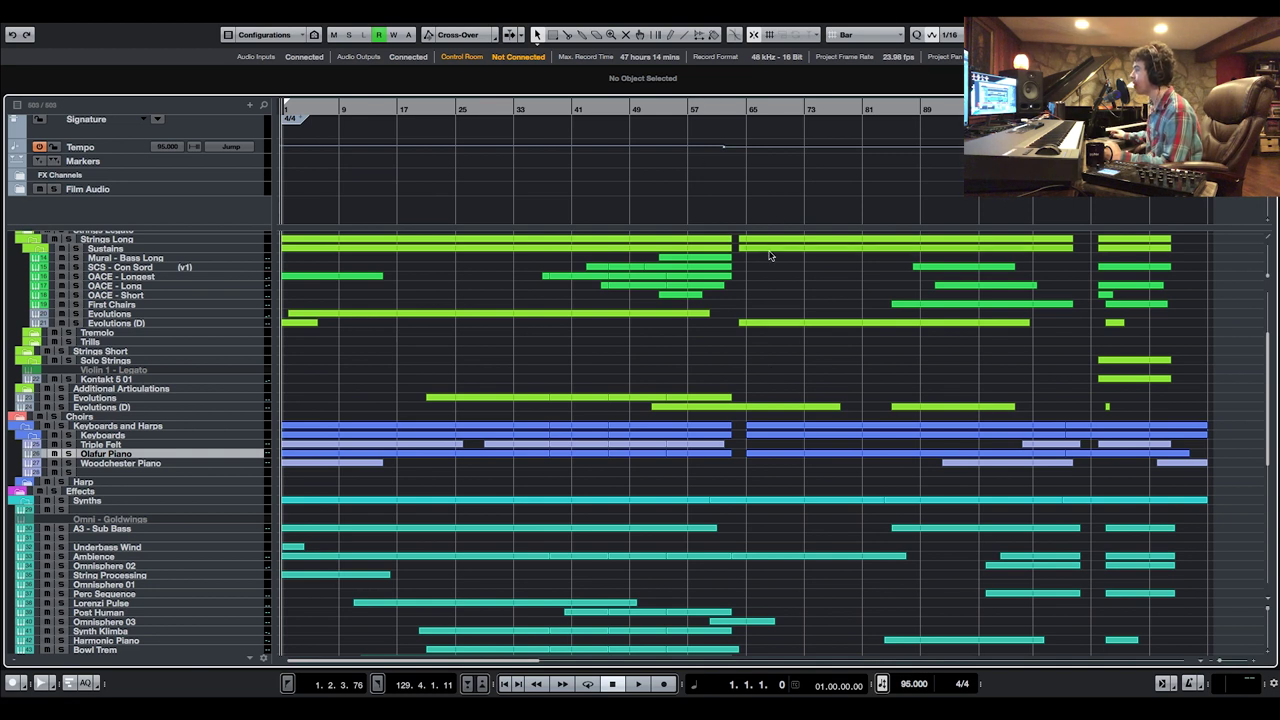
# Return to the start of the project, and cue the playback cursor near bar 65 on the timeline
pyautogui.moveTo(550, 110); pyautogui.dragTo(428, 108)
pyautogui.press('Home')
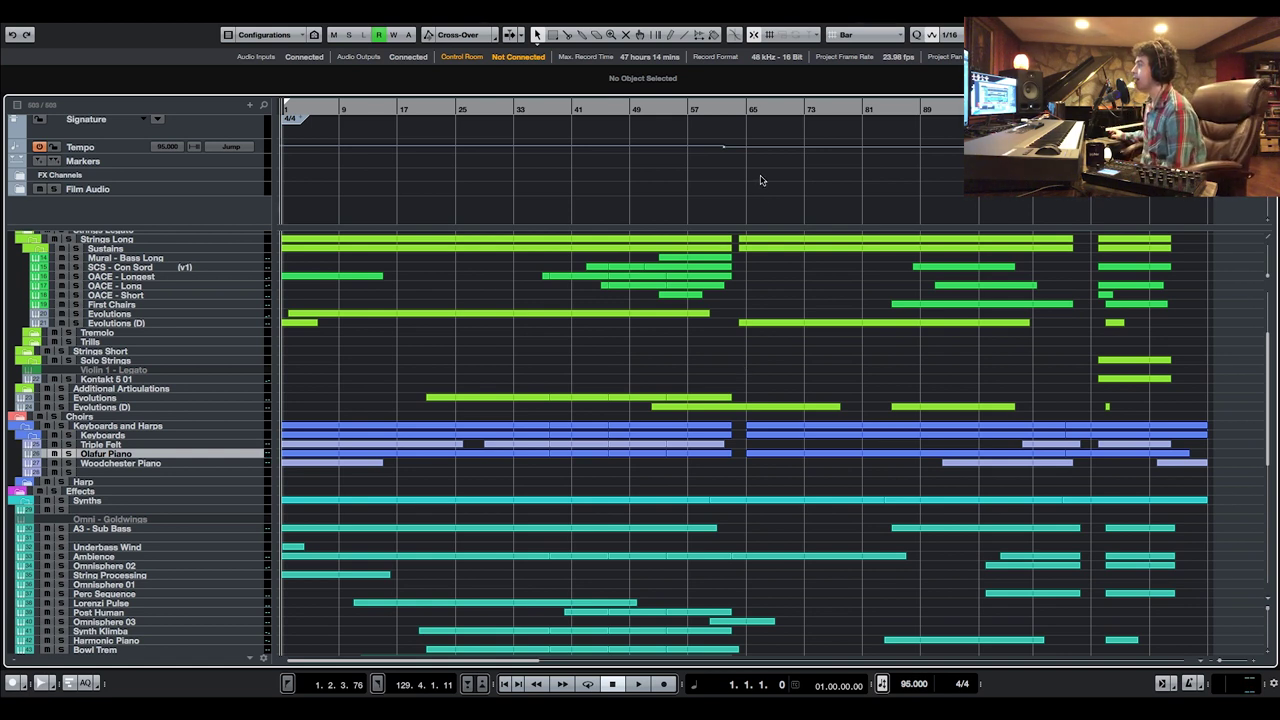
pyautogui.click(748, 110)
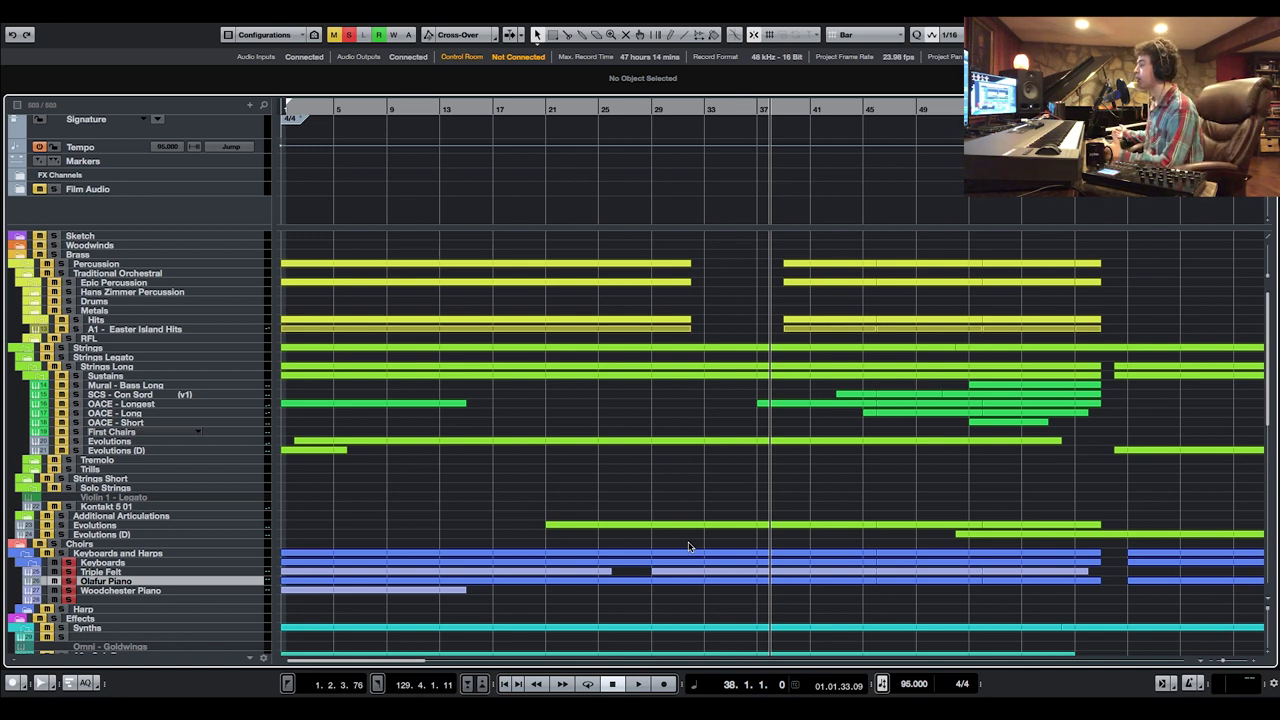
# Look through the string, keyboard and synth tracks, and deactivate all track solos
pyautogui.scroll(-10, 848, 507)
pyautogui.scroll(5, 848, 507)
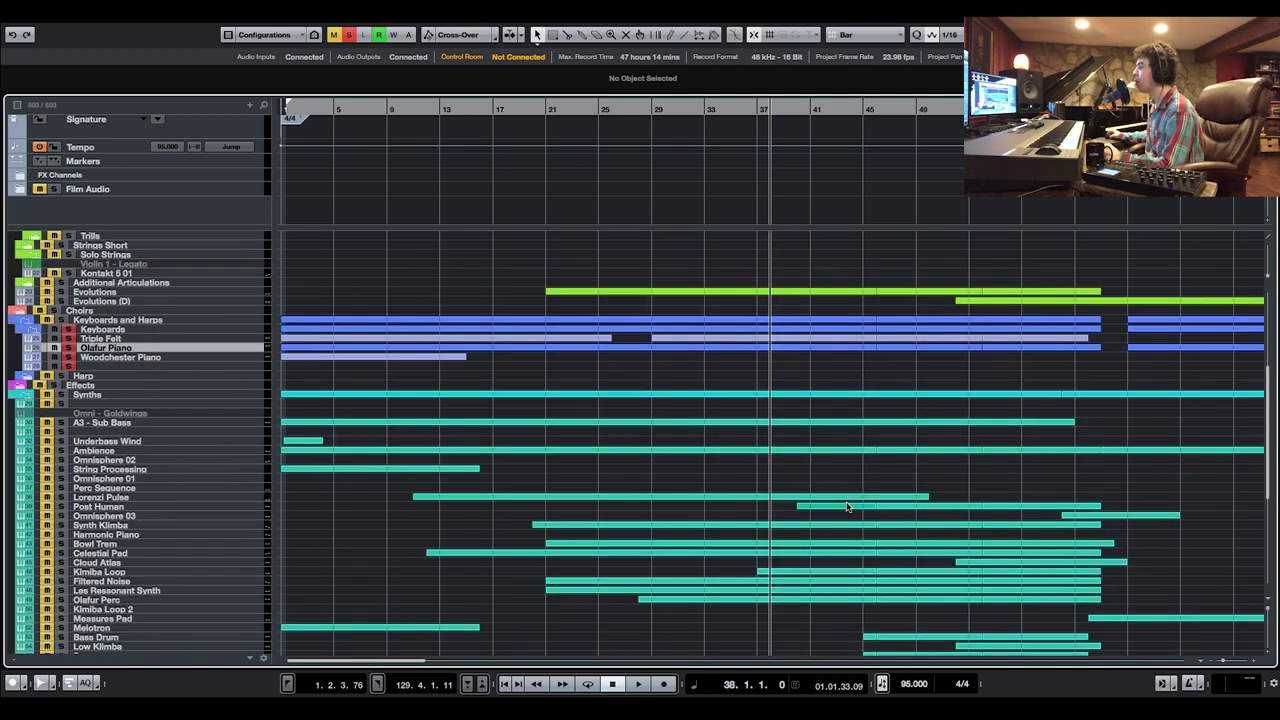
pyautogui.scroll(-2, 846, 506)
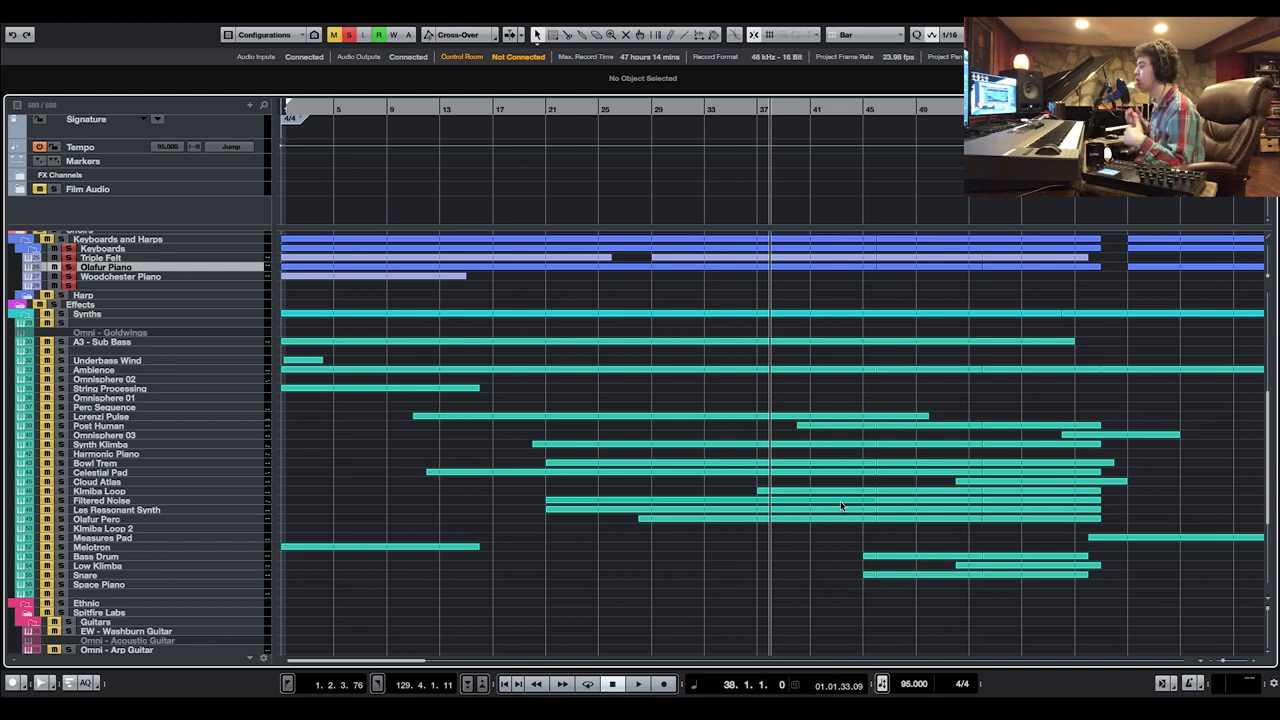
pyautogui.scroll(1, 840, 506)
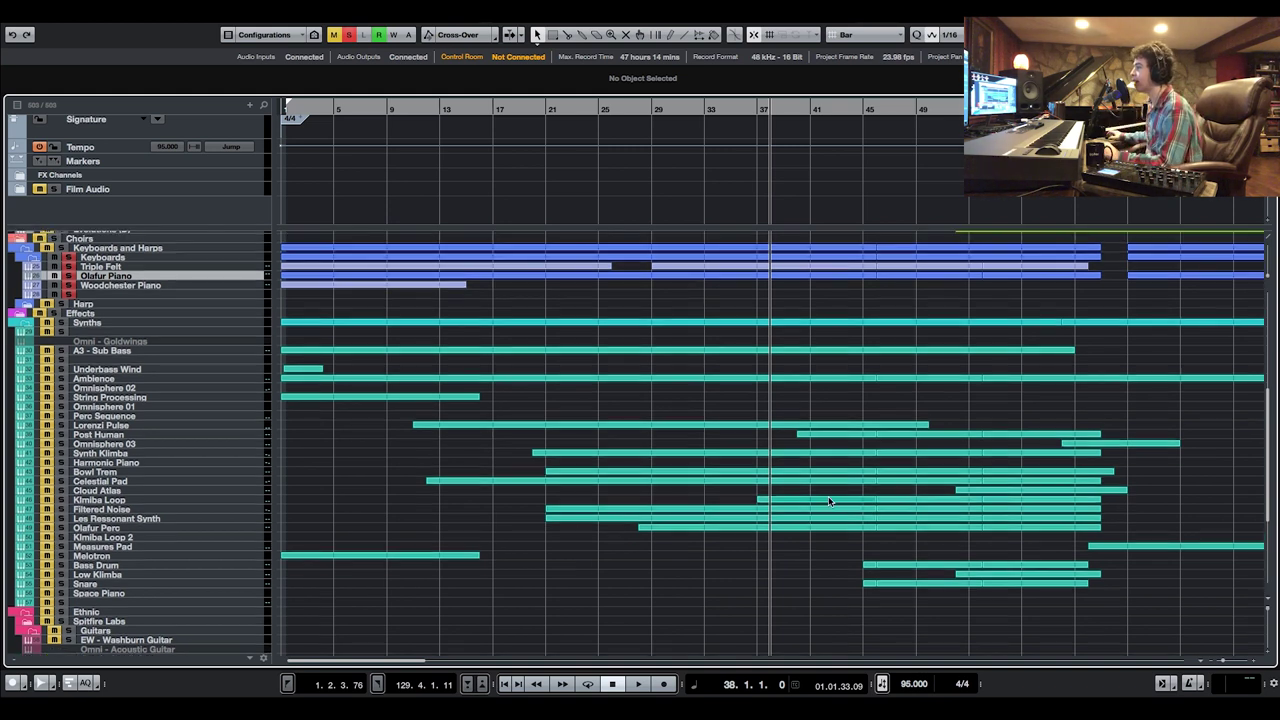
pyautogui.click(347, 35)
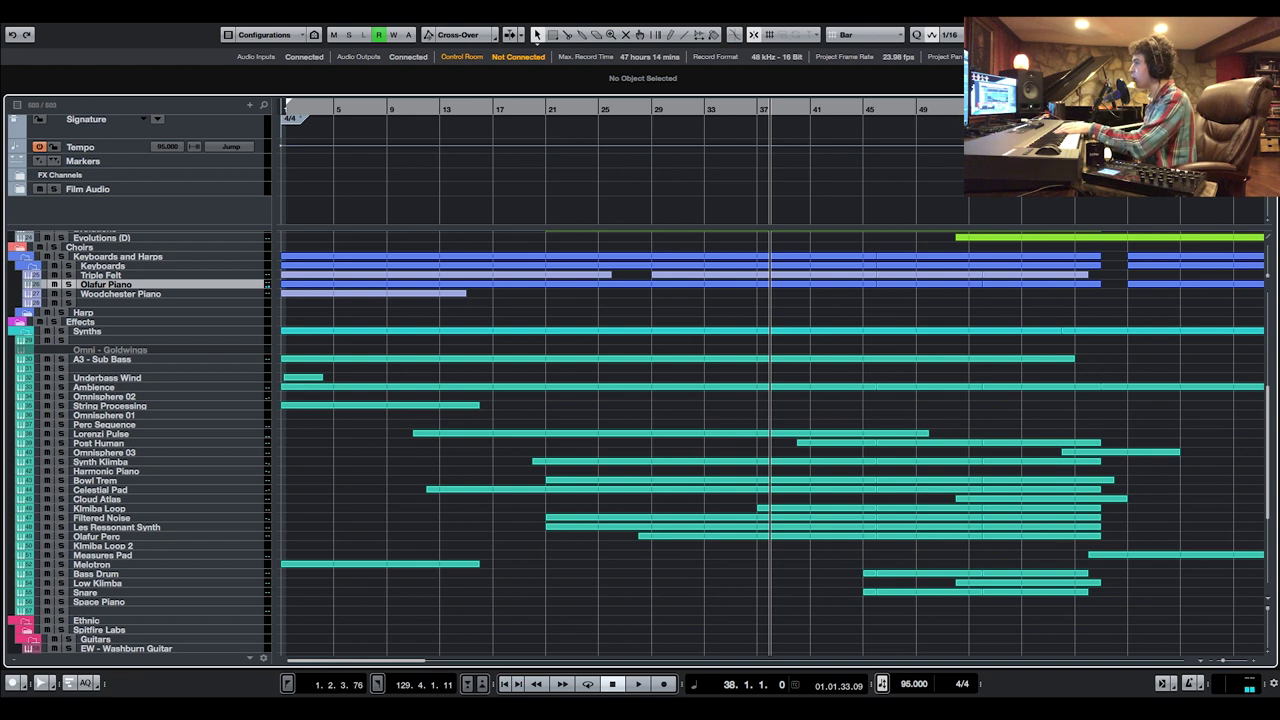
# Show the track inspector, inspect the Olafur Piano track's Felt Grand Piano instrument in Kontakt, and close the instrument
pyautogui.hotkey('alt', 'i')
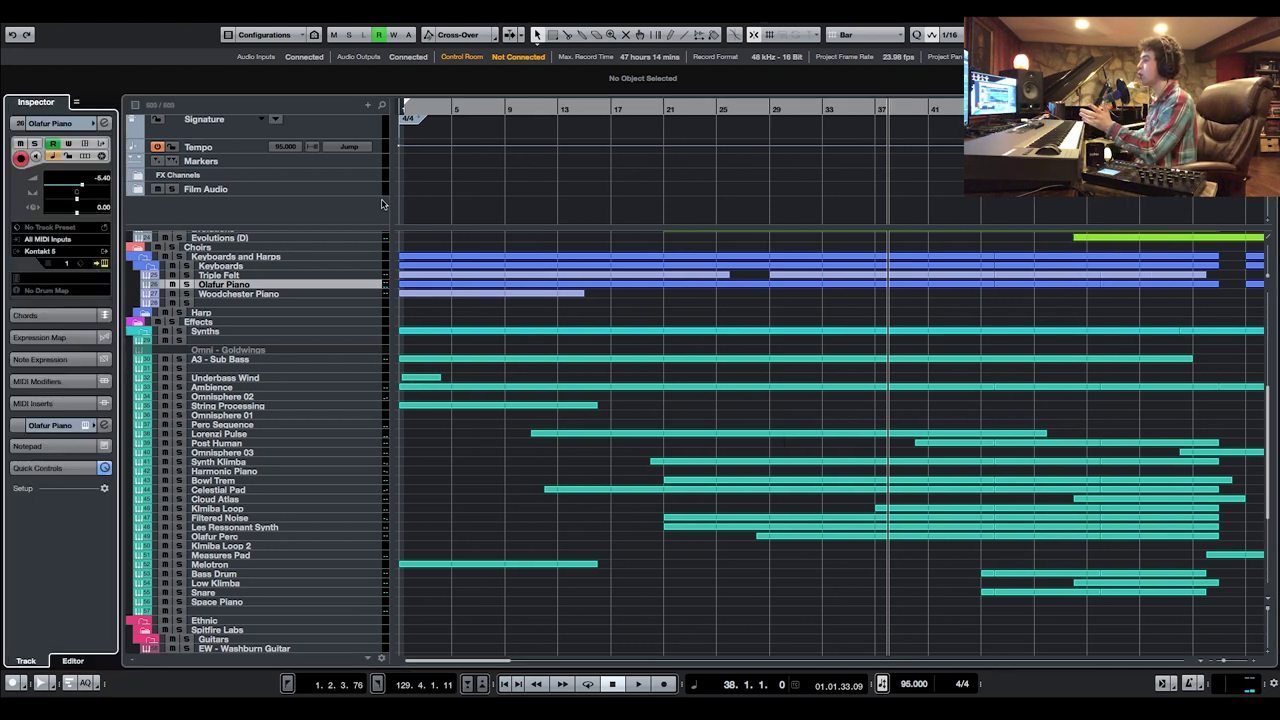
pyautogui.press('e')
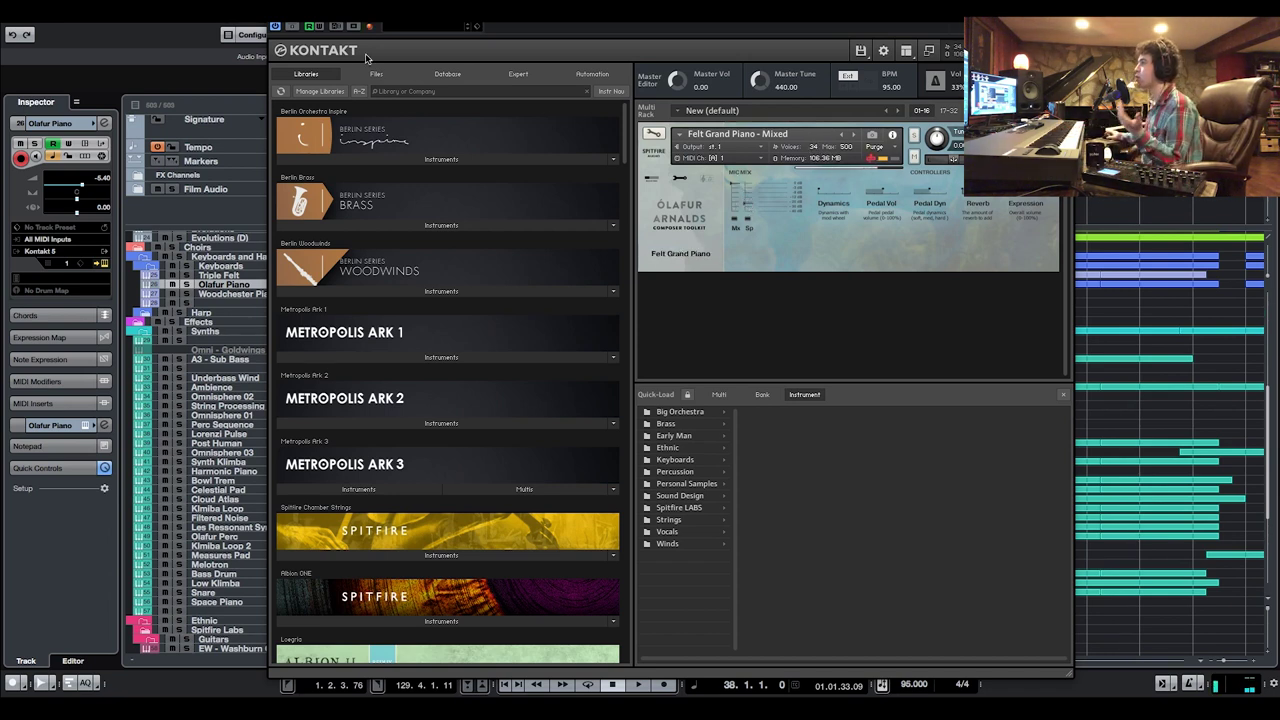
pyautogui.press('Escape')
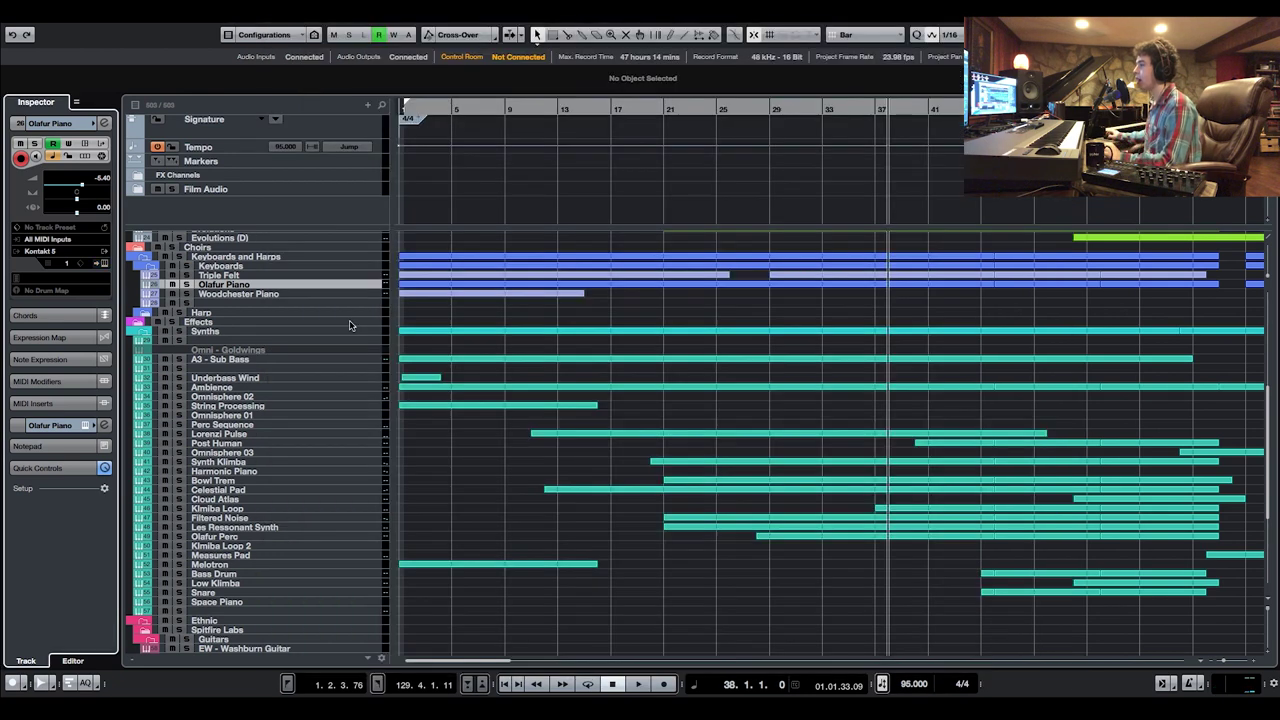
# Open the Woodchester Piano track's instrument, lower the RAW layer fully, and raise the ACHE, DREAM and CLOUDS layers in the layer mixer
pyautogui.press('Down')
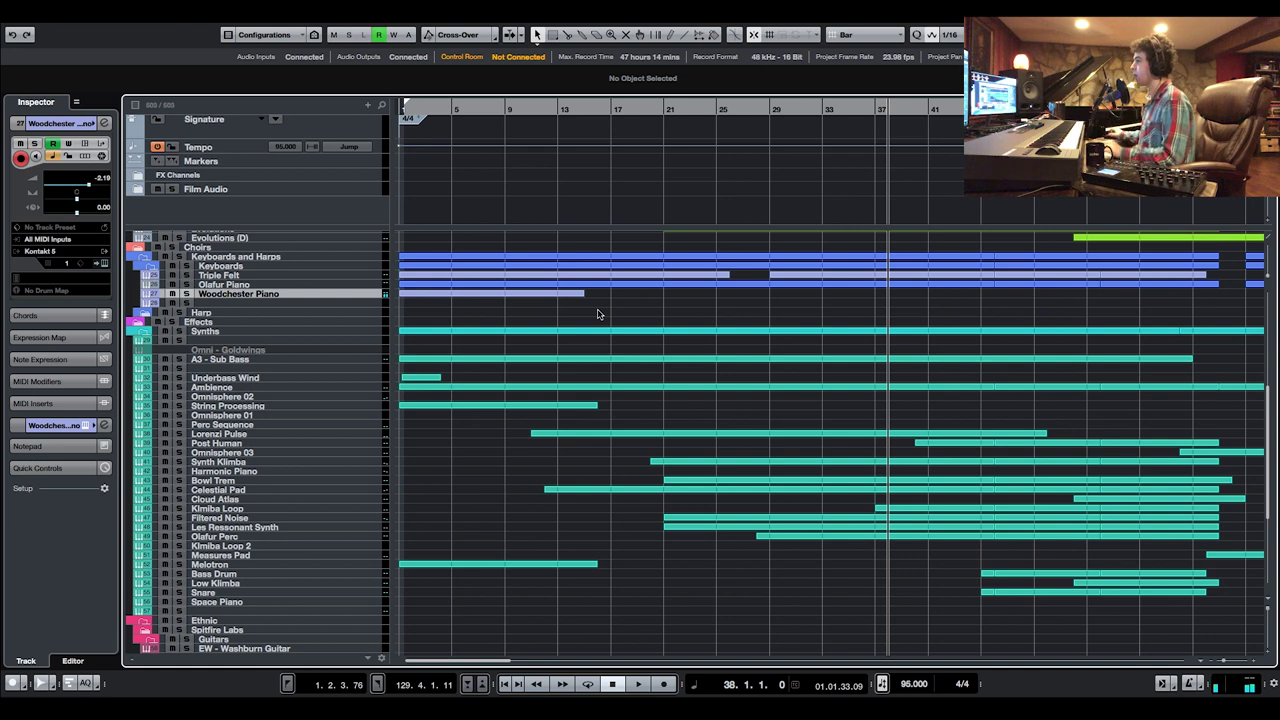
pyautogui.click(104, 262)
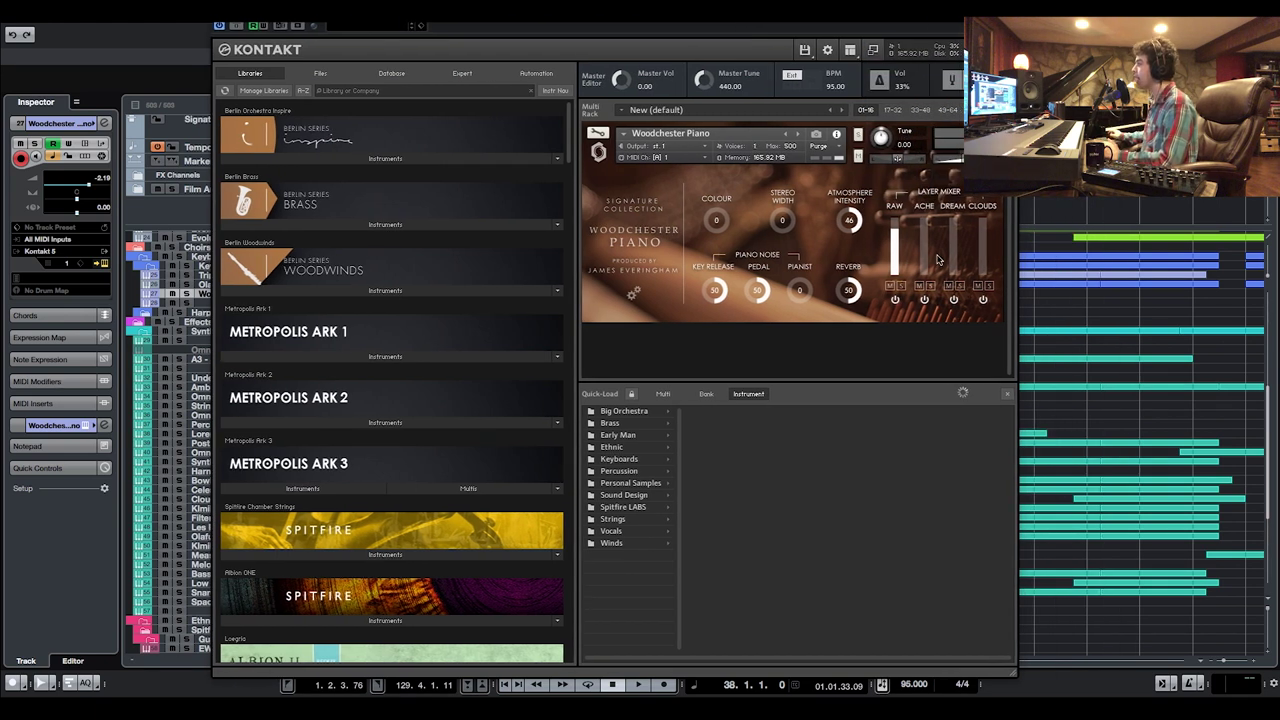
pyautogui.moveTo(928, 258); pyautogui.dragTo(917, 201)
pyautogui.moveTo(897, 243); pyautogui.dragTo(897, 355)
pyautogui.moveTo(955, 256); pyautogui.dragTo(954, 222)
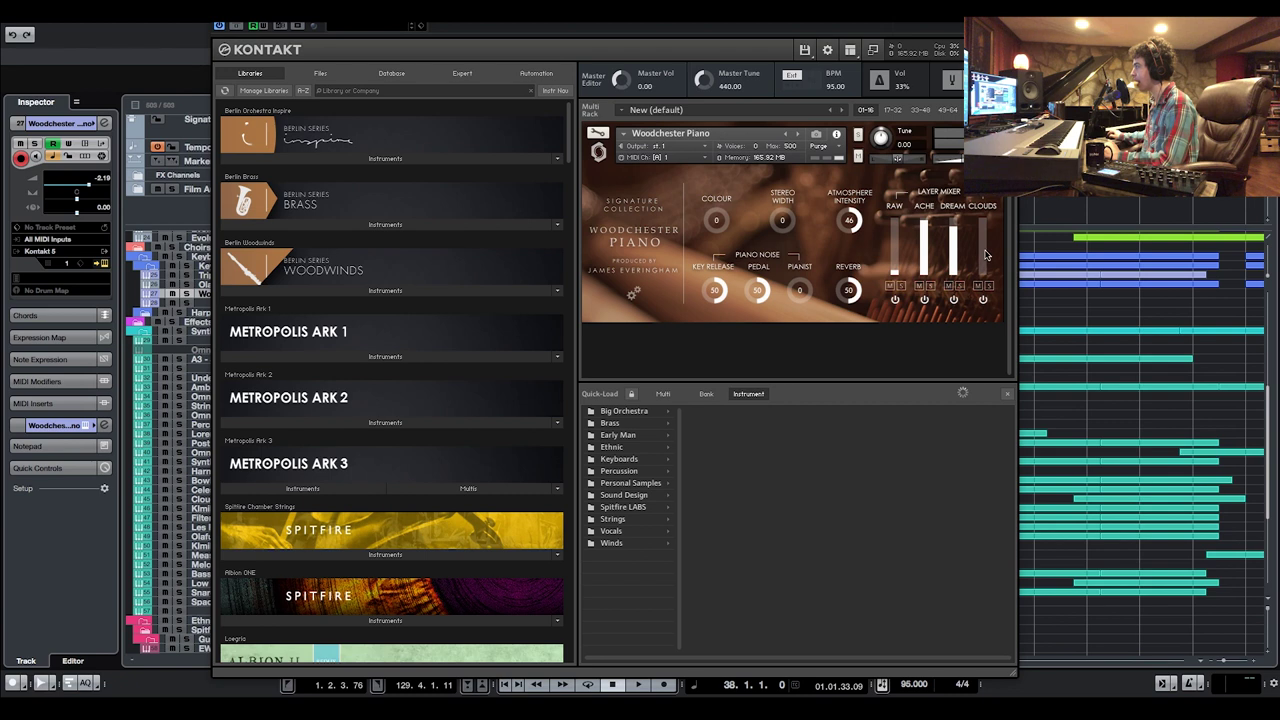
pyautogui.moveTo(985, 262); pyautogui.dragTo(984, 240)
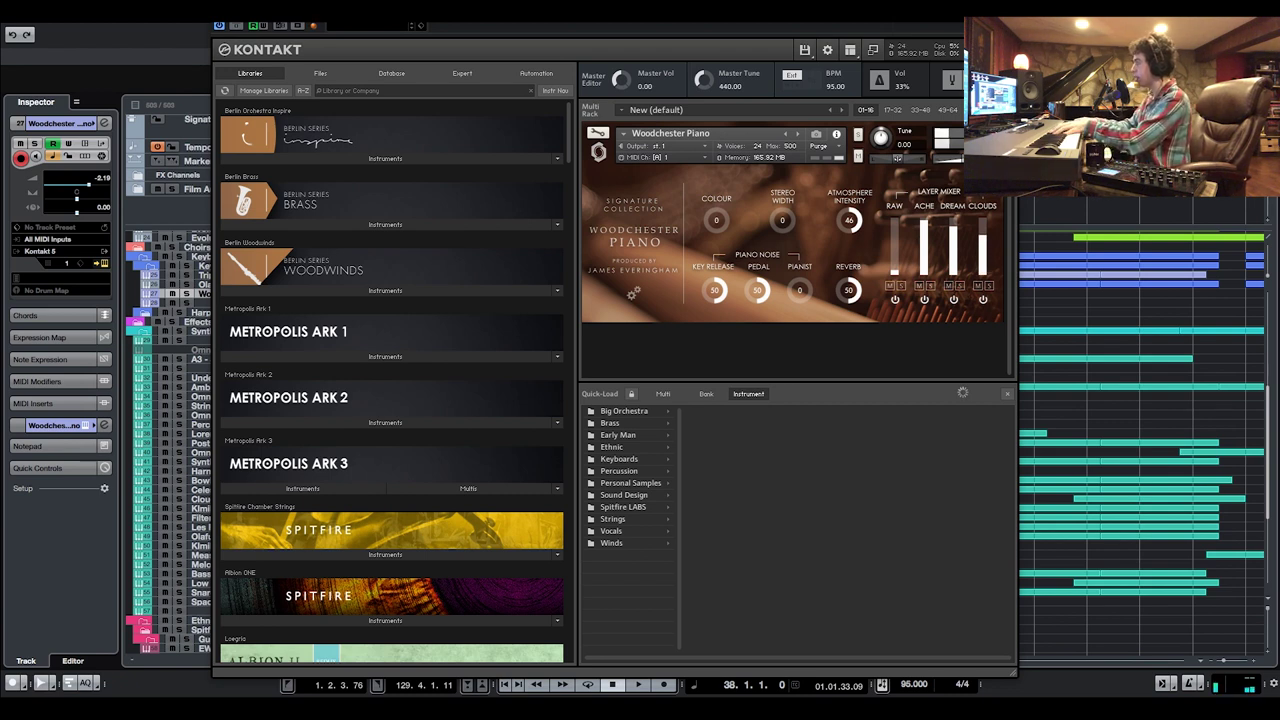
# Lower the Woodchester Piano's ACHE and DREAM layers, raise RAW to full level, and close the instrument
pyautogui.moveTo(924, 262); pyautogui.dragTo(924, 292)
pyautogui.moveTo(954, 228); pyautogui.dragTo(954, 290)
pyautogui.moveTo(893, 280); pyautogui.dragTo(915, 124)
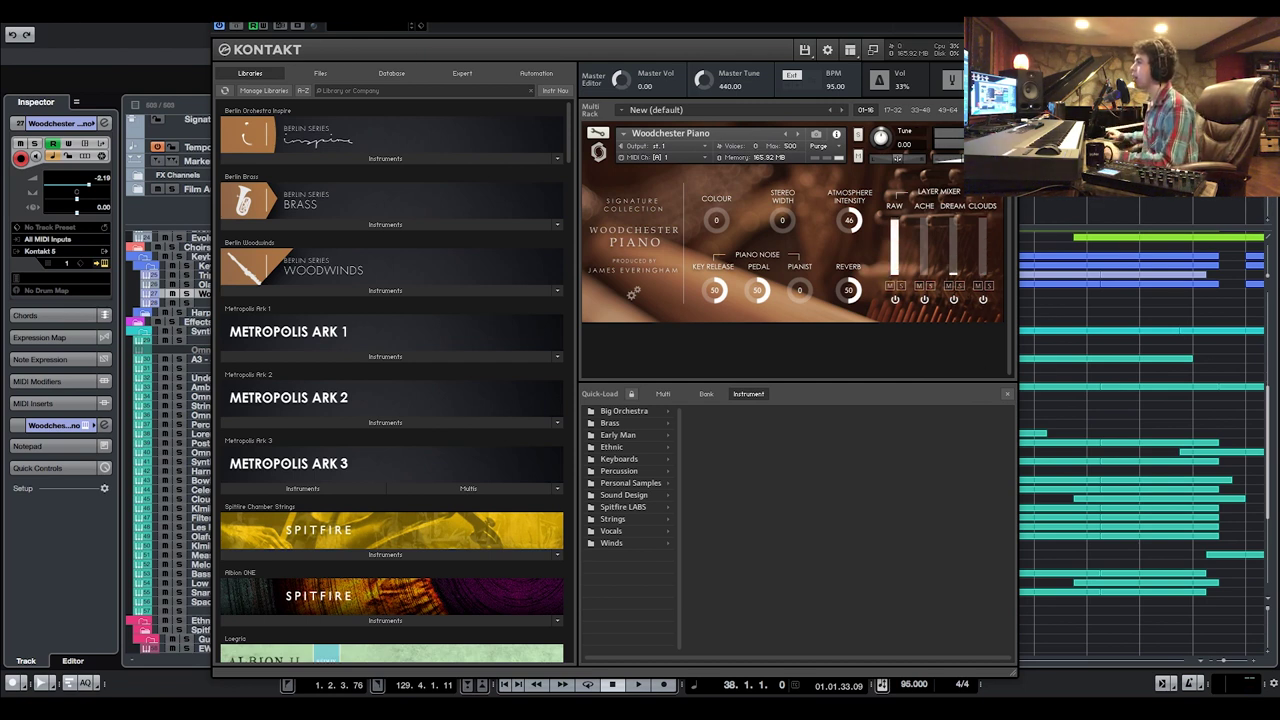
pyautogui.click(1008, 26)
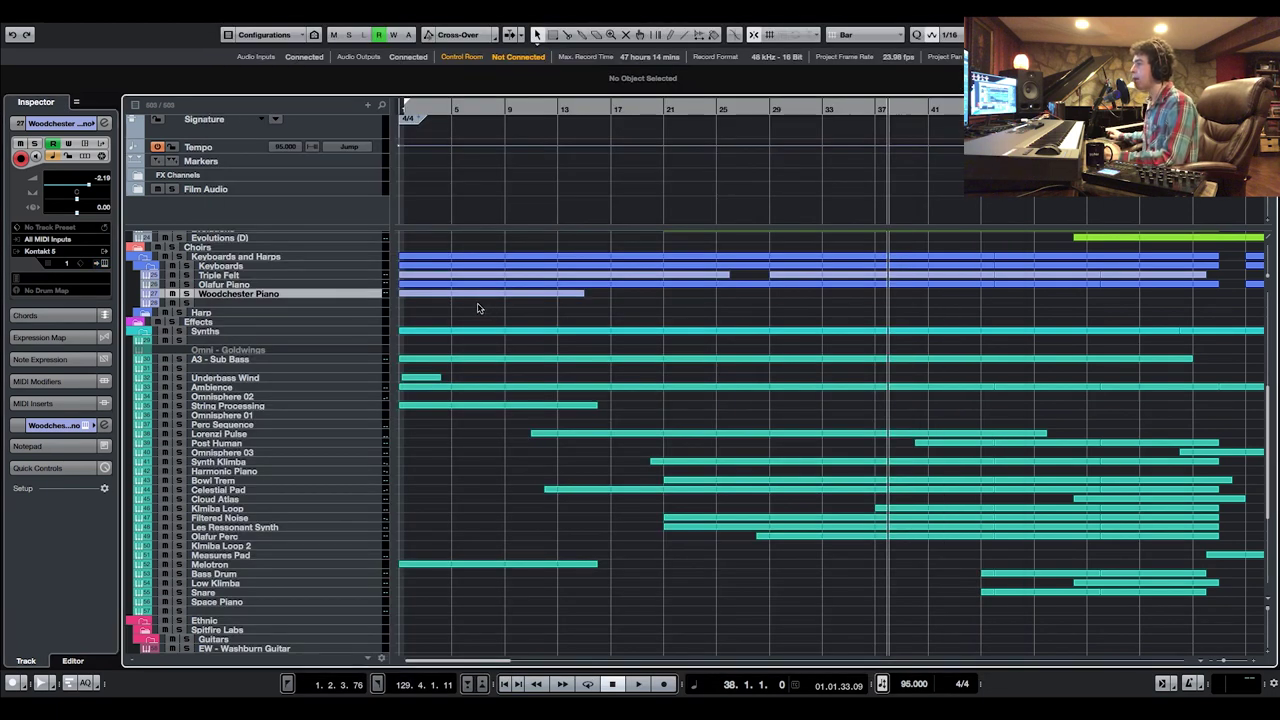
# Select the Triple Felt track, solo the Keyboards folder, audition it from bar 9, and cue bar 40
pyautogui.click(357, 276)
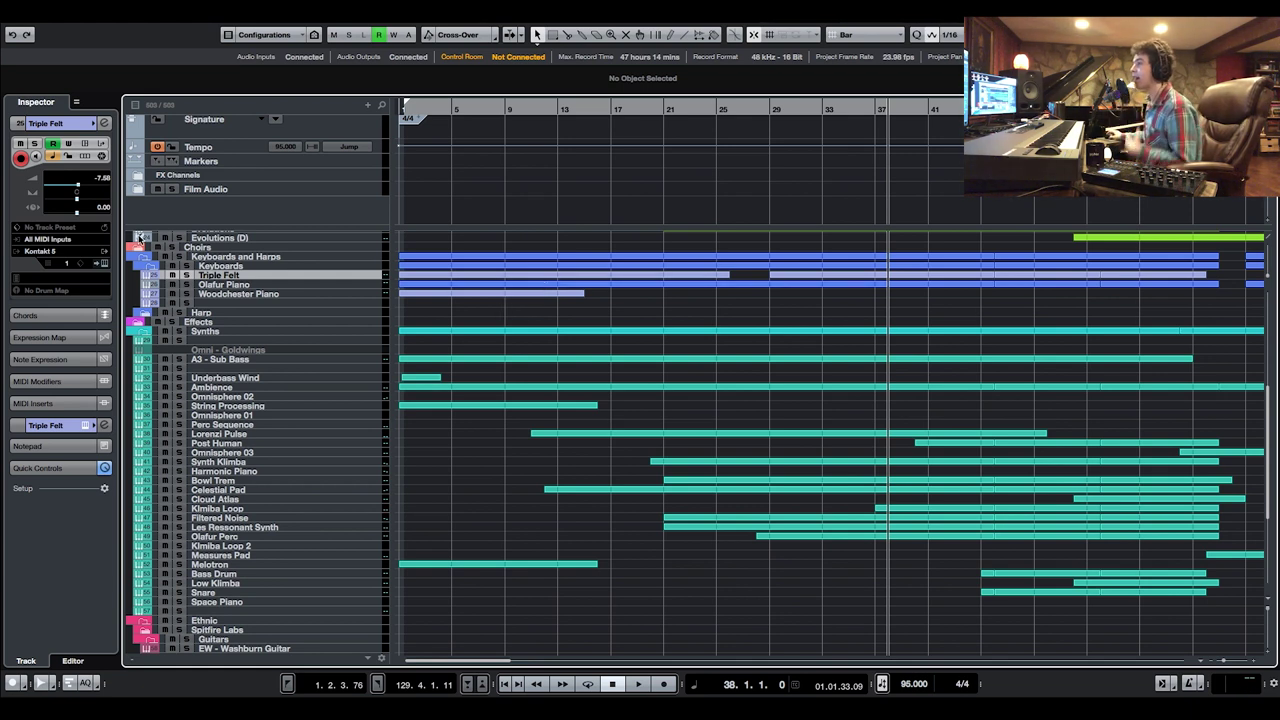
pyautogui.click(182, 266)
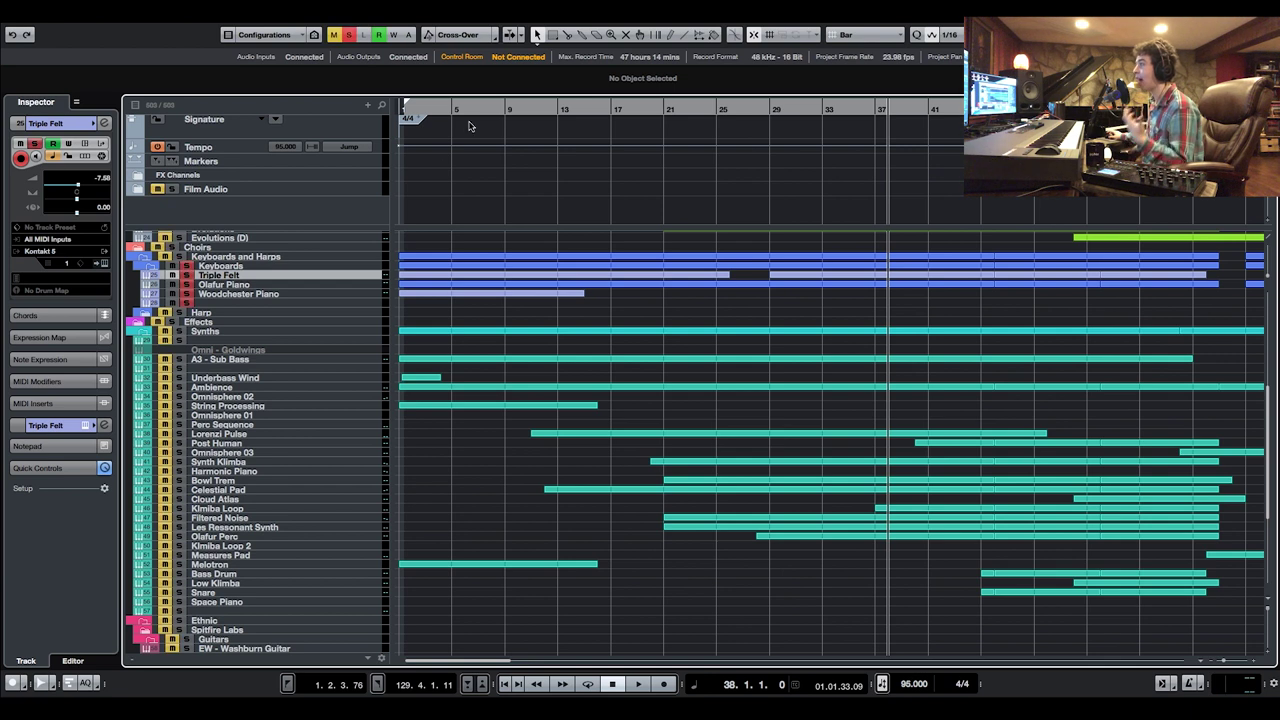
pyautogui.click(511, 111)
pyautogui.press('space')
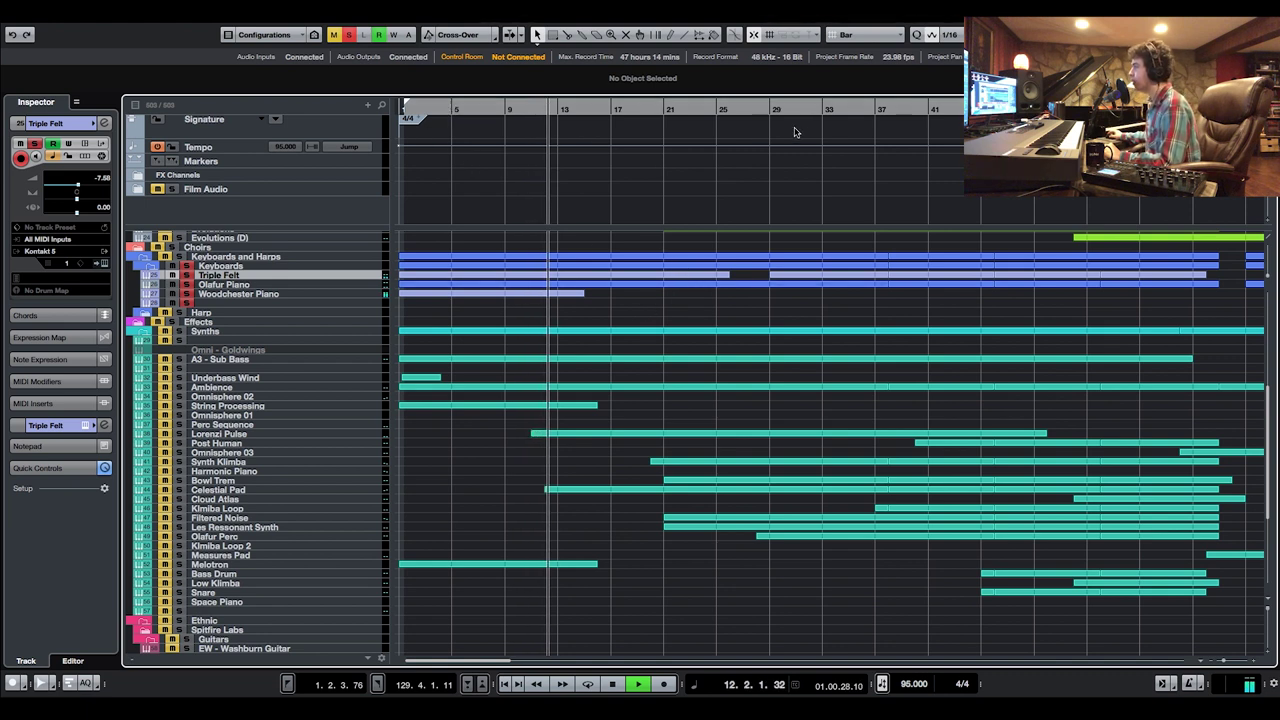
pyautogui.press('space')
pyautogui.click(910, 109)
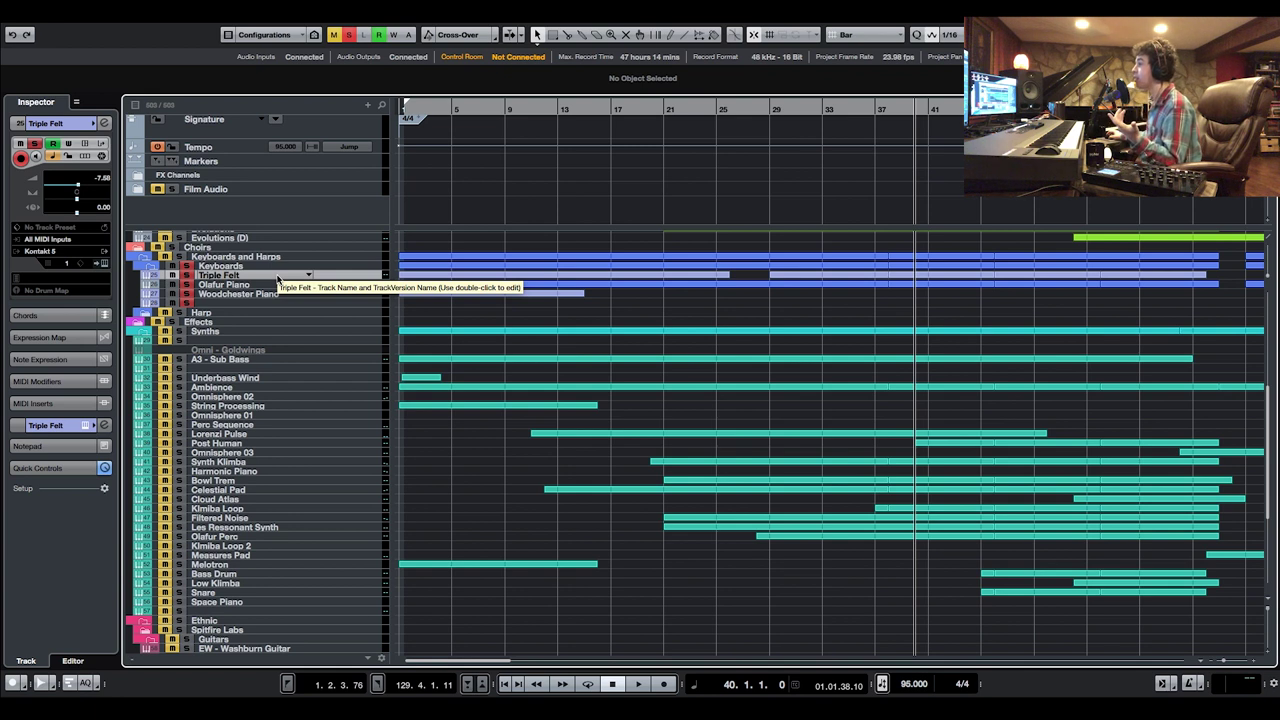
# Select the Olafur Piano track and deactivate all track solos
pyautogui.click(332, 285)
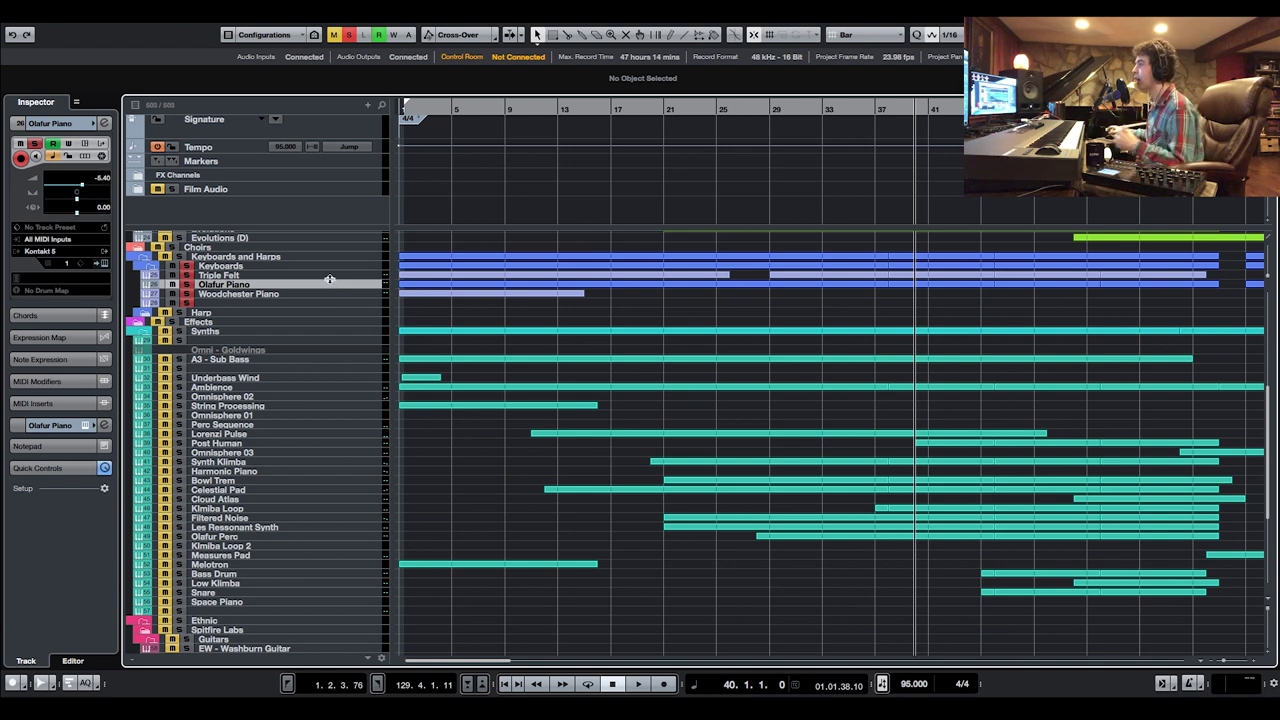
pyautogui.click(347, 36)
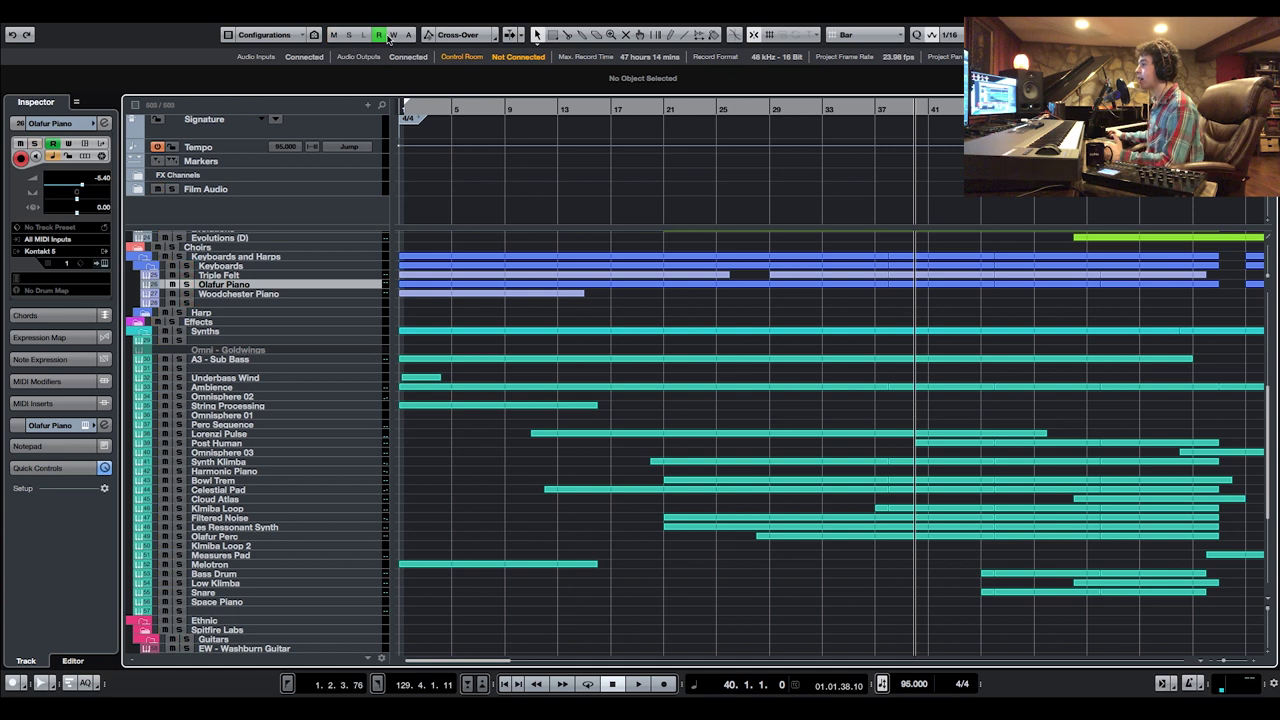
pyautogui.scroll(5, 441, 398)
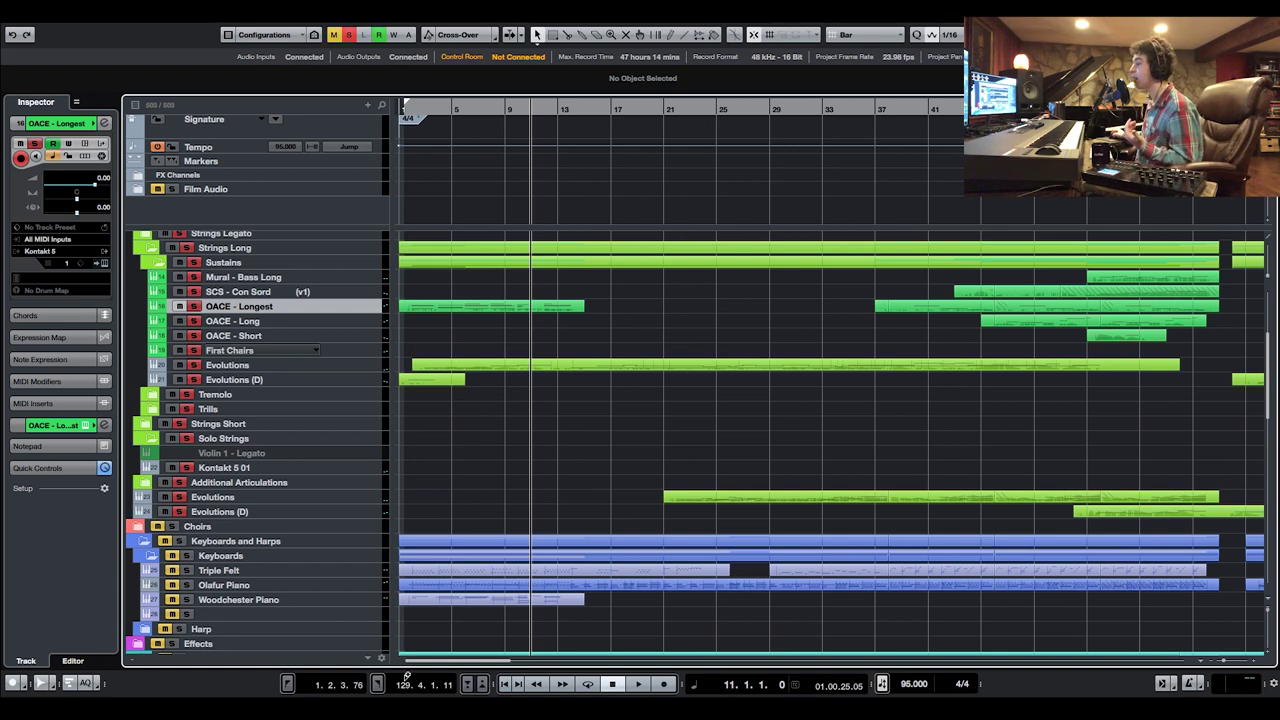
# Open the Chamber Grid instrument of the Evolutions track under Additional Articulations, and show the first columns of its Evo pegboard
pyautogui.moveTo(437, 667); pyautogui.dragTo(464, 667)
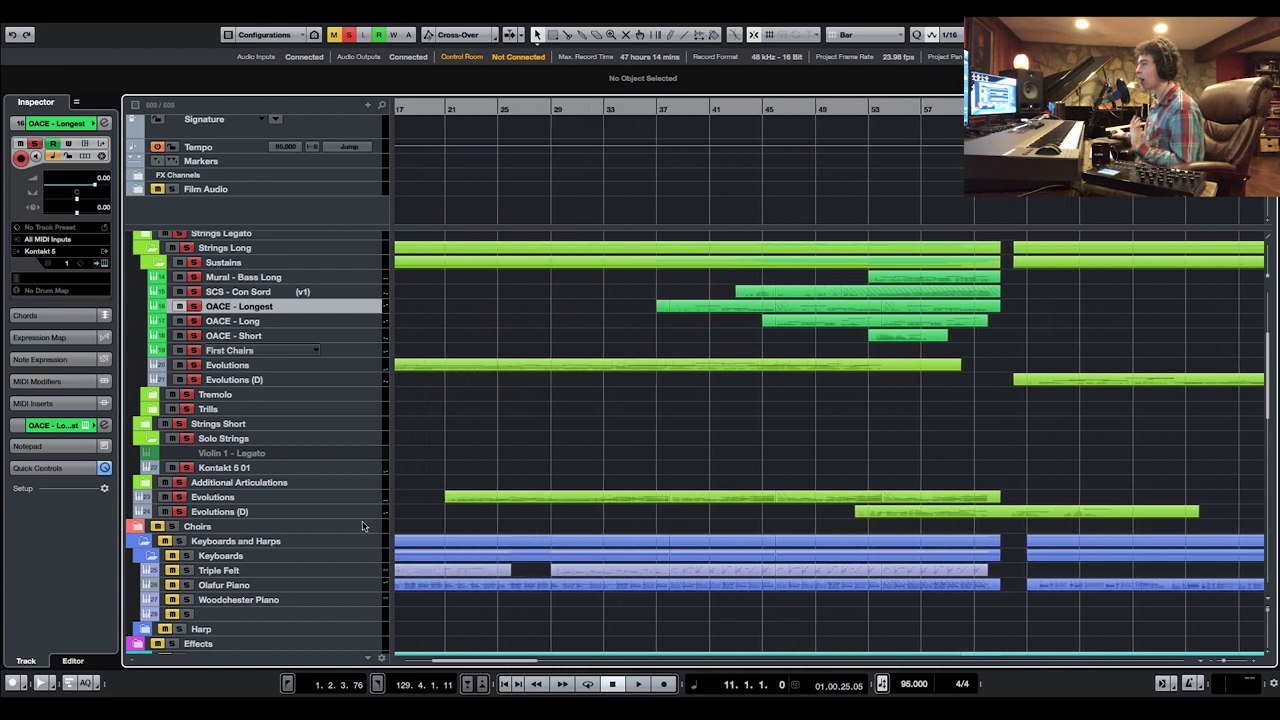
pyautogui.click(352, 498)
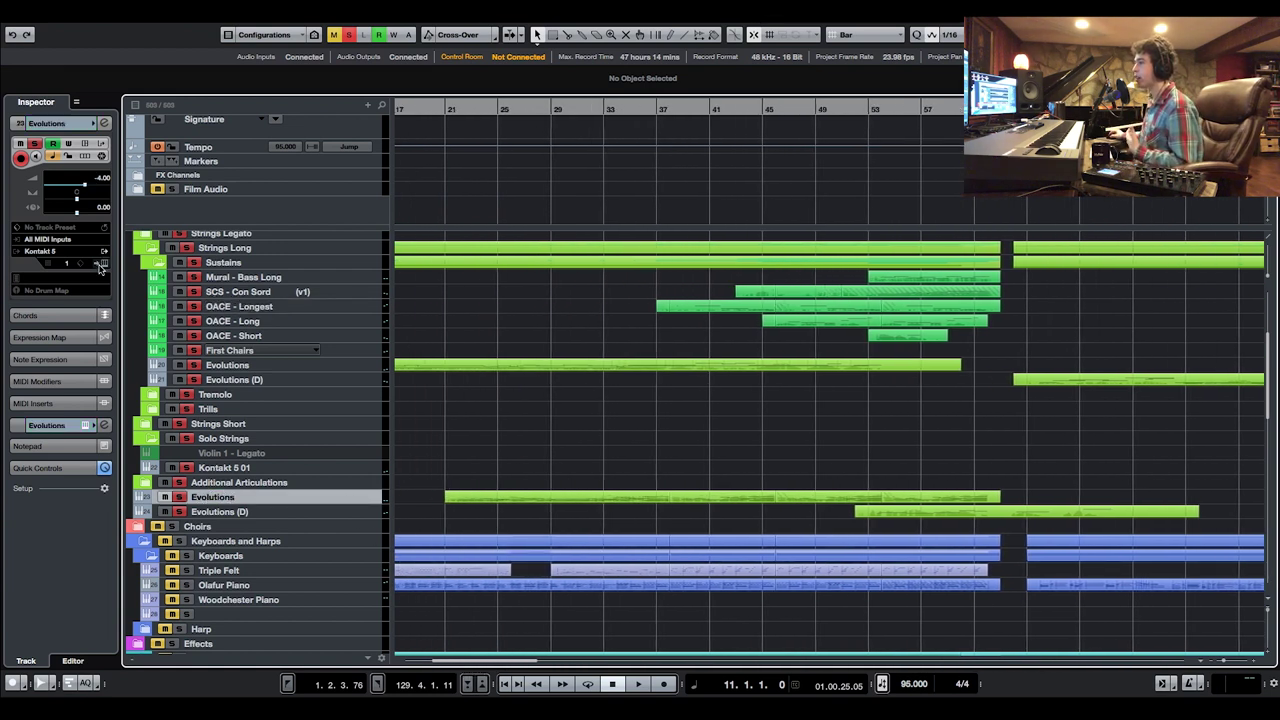
pyautogui.press('Return')
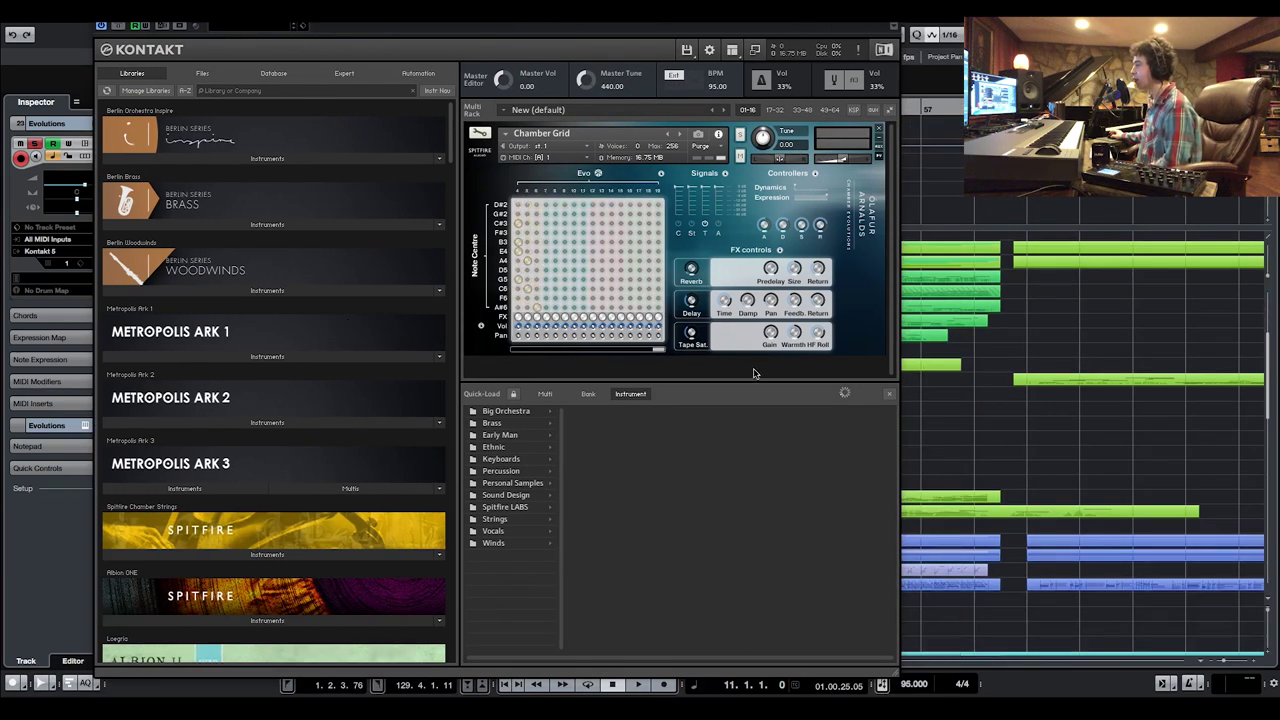
pyautogui.moveTo(657, 352); pyautogui.dragTo(453, 355)
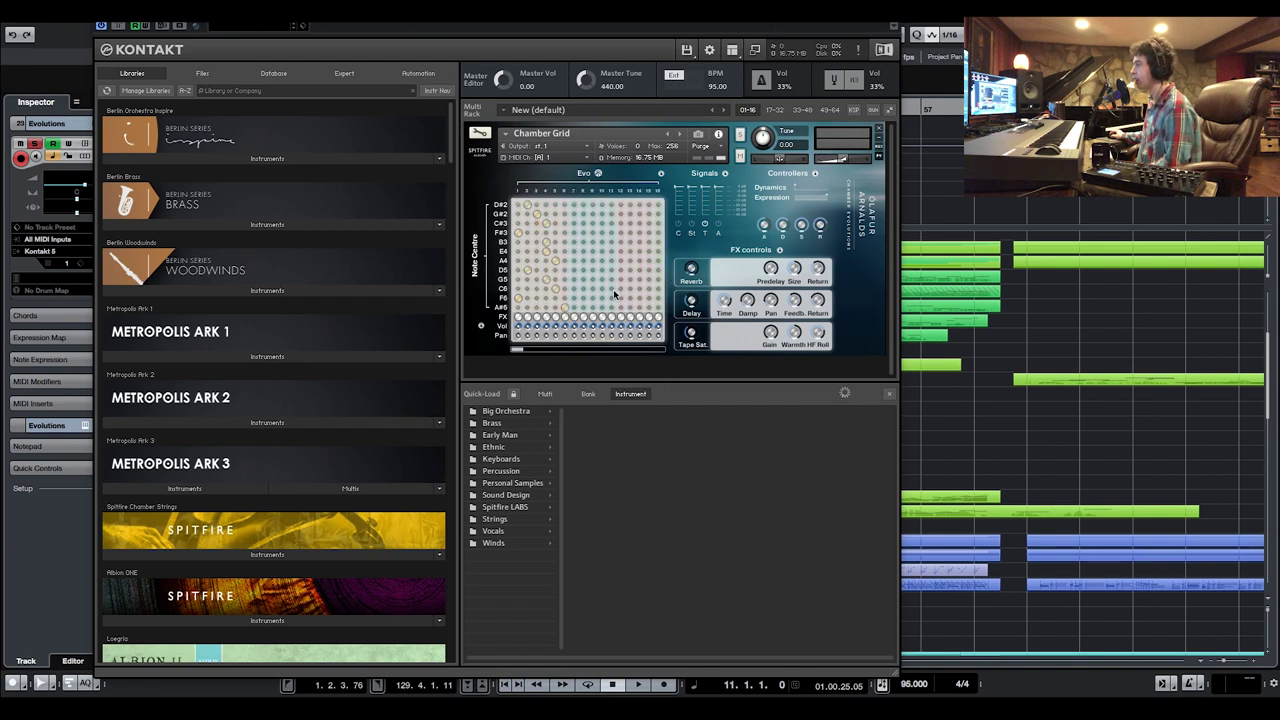
# Examine the Evo pegboard's randomise options and read its Spitfire help text
pyautogui.click(598, 173)
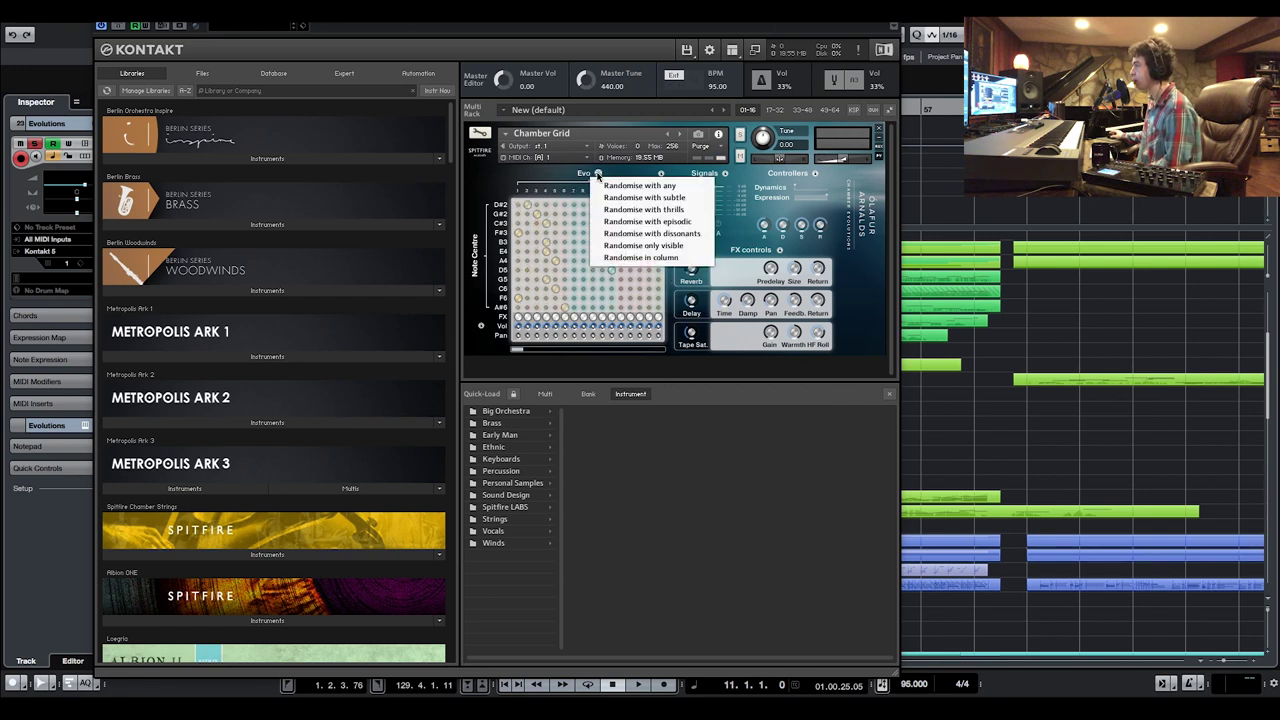
pyautogui.click(667, 209)
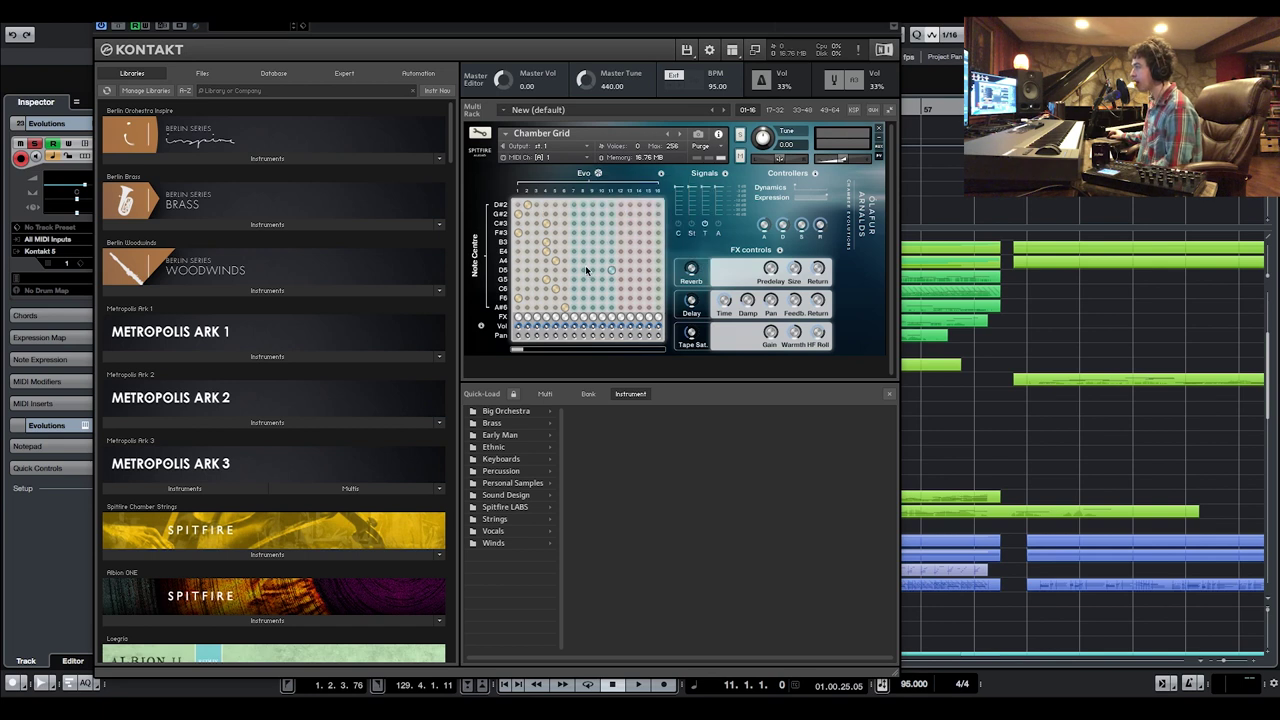
pyautogui.click(598, 173)
pyautogui.click(497, 212)
pyautogui.click(661, 174)
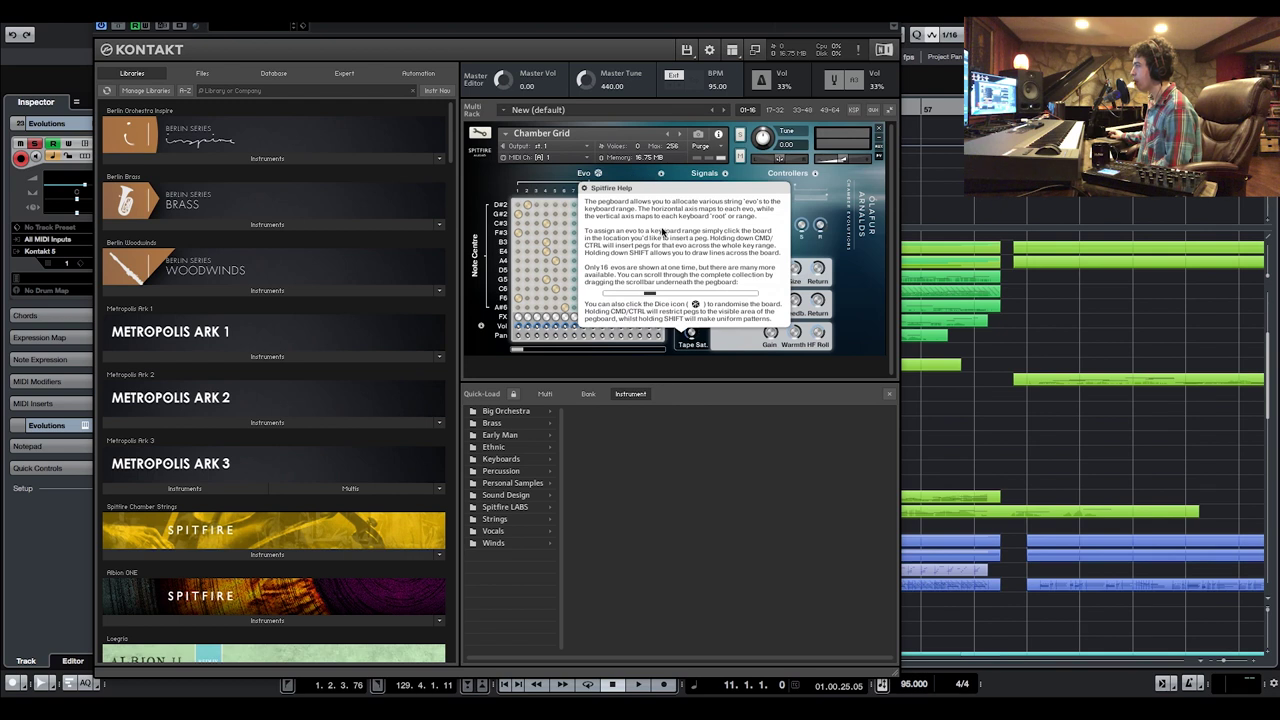
pyautogui.click(660, 174)
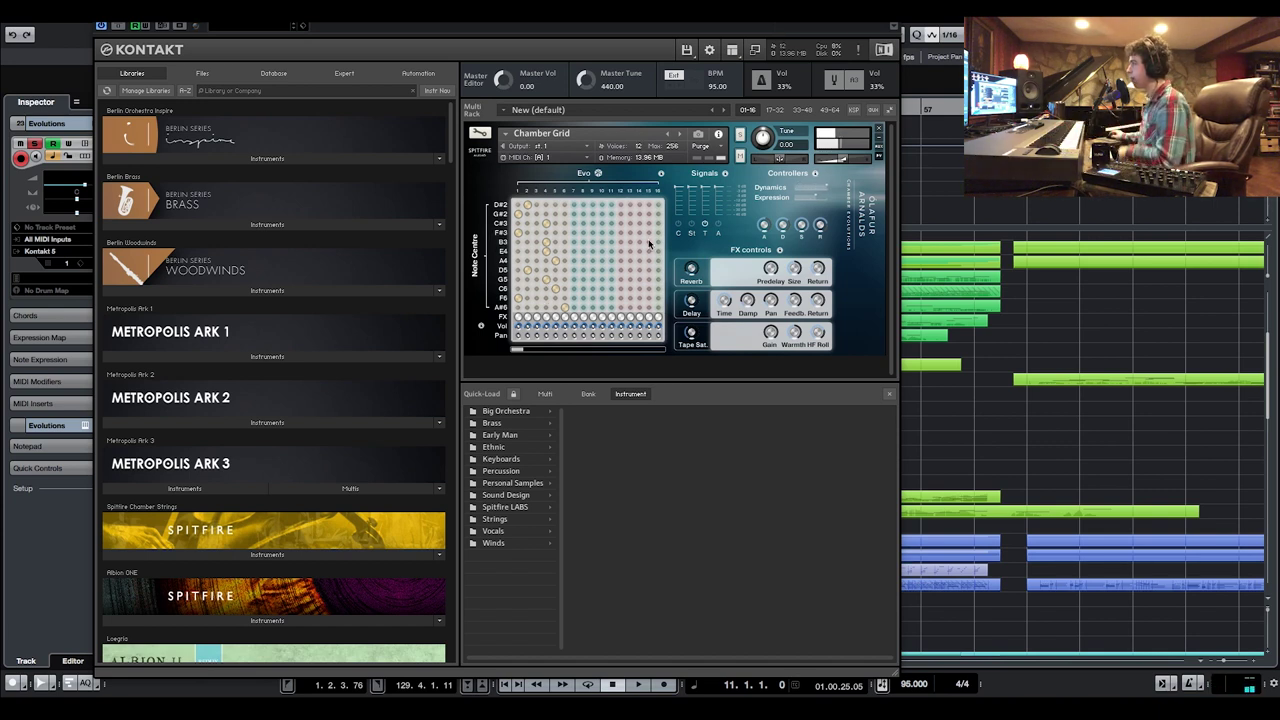
# Close the Evolutions instrument window and select the First Chairs track among the string sustains
pyautogui.moveTo(573, 16); pyautogui.dragTo(660, 36)
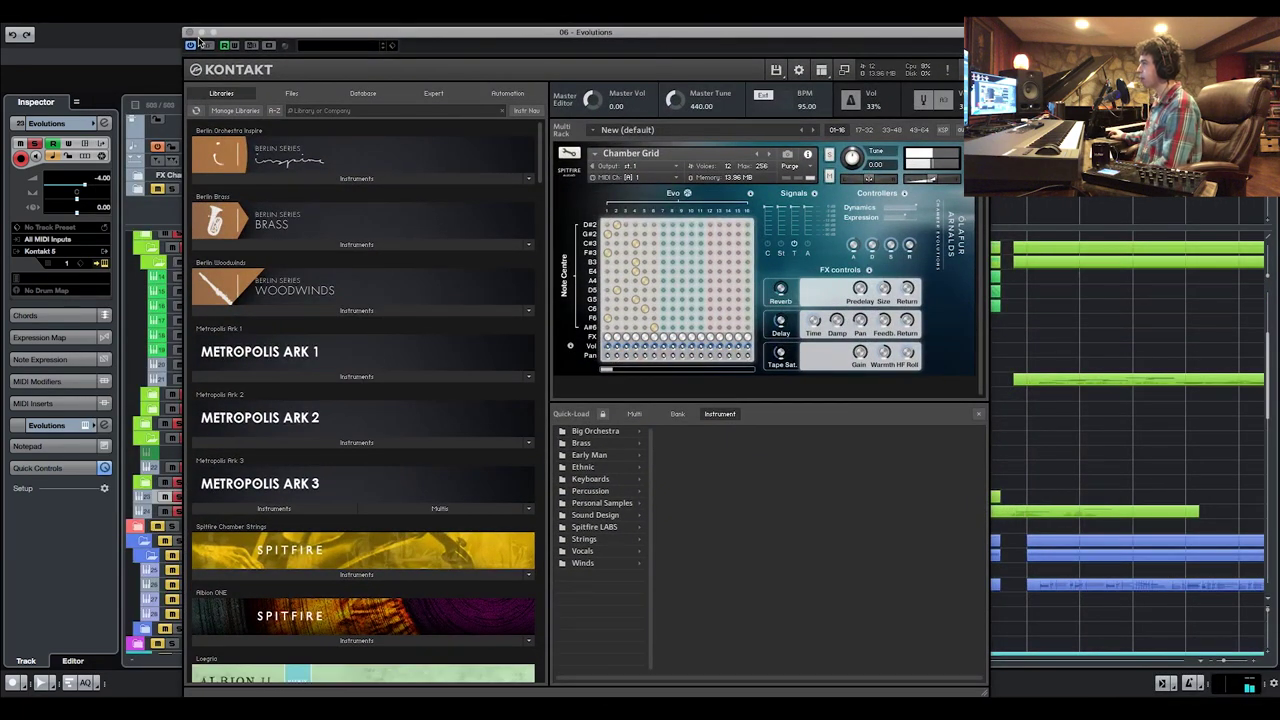
pyautogui.click(191, 33)
pyautogui.press('Up')
pyautogui.press('Up')
pyautogui.press('Up')
pyautogui.press('Up')
pyautogui.press('Up')
pyautogui.press('Up')
pyautogui.press('Up')
pyautogui.press('Up')
pyautogui.press('Up')
pyautogui.press('Up')
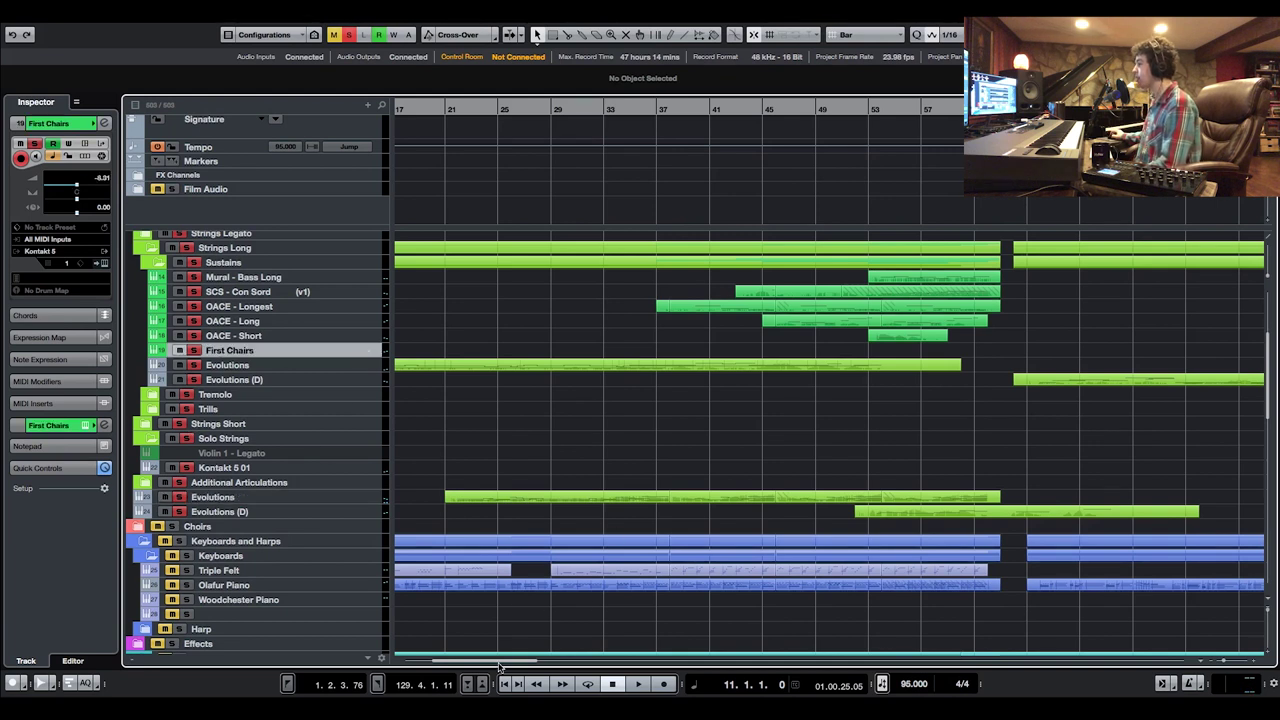
# Cue bar 88, where the First Chairs strings play, and audition the passage from there
pyautogui.moveTo(502, 660); pyautogui.dragTo(611, 659)
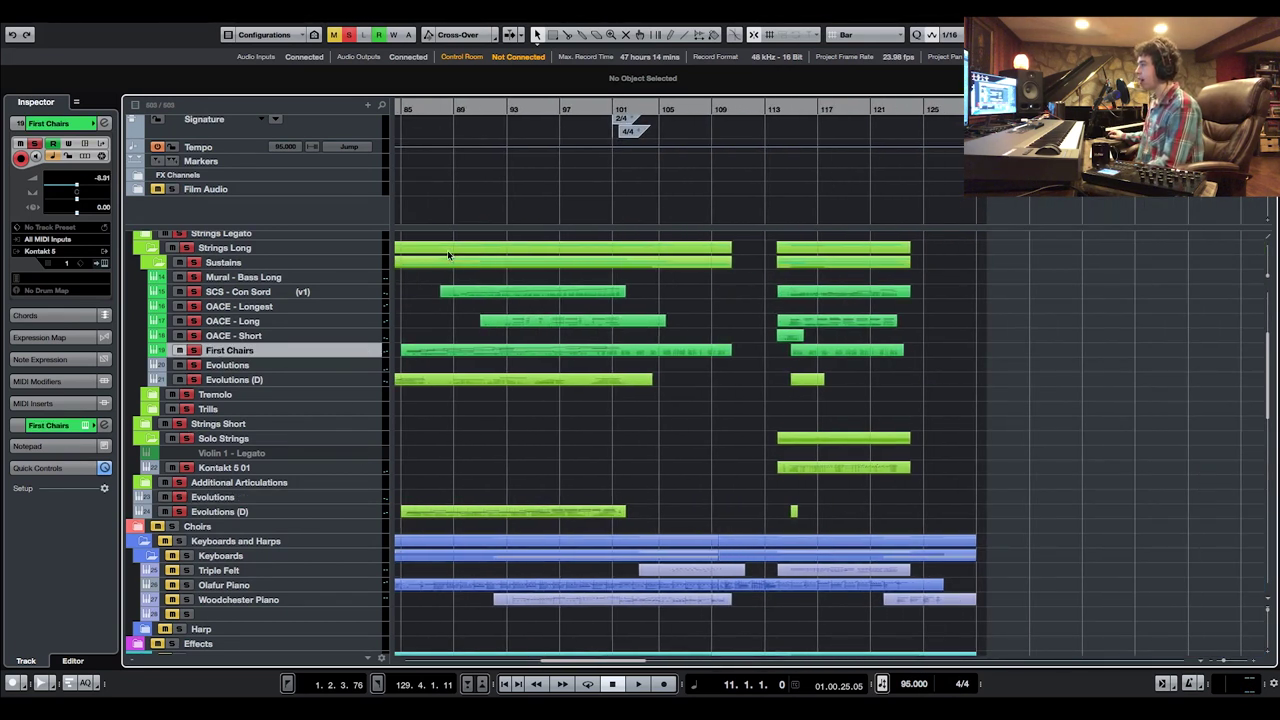
pyautogui.click(452, 110)
pyautogui.moveTo(440, 112); pyautogui.dragTo(434, 134)
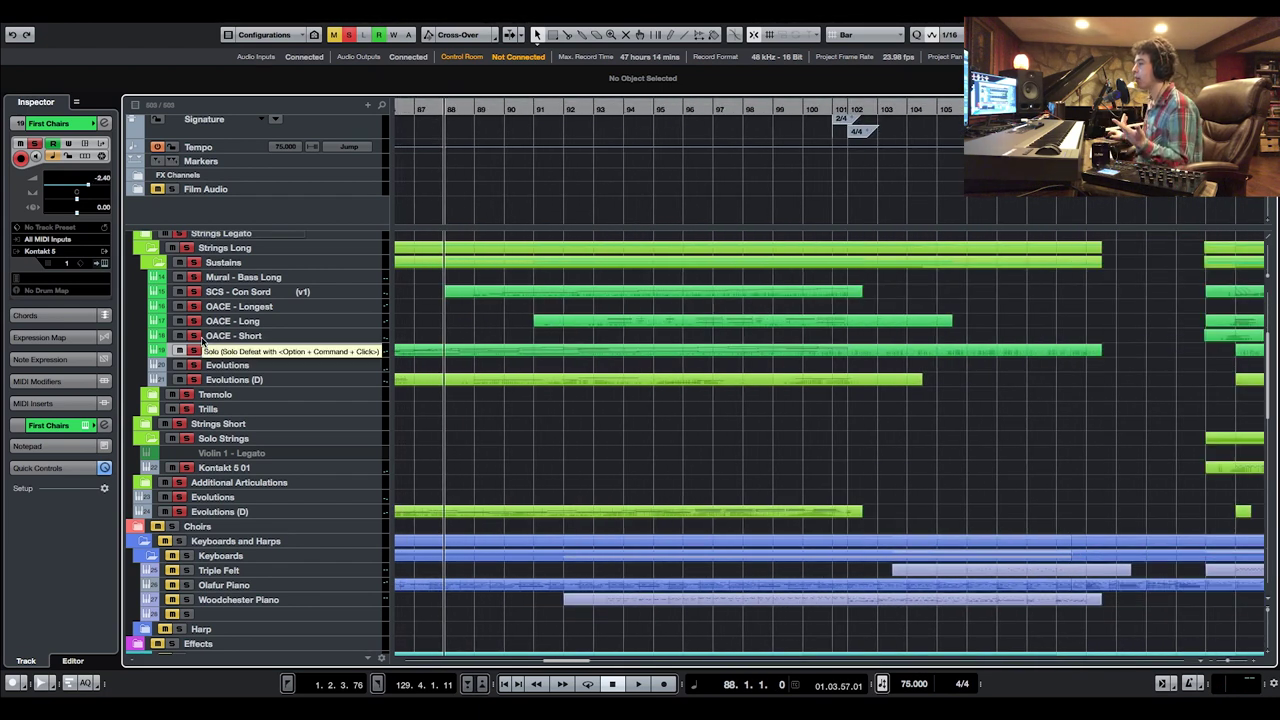
pyautogui.press('space')
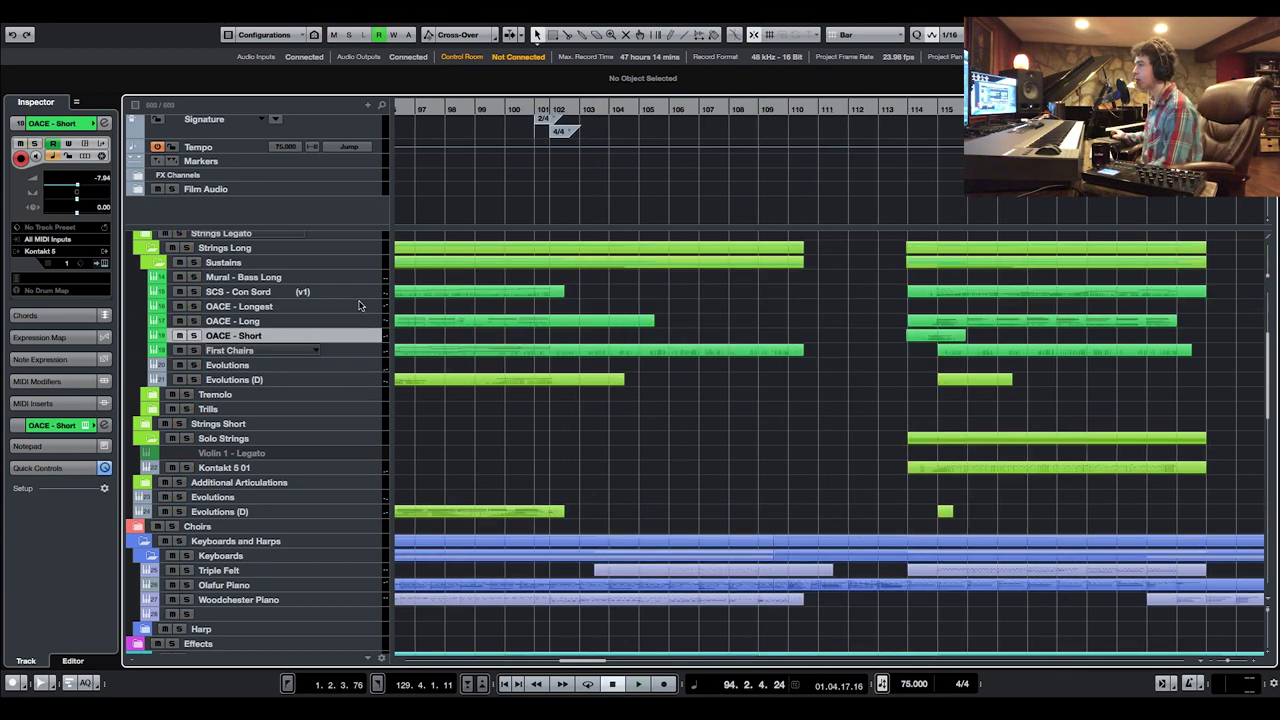
# Select the A3 - Sub Bass track in the Synths folder and audition it in solo
pyautogui.click(360, 291)
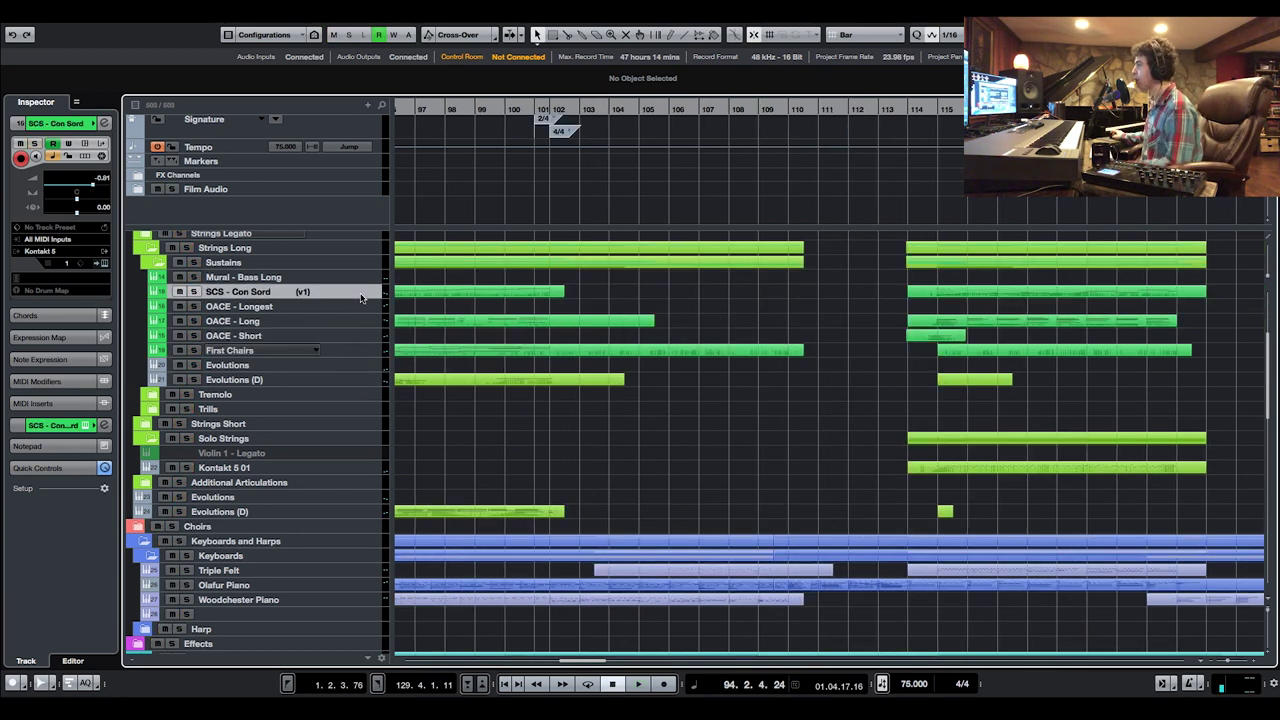
pyautogui.moveTo(592, 662)
pyautogui.mouseDown()
pyautogui.moveTo(539, 663)
pyautogui.moveTo(572, 663)
pyautogui.mouseUp()
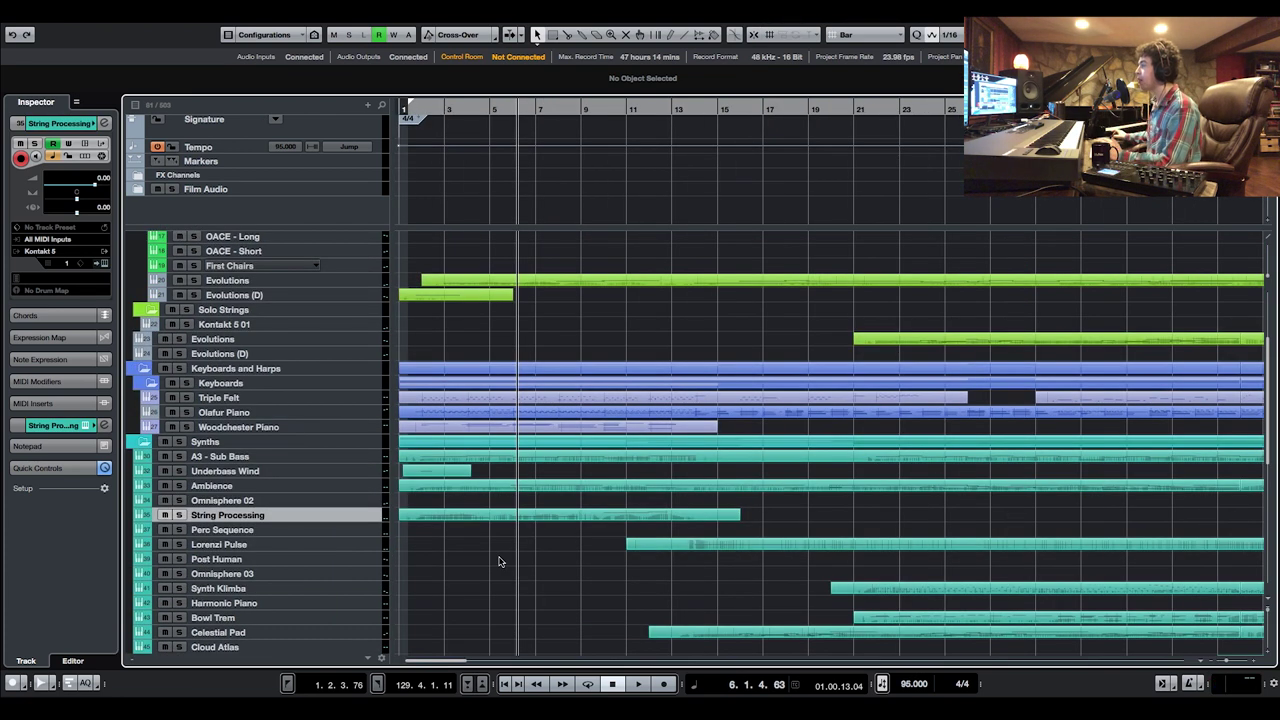
pyautogui.click(336, 457)
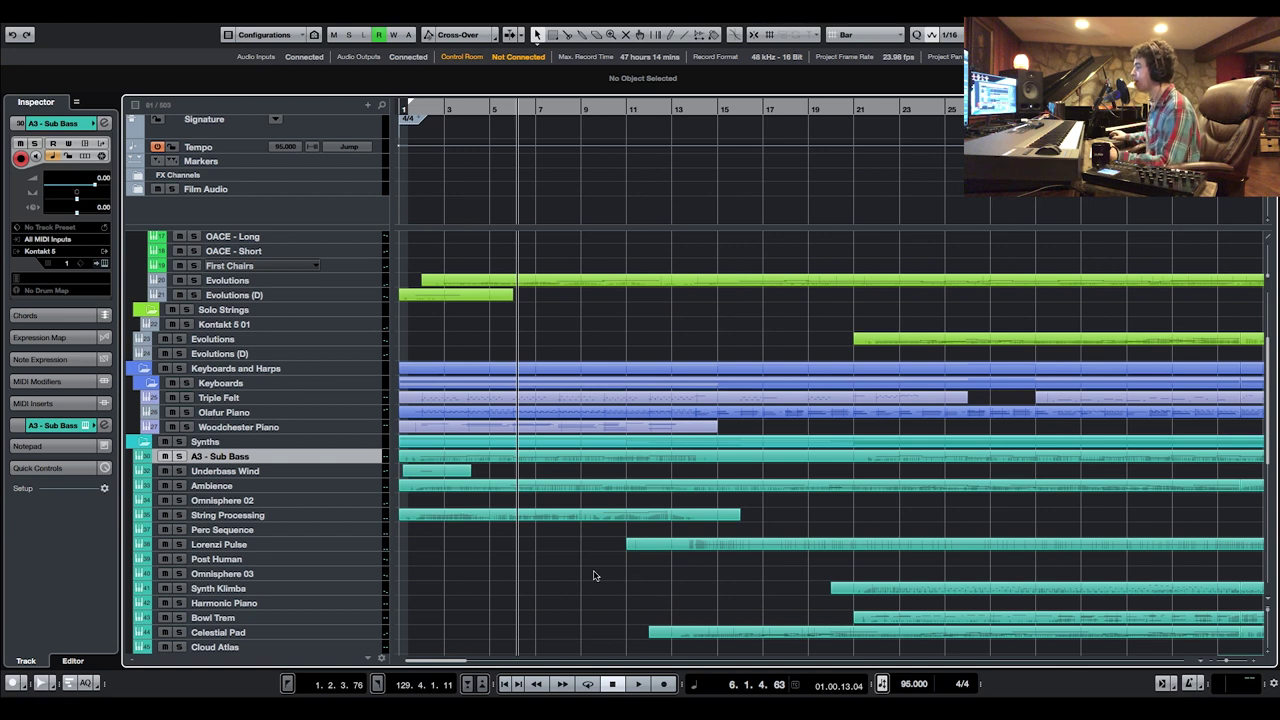
pyautogui.scroll(-1, 603, 567)
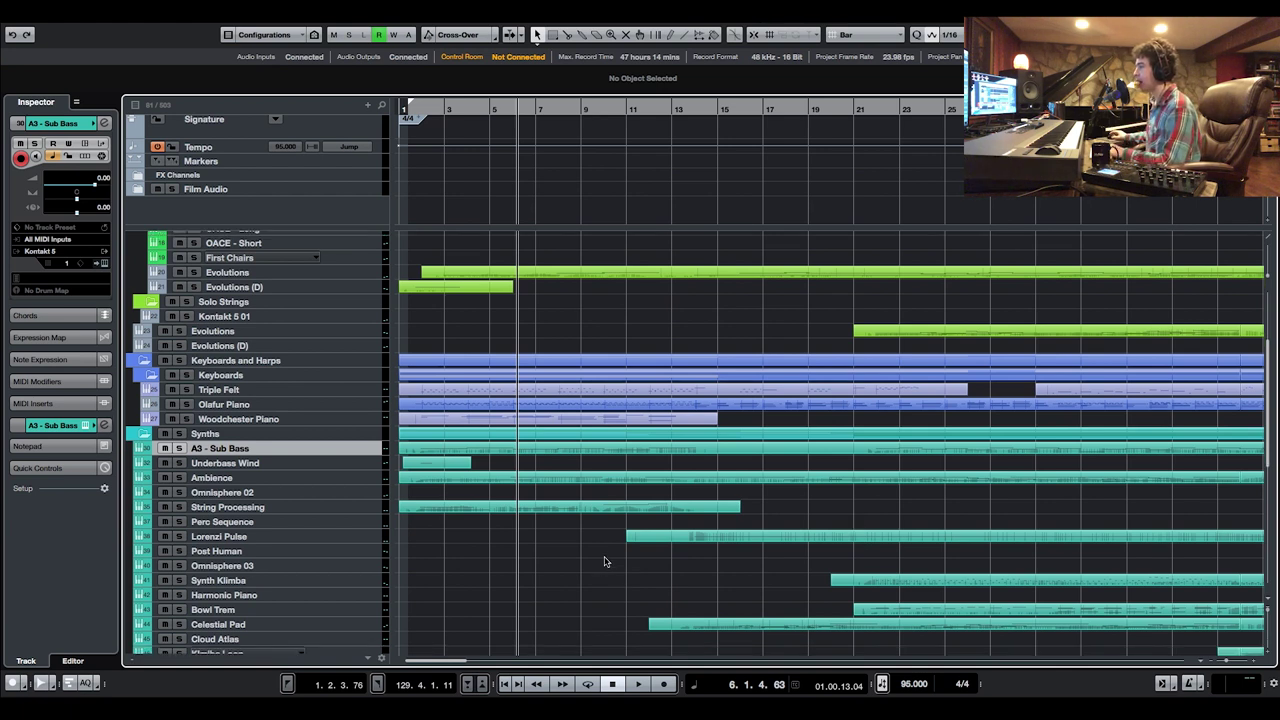
pyautogui.click(178, 448)
pyautogui.press('space')
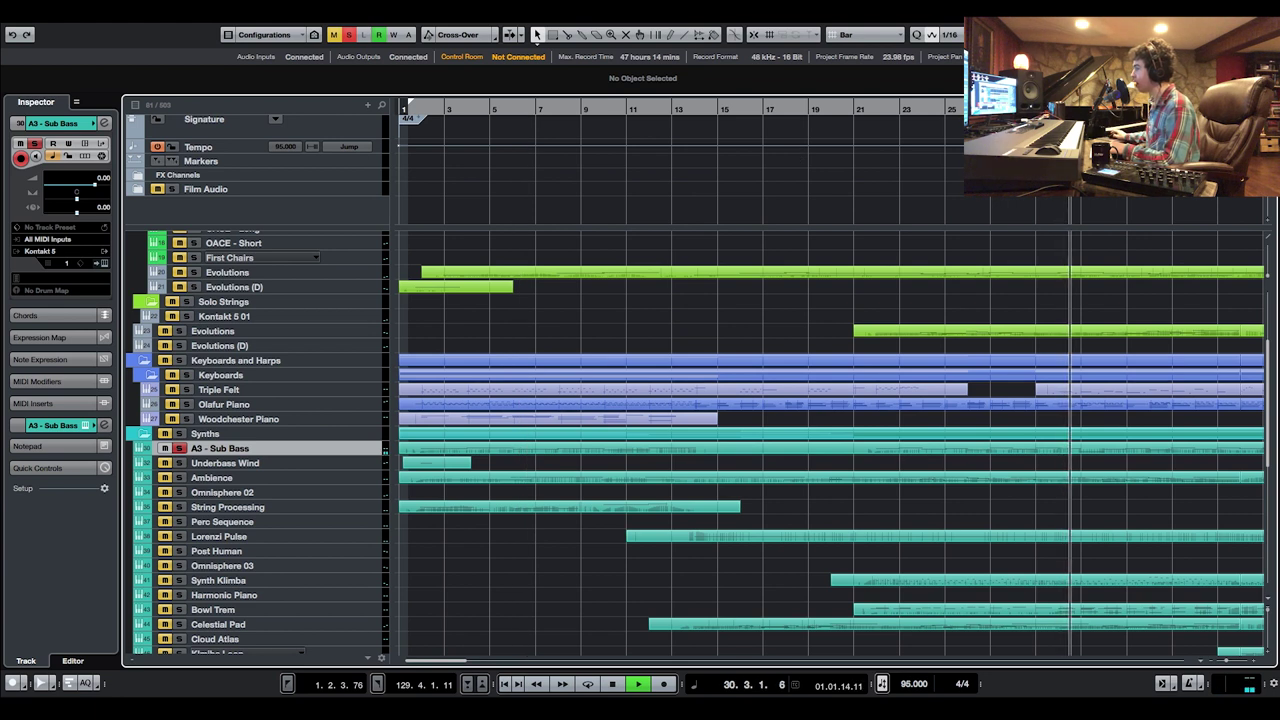
# Audition the Underbass Wind track in solo from bar 1 and look at its Omnisphere patch
pyautogui.click(179, 463)
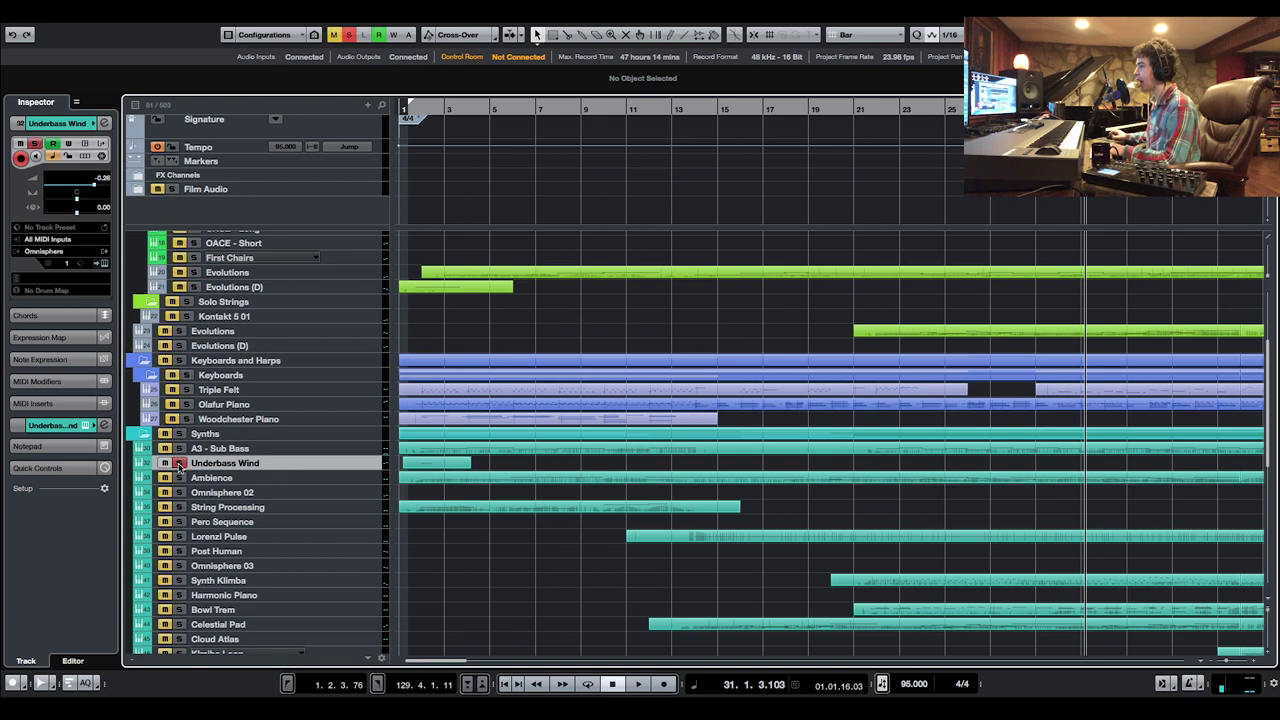
pyautogui.click(417, 110)
pyautogui.press('space')
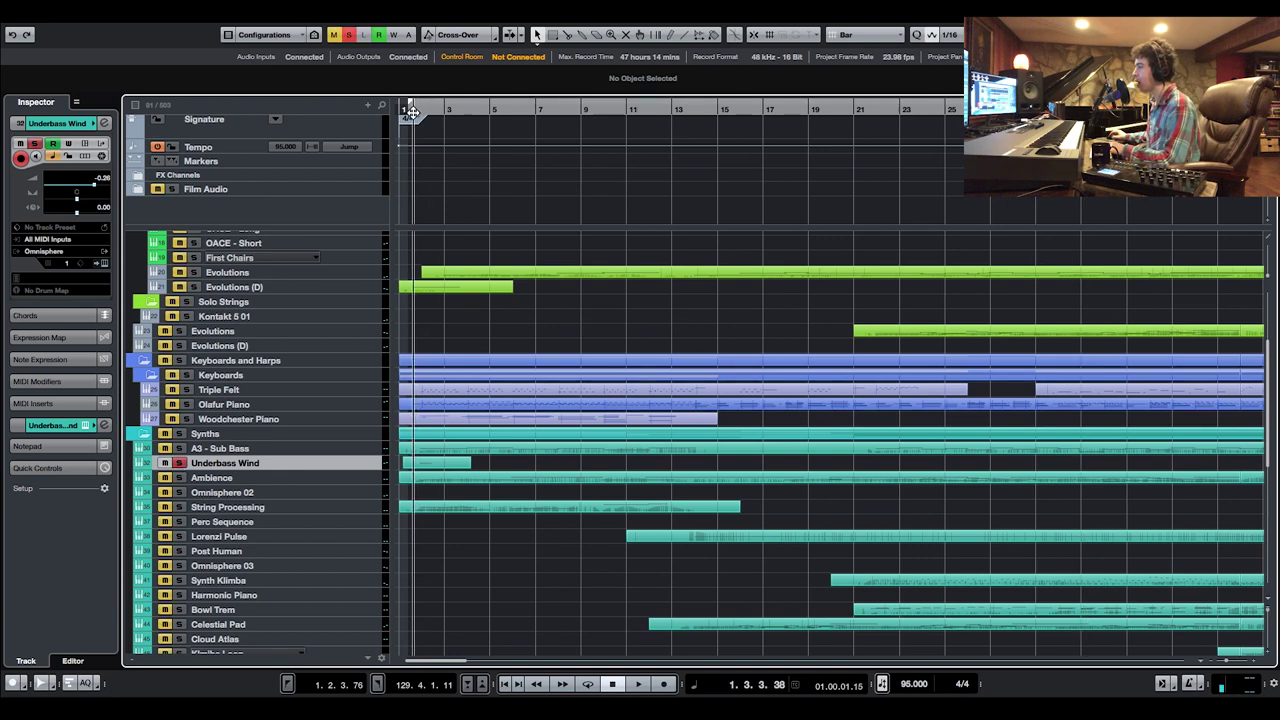
pyautogui.press('space')
pyautogui.click(105, 265)
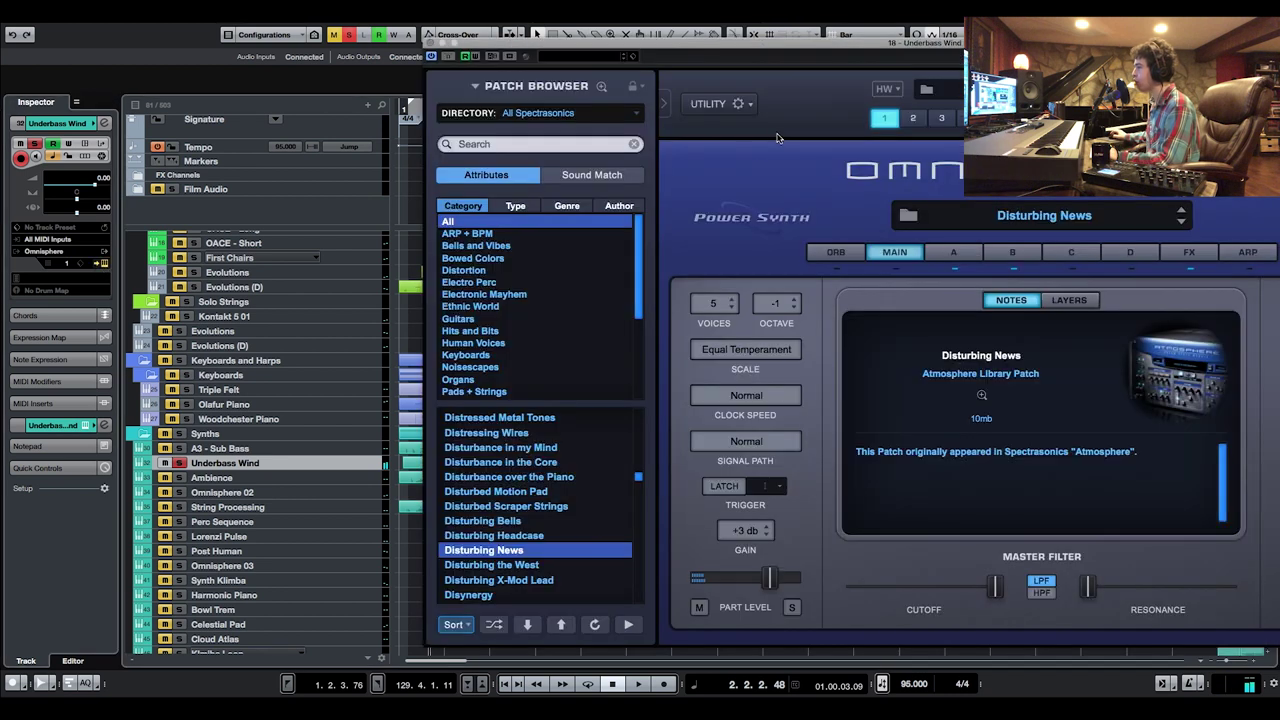
pyautogui.click(431, 43)
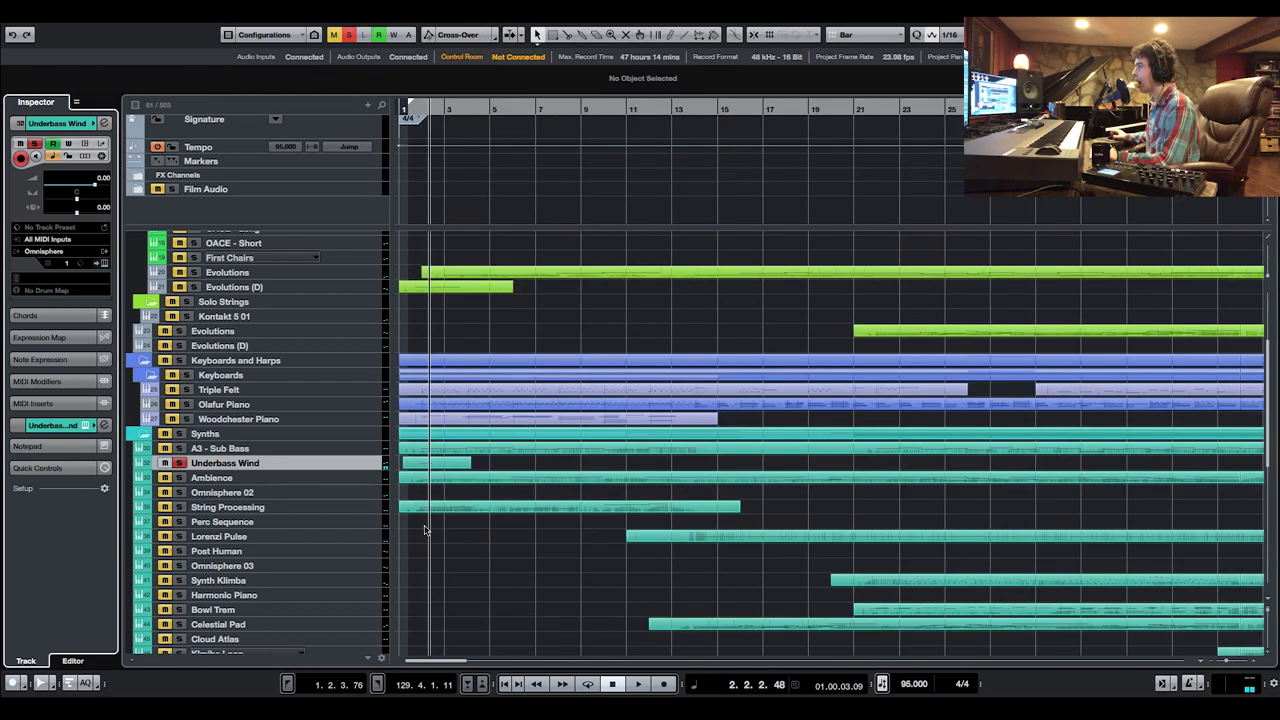
# Audition the Ambience track in solo while viewing its Kontakt instrument with the quick-load browser hidden, and stop playback
pyautogui.click(179, 478)
pyautogui.press('space')
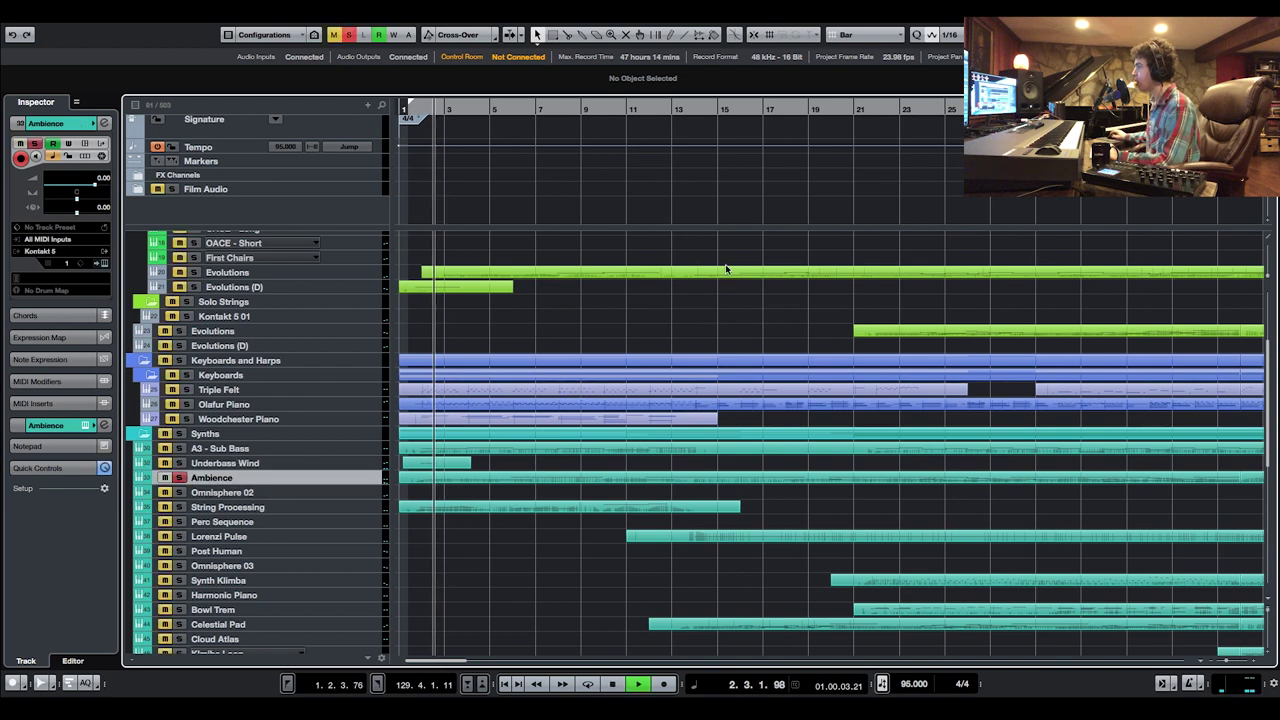
pyautogui.click(105, 263)
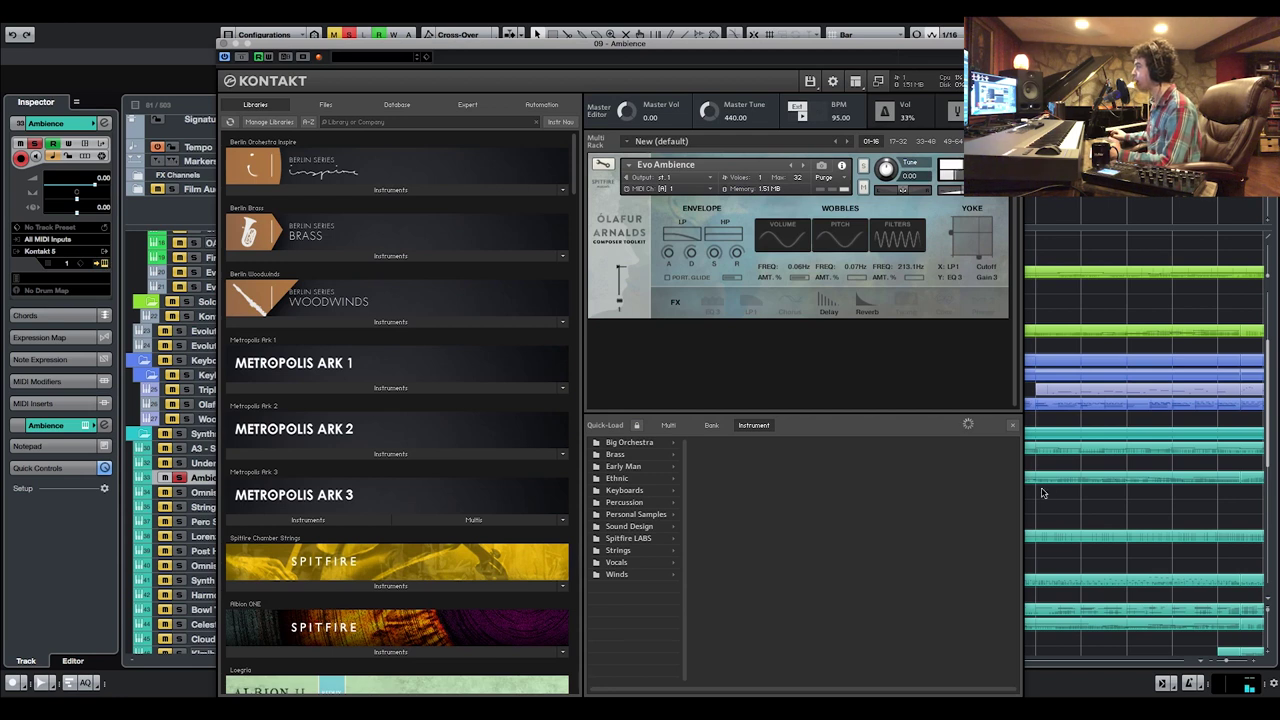
pyautogui.click(1011, 426)
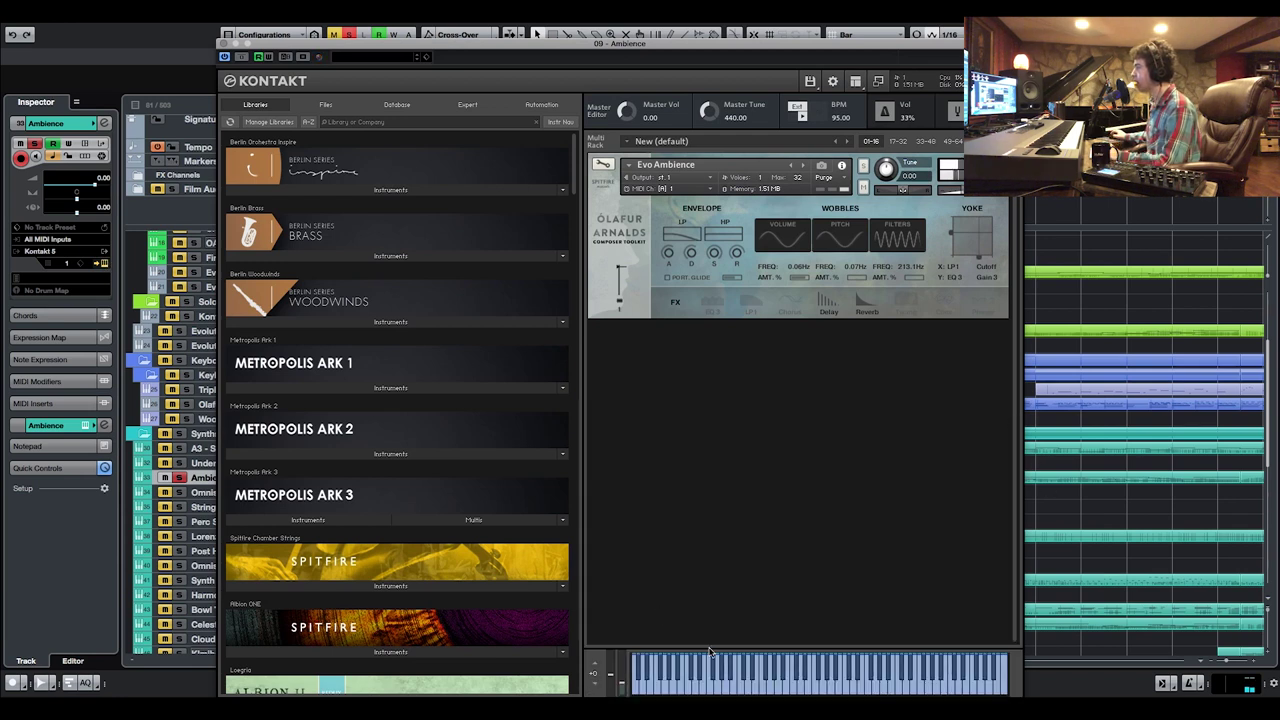
pyautogui.click(224, 44)
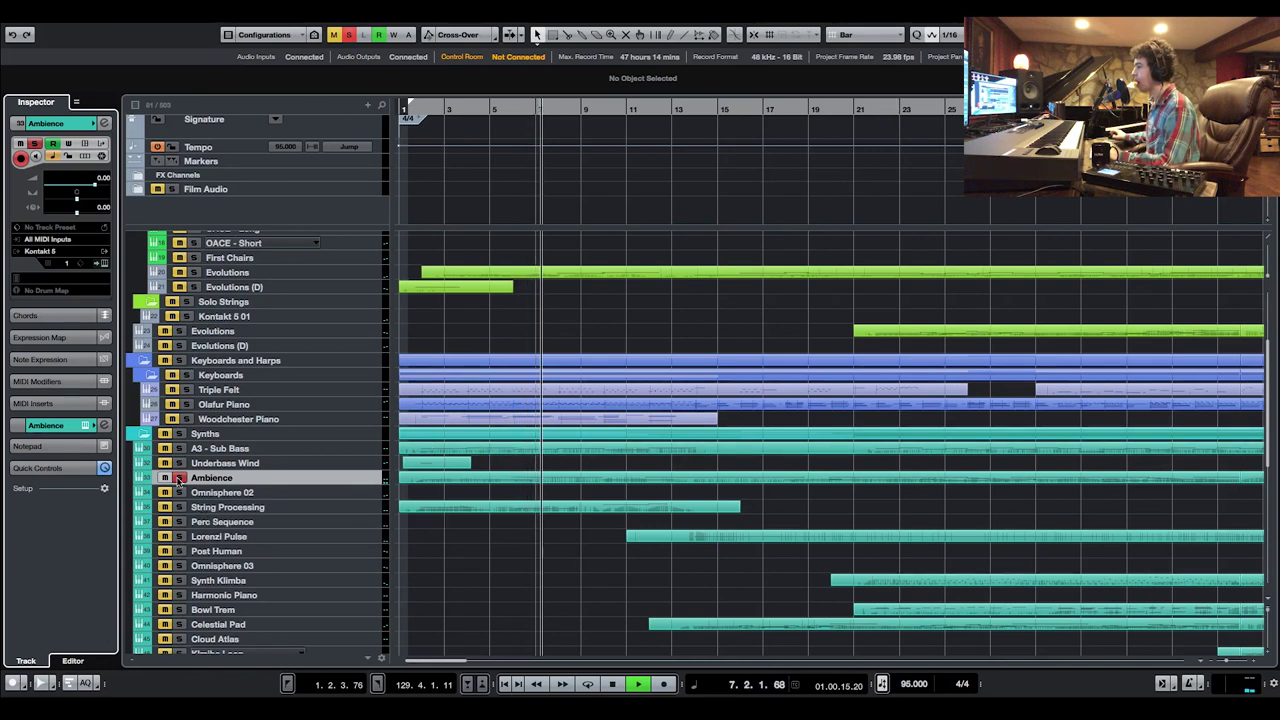
pyautogui.press('space')
pyautogui.click(178, 479)
# Solo the String Processing track and audition it from around bar 2
pyautogui.click(378, 511)
pyautogui.click(178, 507)
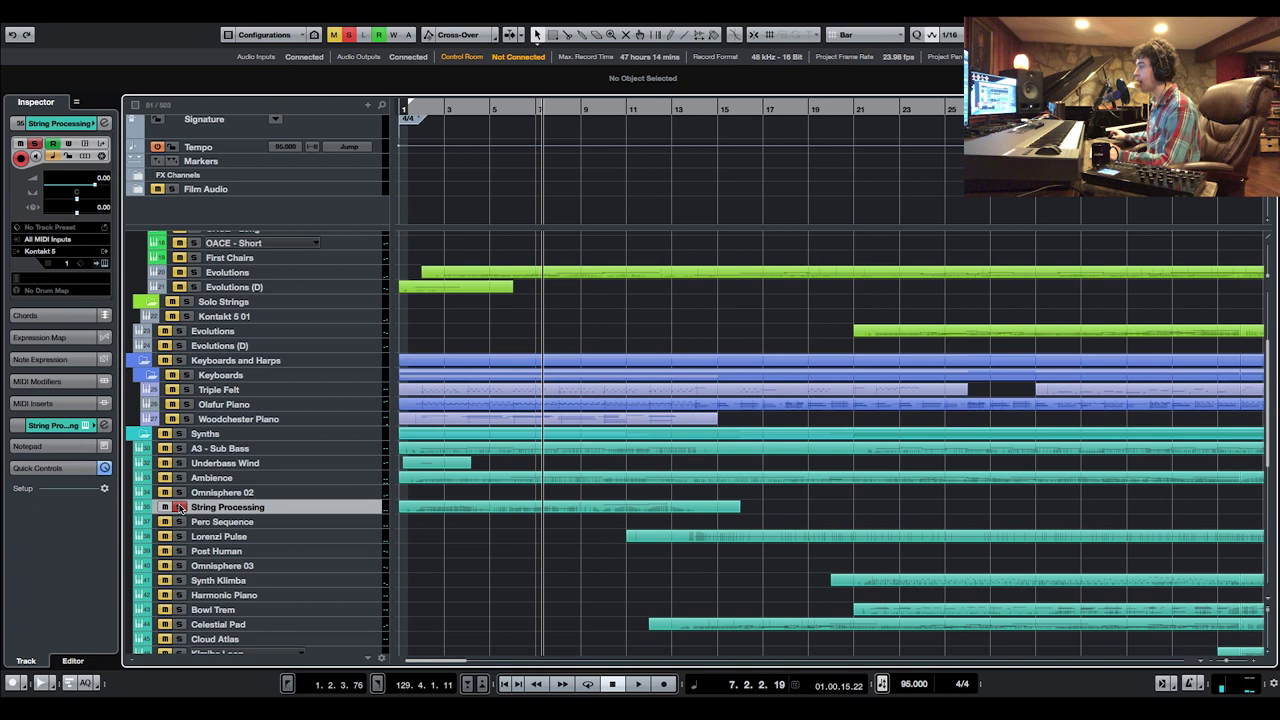
pyautogui.click(437, 122)
pyautogui.press('space')
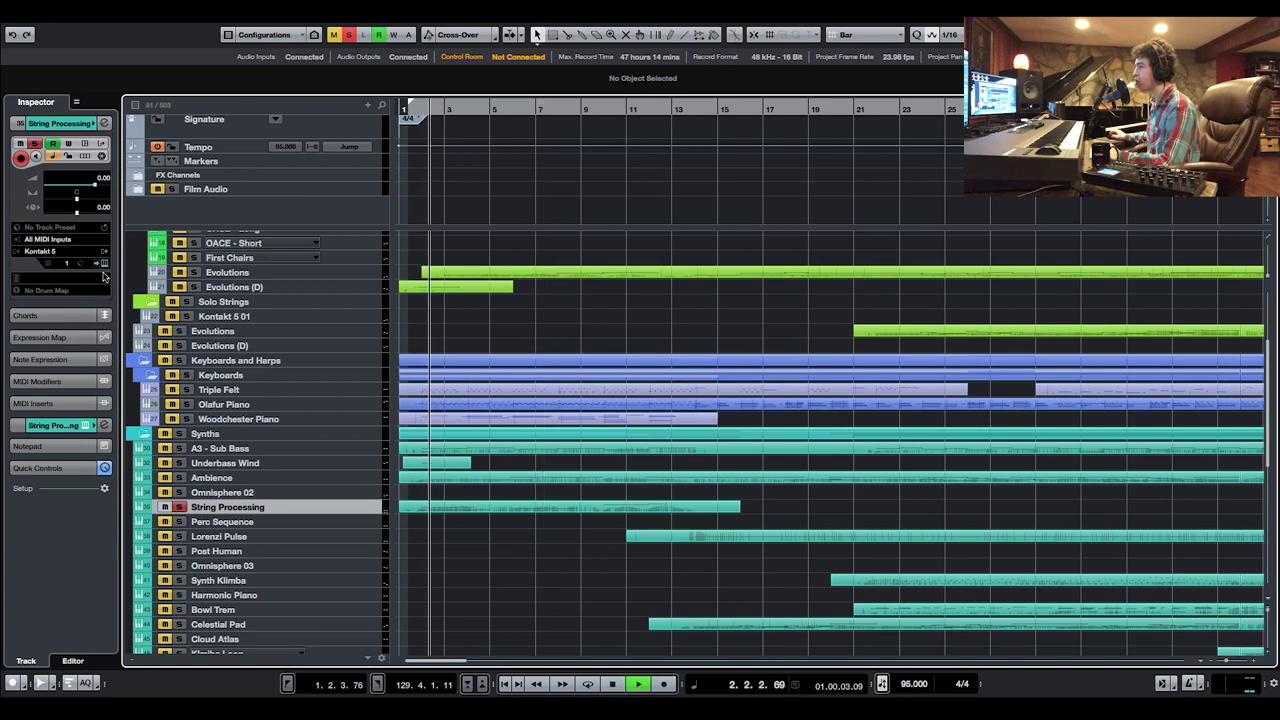
pyautogui.press('space')
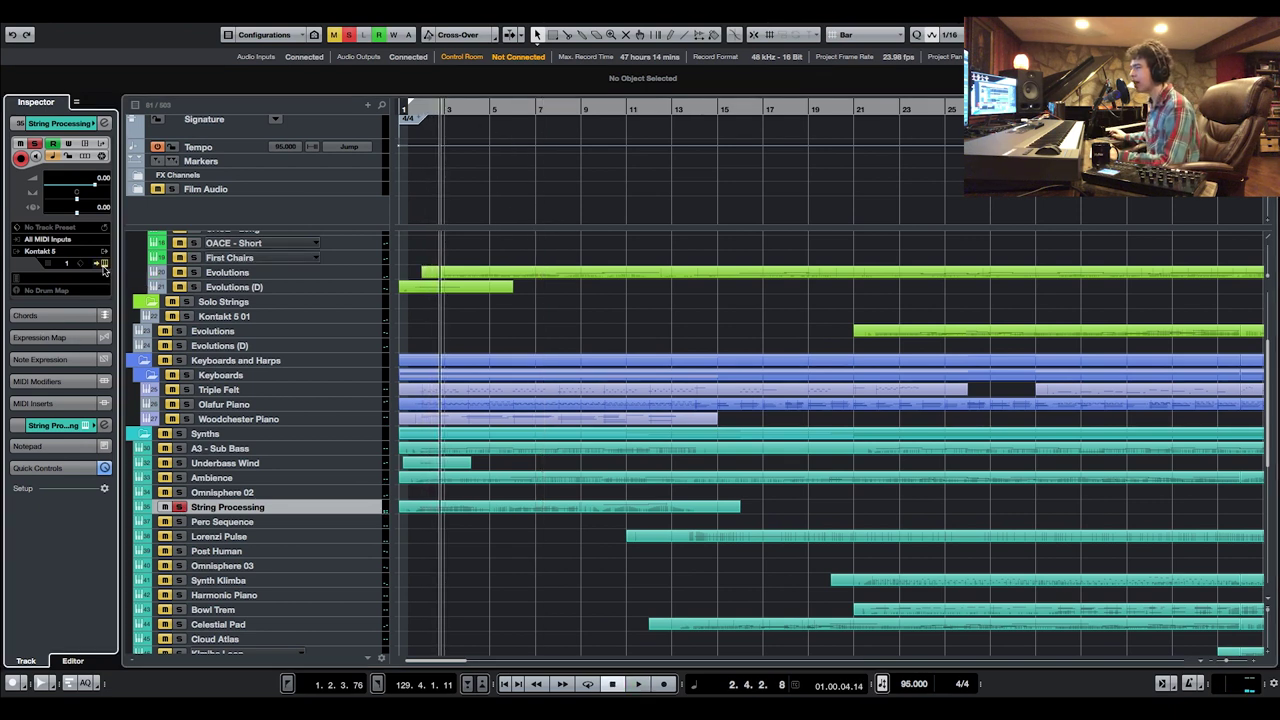
# View the String Processing track's Kontakt instrument, and play the part with its channel settings and Zebrify insert open
pyautogui.press('F2')
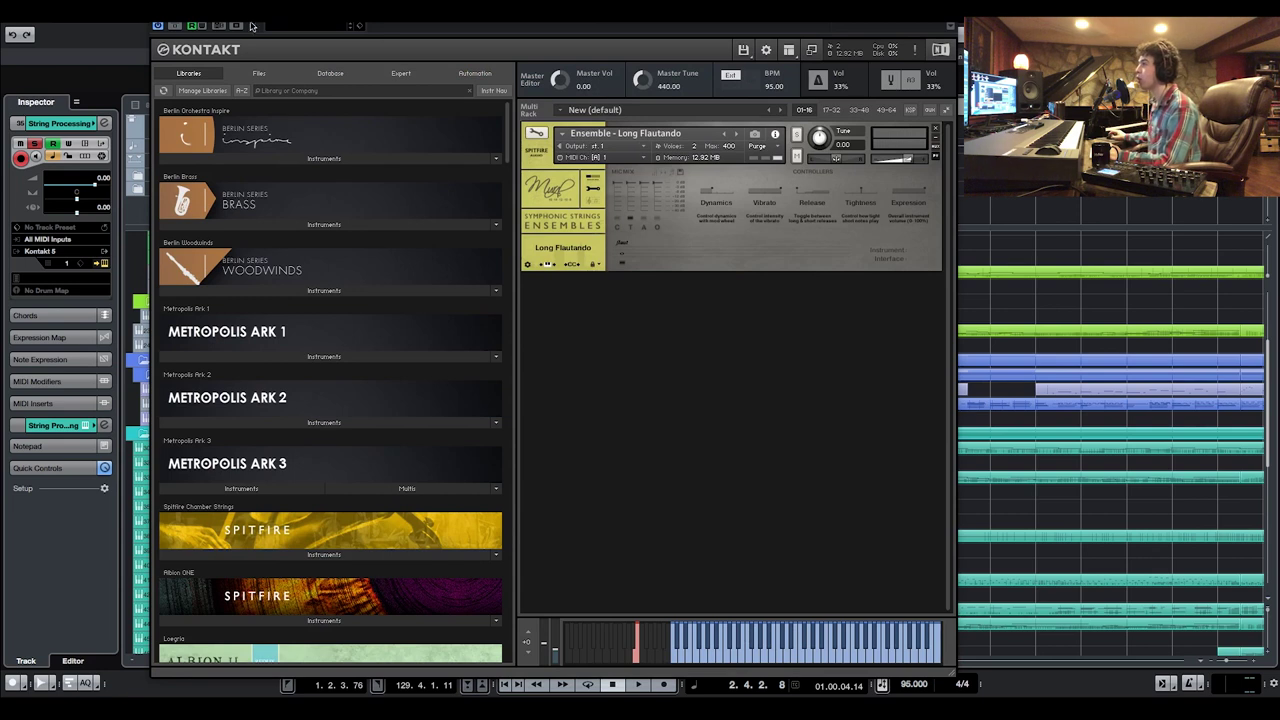
pyautogui.click(103, 122)
pyautogui.click(105, 122)
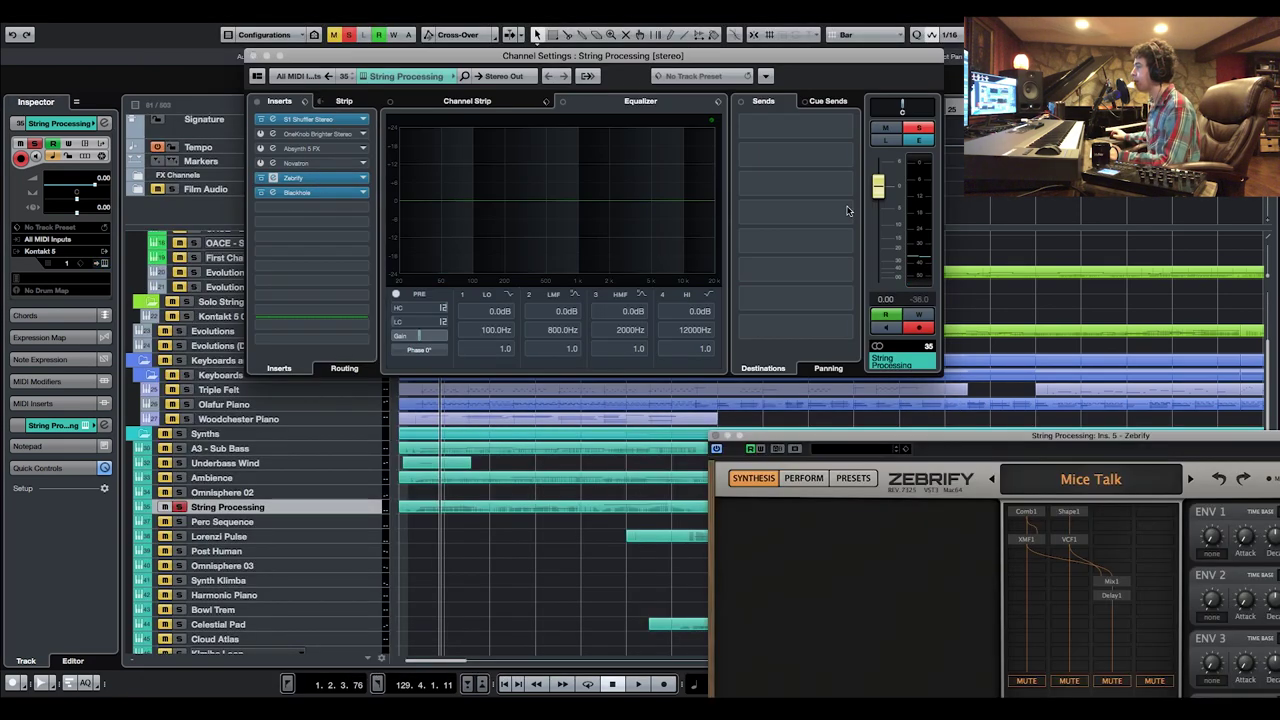
pyautogui.moveTo(1083, 441)
pyautogui.mouseDown()
pyautogui.moveTo(671, 88)
pyautogui.moveTo(671, 68)
pyautogui.moveTo(739, 66)
pyautogui.mouseUp()
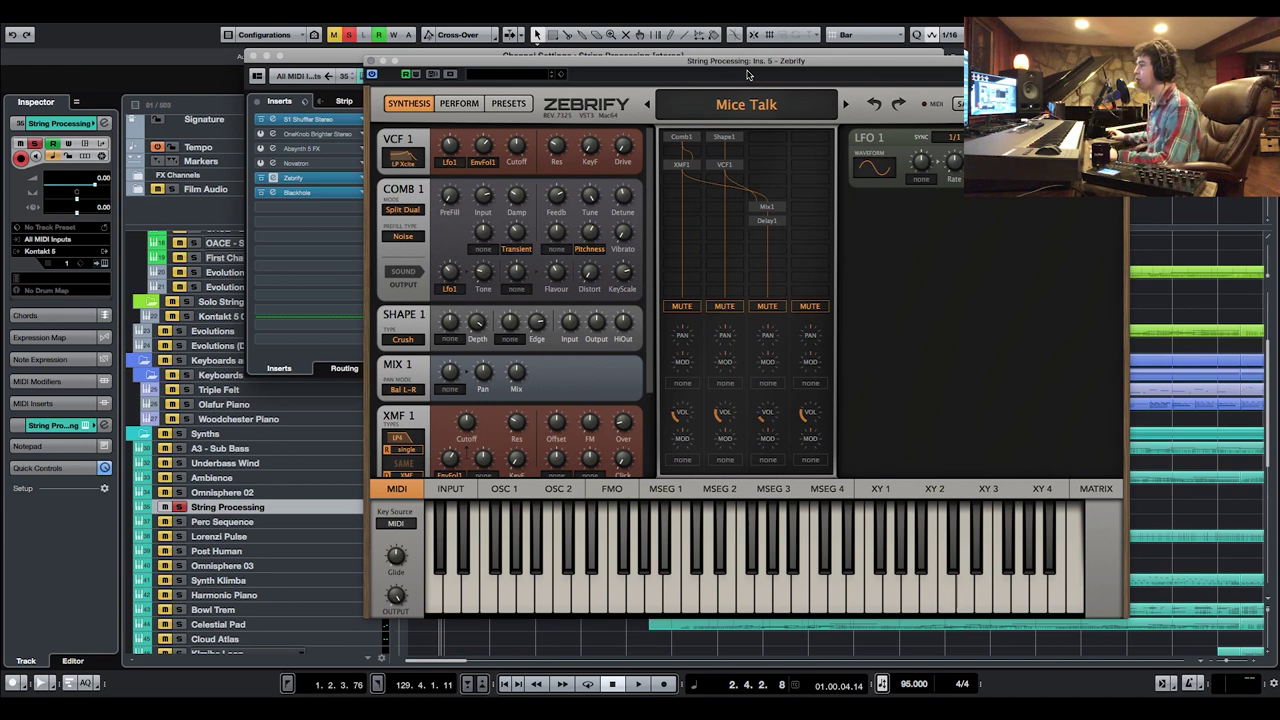
pyautogui.moveTo(408, 68); pyautogui.dragTo(467, 59)
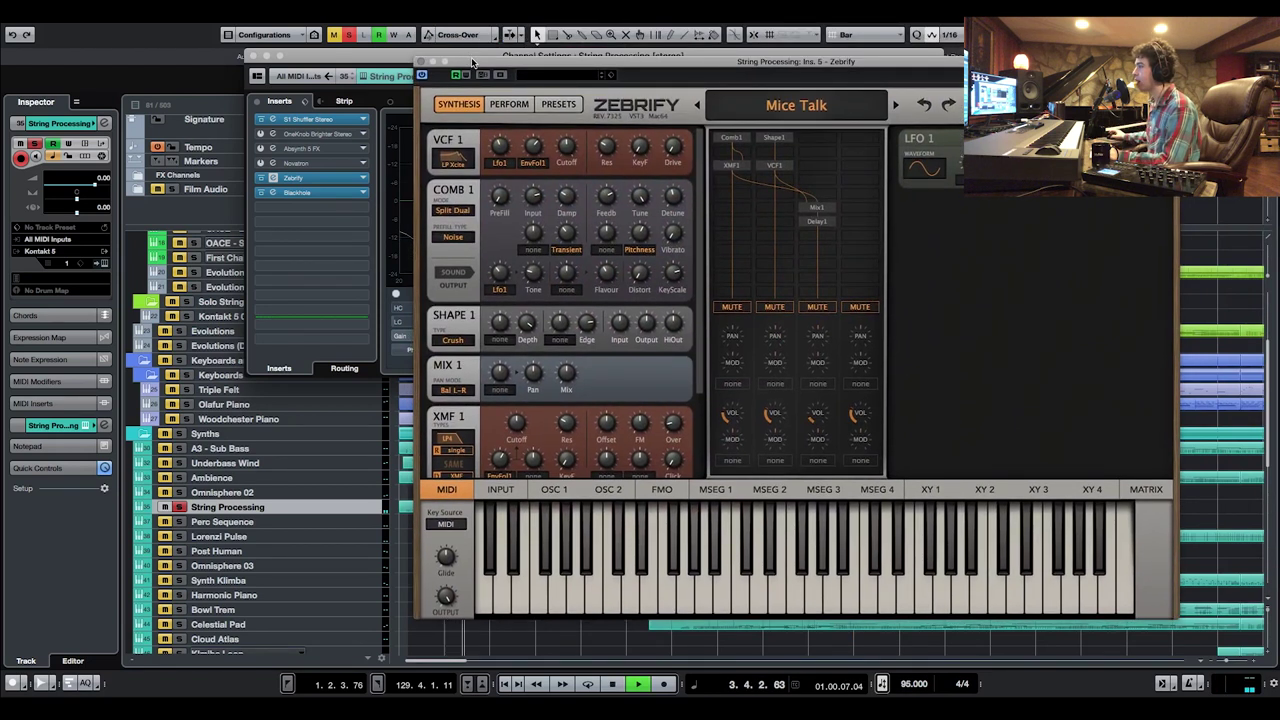
# Compare String Processing with Zebrify bypassed and active, replaying from around bar 3, and close the windows and clear all solos
pyautogui.moveTo(472, 62); pyautogui.dragTo(659, 169)
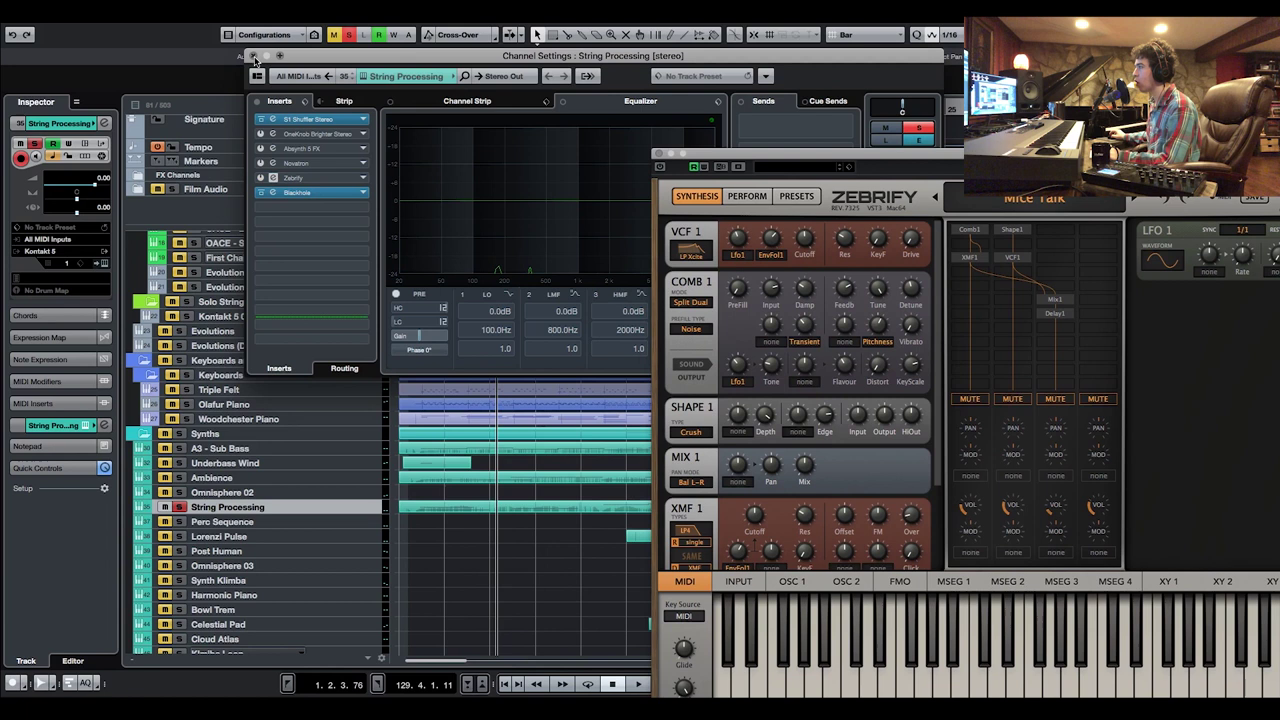
pyautogui.click(254, 56)
pyautogui.click(442, 110)
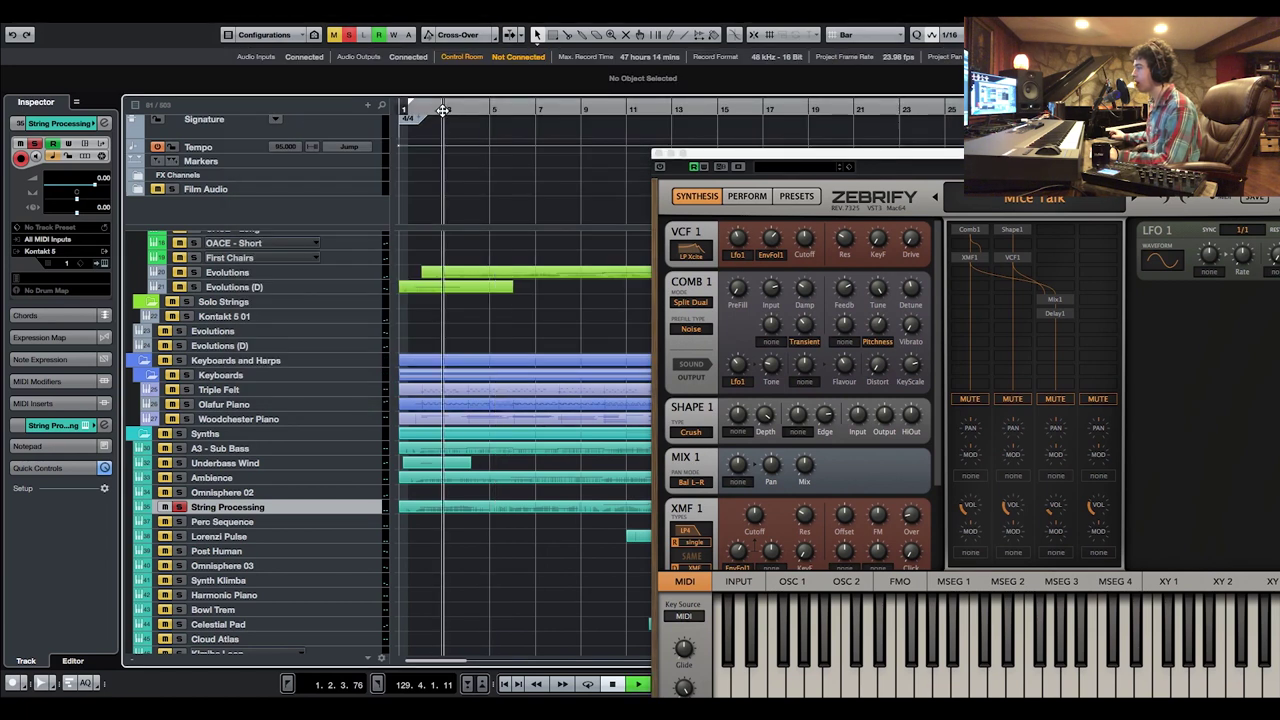
pyautogui.click(667, 172)
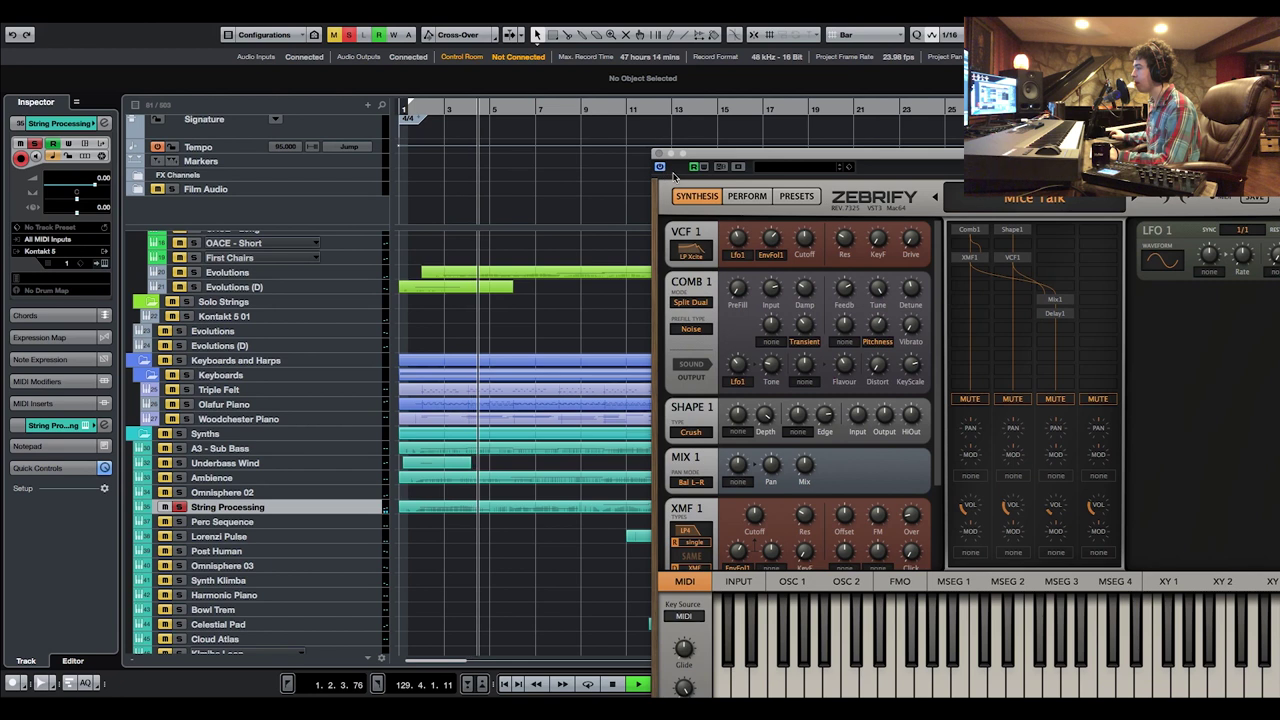
pyautogui.click(657, 153)
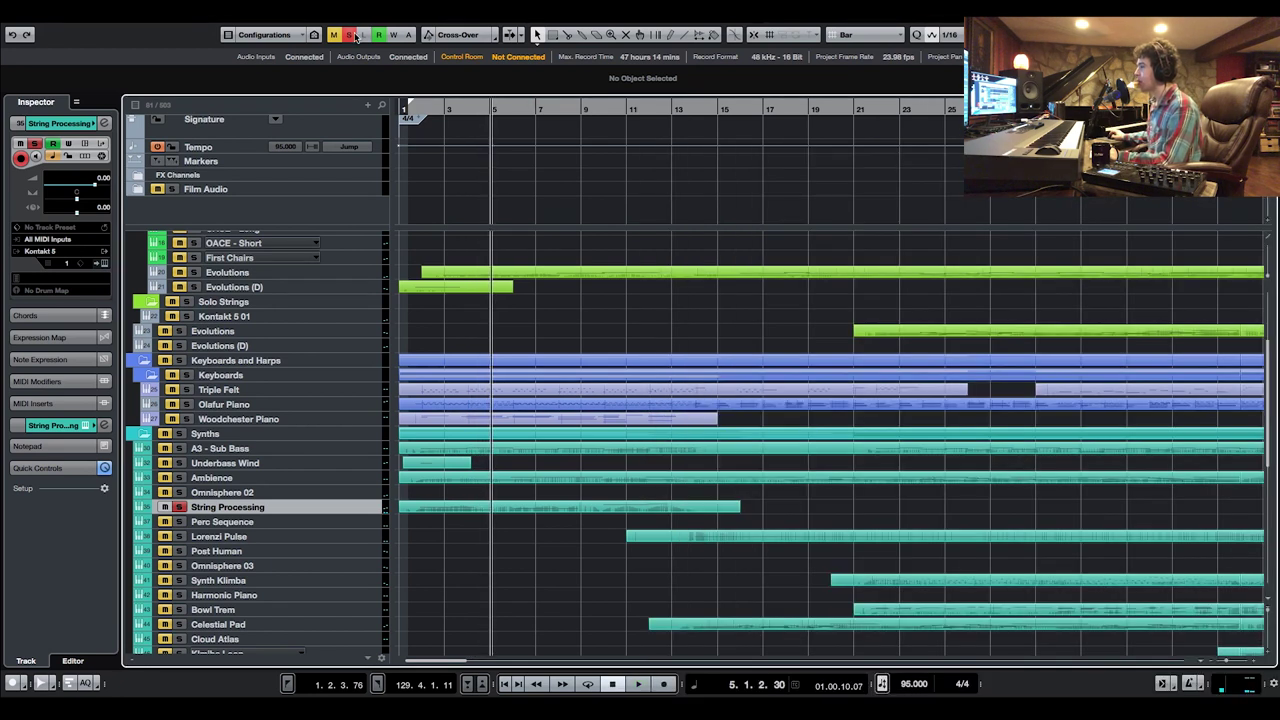
pyautogui.click(349, 35)
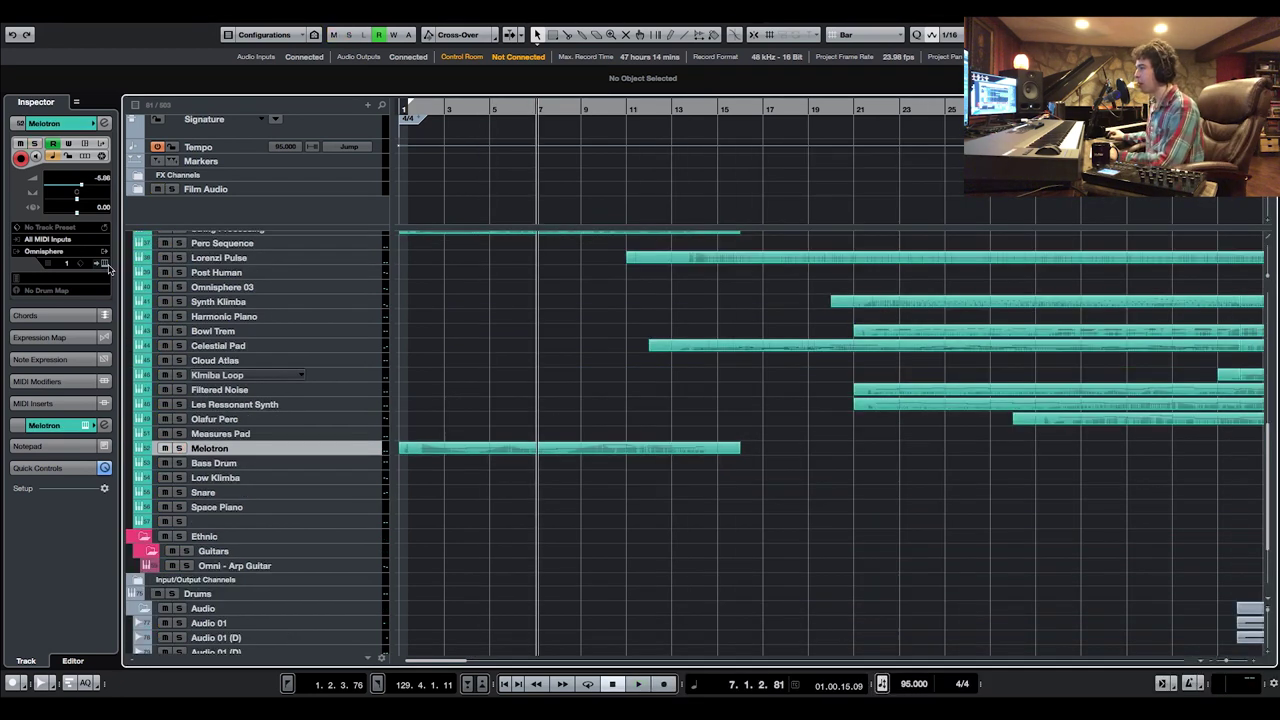
# Open the Melotron track's Omnisphere instrument, show the user directories in its patch browser, and close the instrument window
pyautogui.click(103, 264)
pyautogui.moveTo(835, 72); pyautogui.dragTo(761, 15)
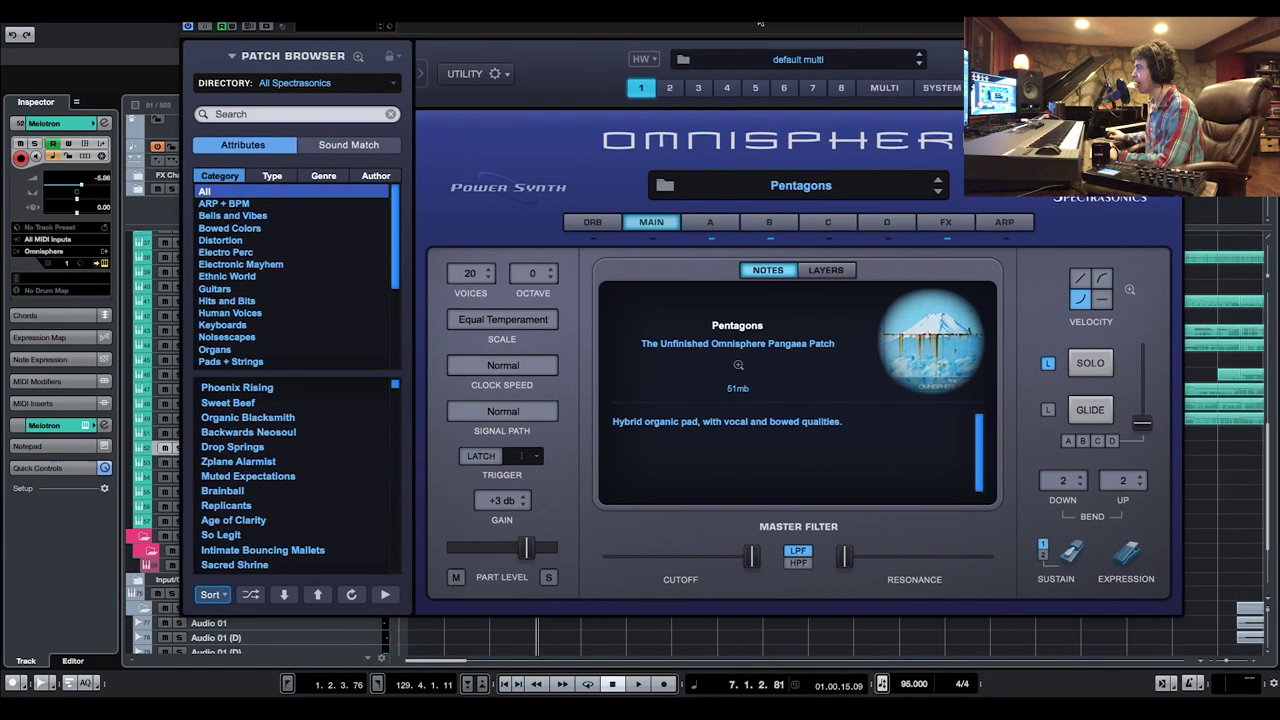
pyautogui.click(352, 88)
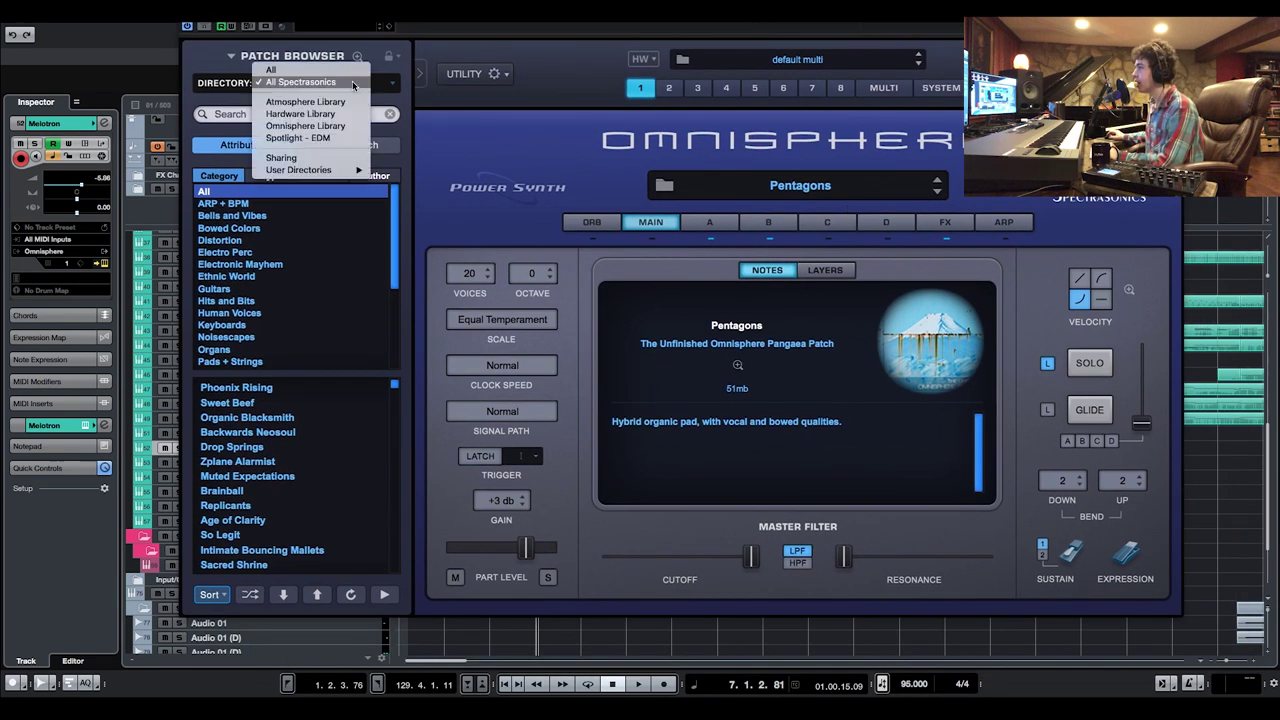
pyautogui.moveTo(356, 172)
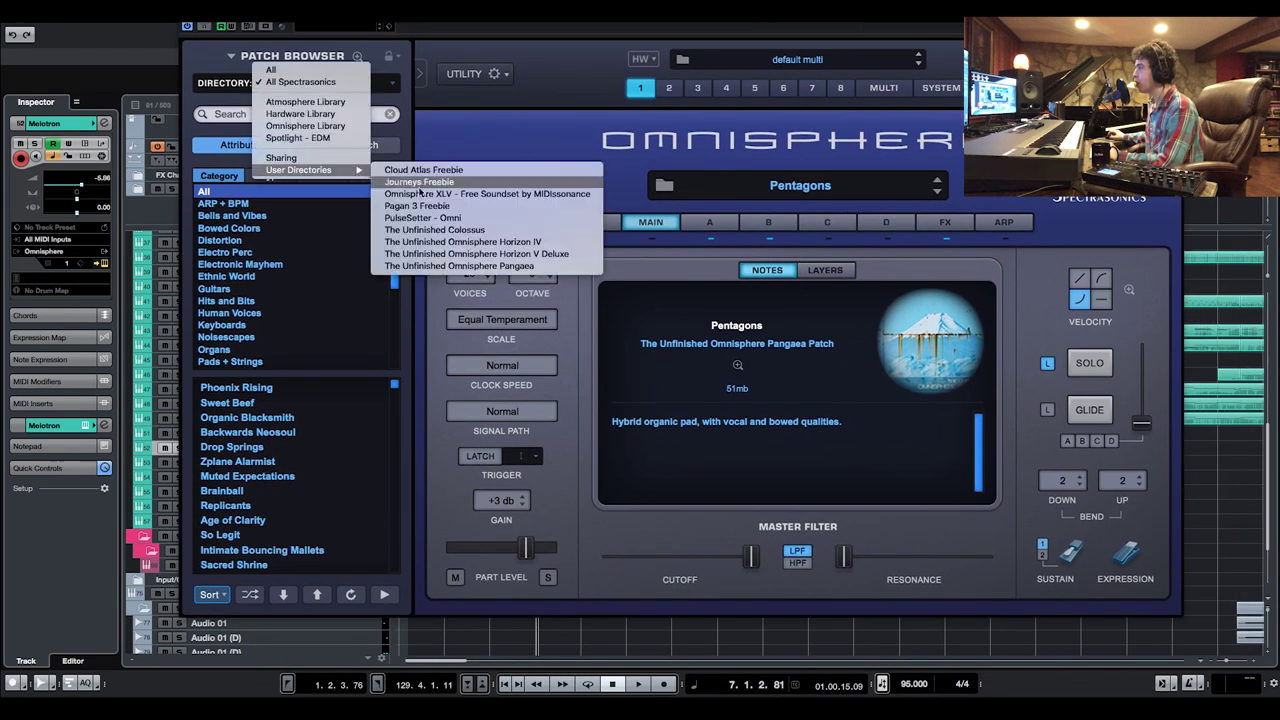
pyautogui.click(494, 268)
pyautogui.press('super+w')
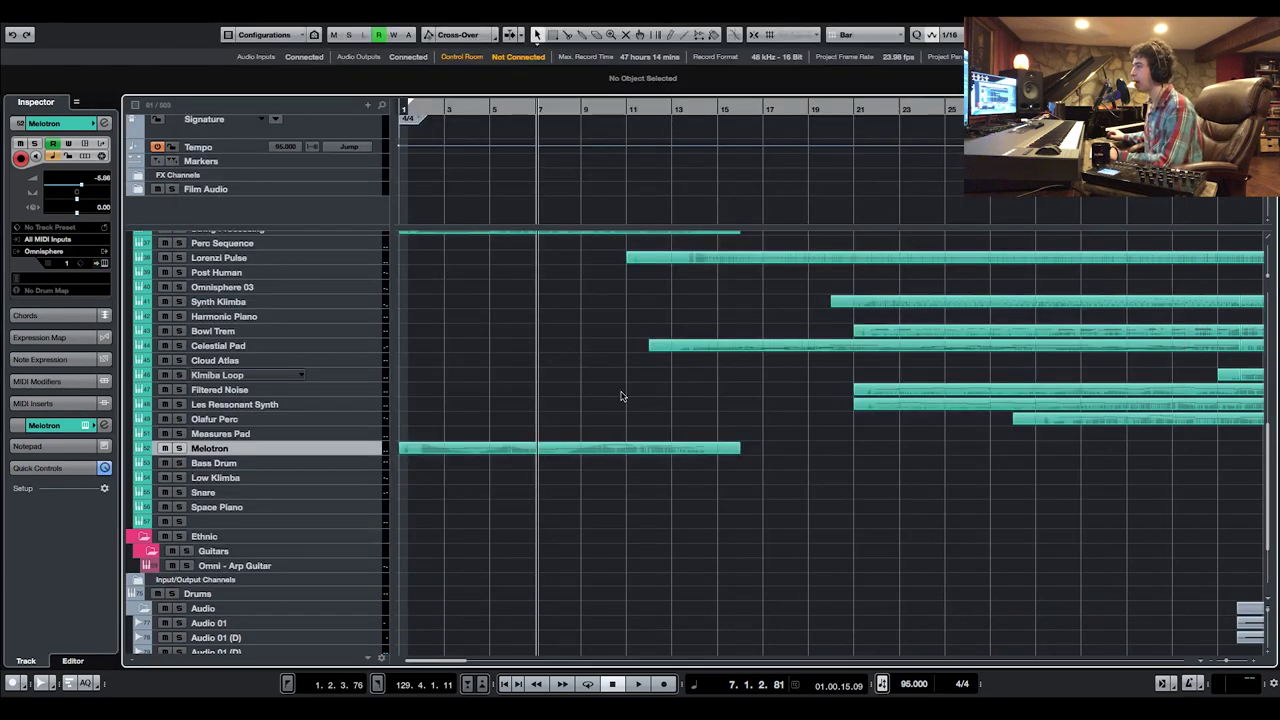
# Audition the Melotron track in solo and stop playback
pyautogui.click(179, 448)
pyautogui.press('space')
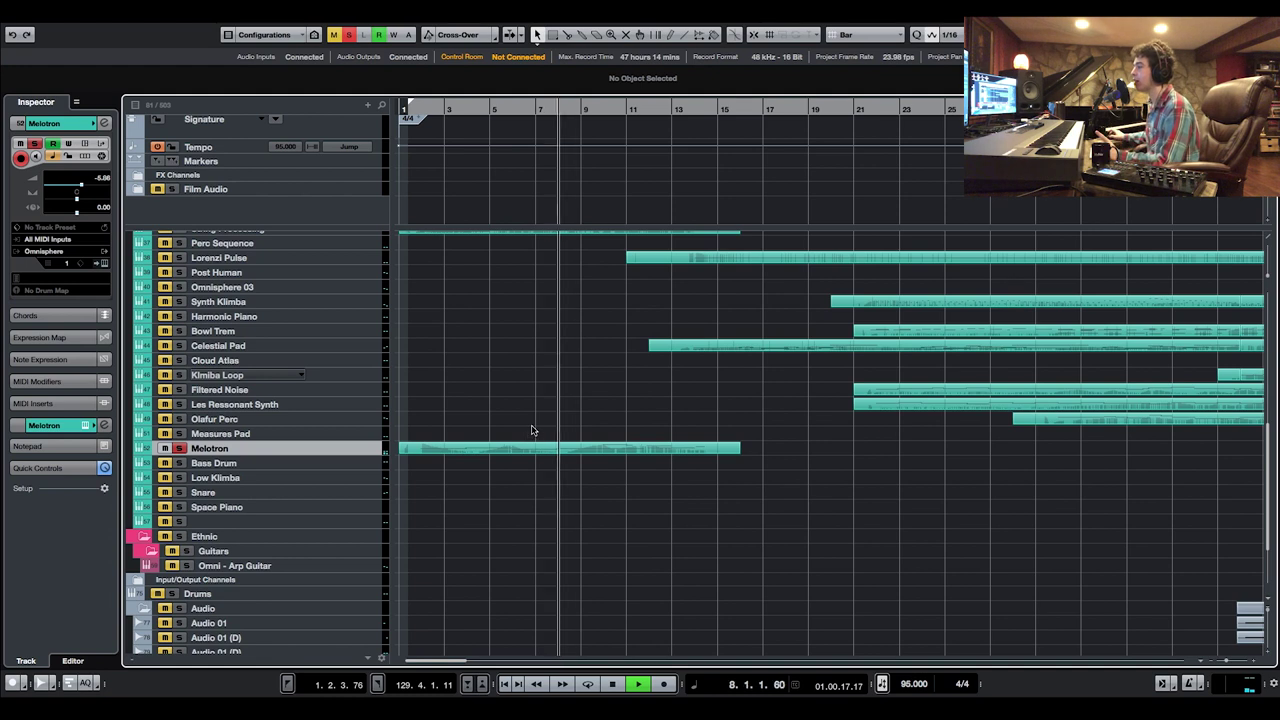
pyautogui.scroll(3, 677, 500)
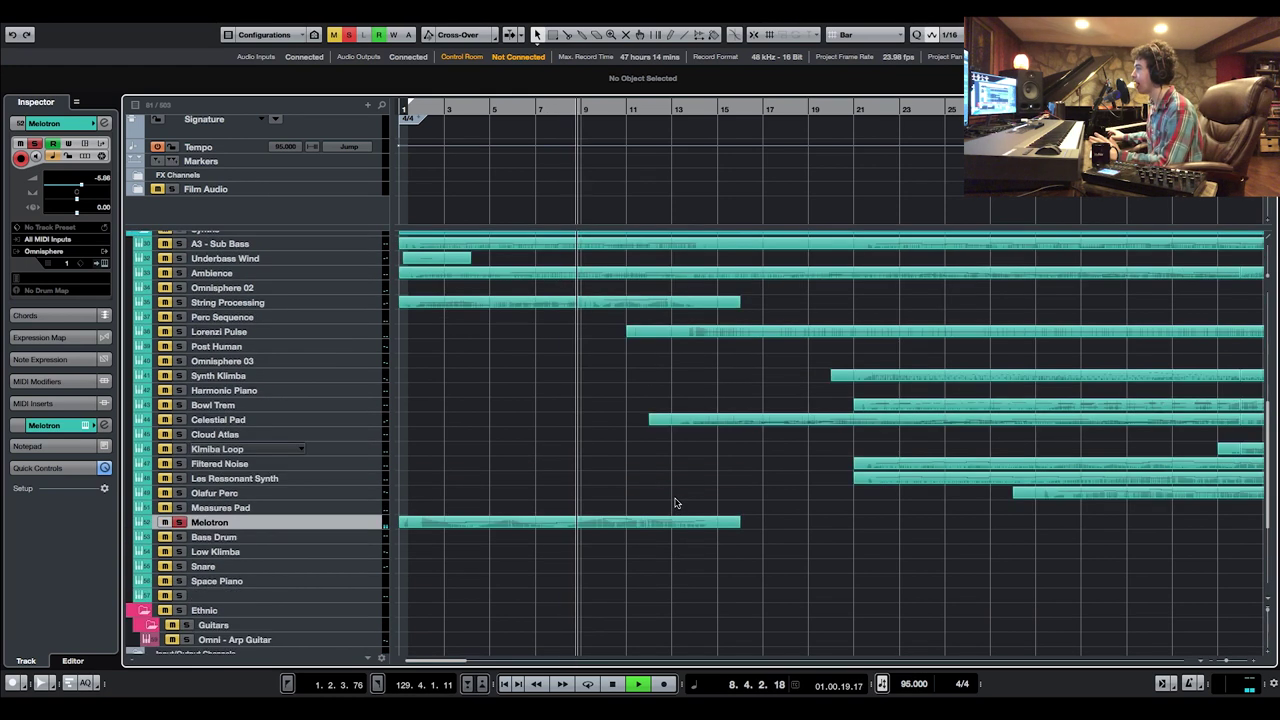
pyautogui.scroll(3, 675, 503)
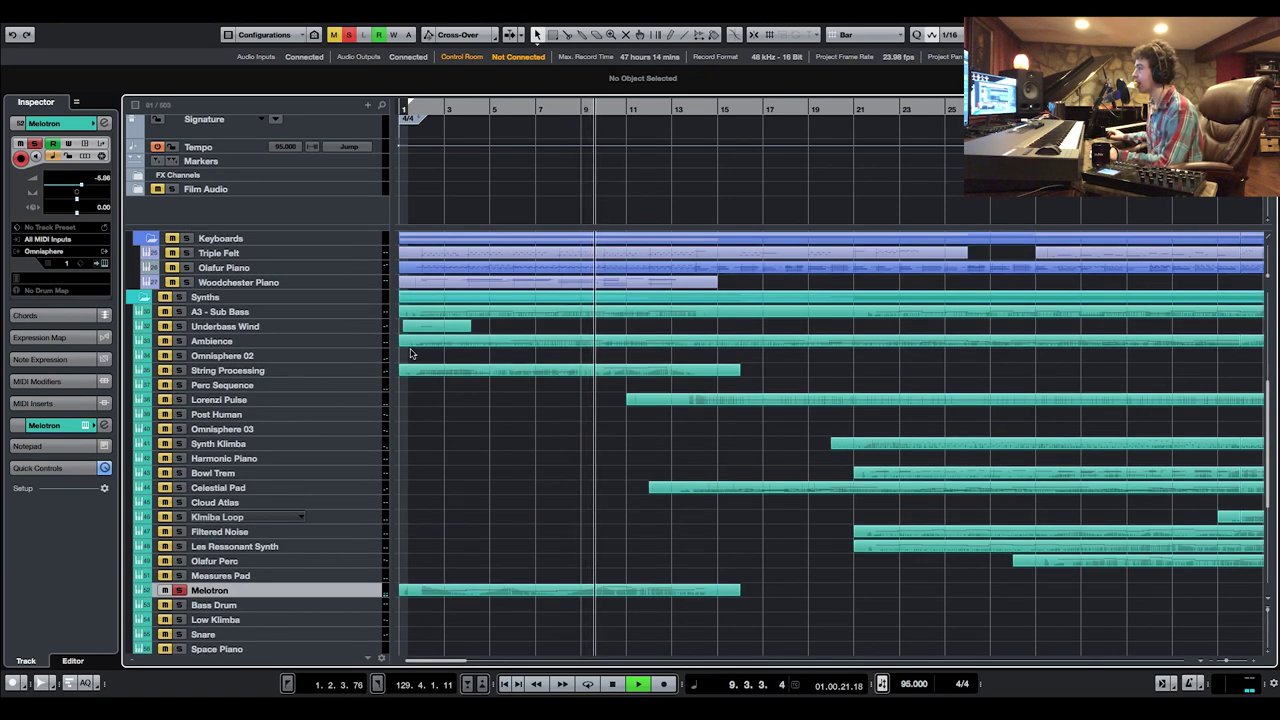
pyautogui.press('space')
# Solo the whole Synths folder and audition it from around bar 13
pyautogui.click(179, 297)
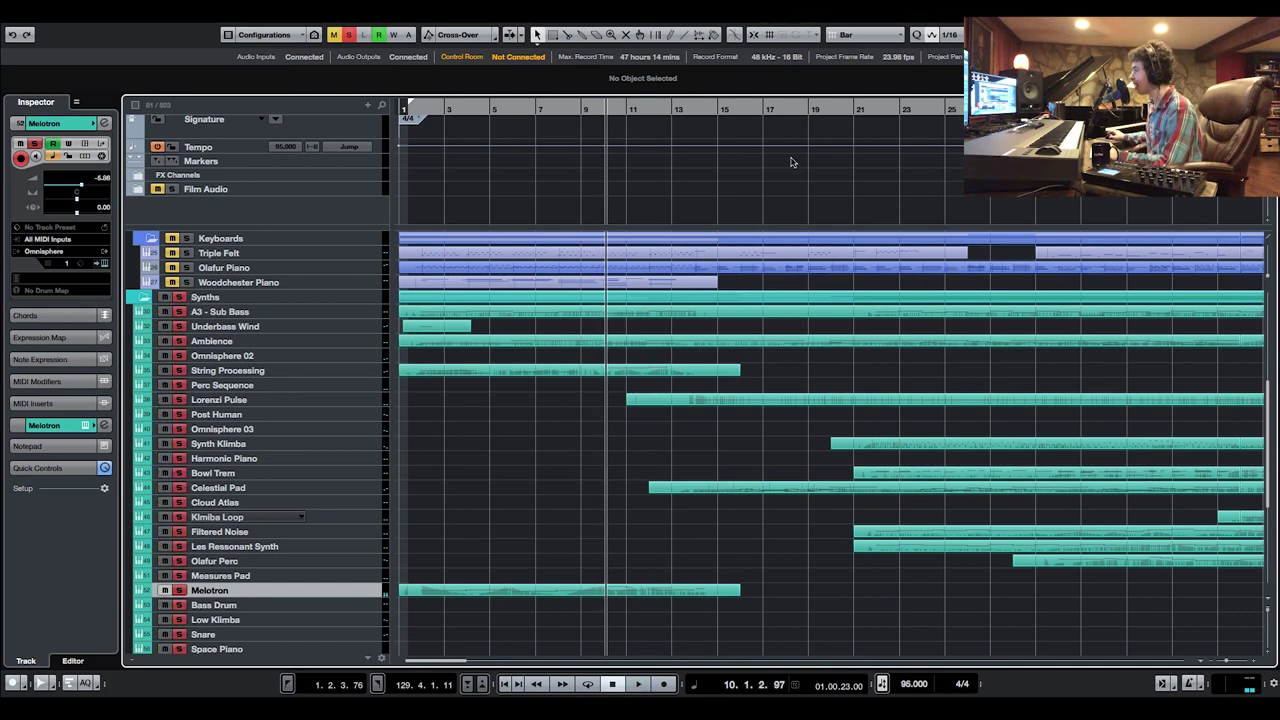
pyautogui.click(687, 112)
pyautogui.press('space')
pyautogui.click(1228, 663)
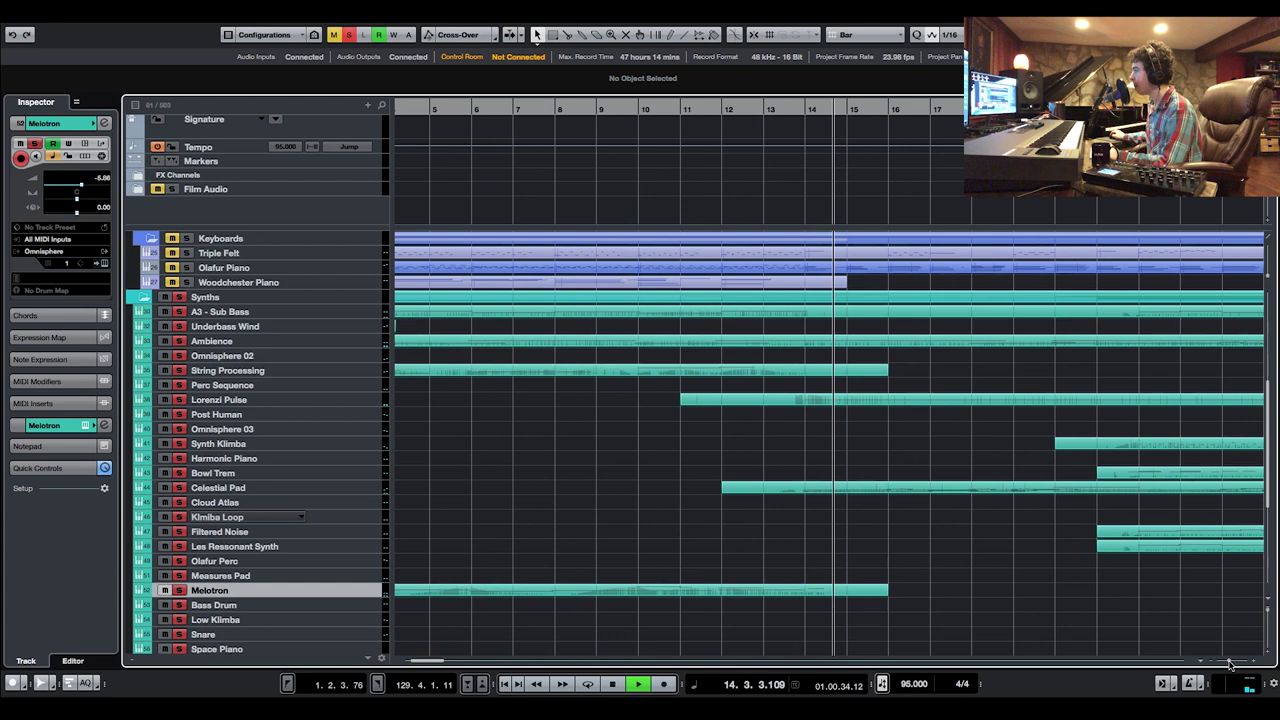
pyautogui.click(1229, 663)
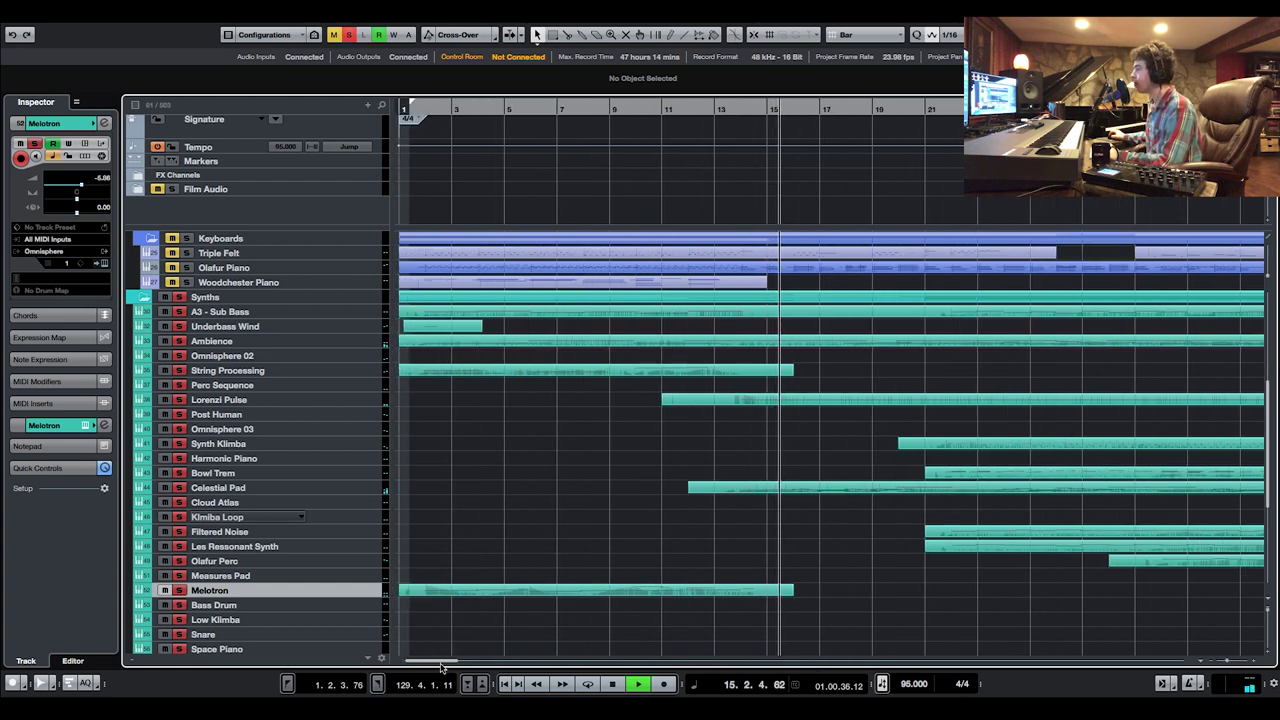
# Audition the soloed Synths together with the Olafur Piano track from around bar 14 and stop playback
pyautogui.moveTo(450, 661); pyautogui.dragTo(462, 663)
pyautogui.press('space')
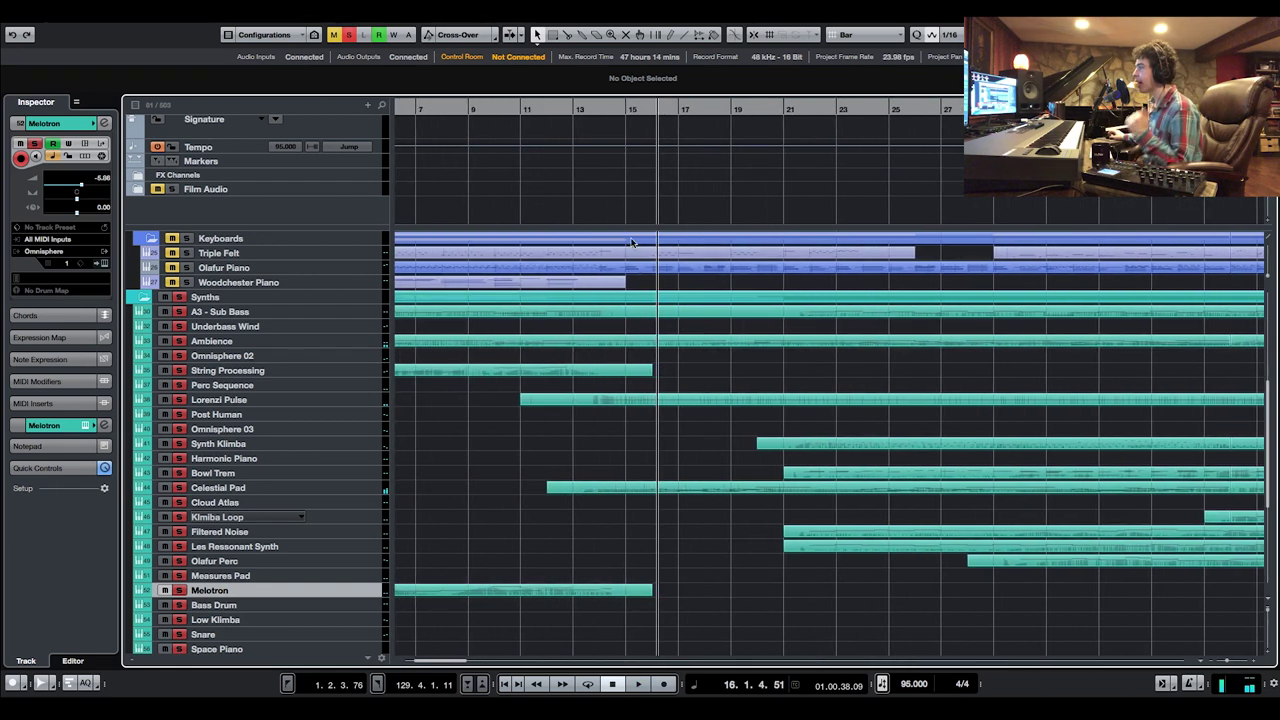
pyautogui.click(593, 110)
pyautogui.press('space')
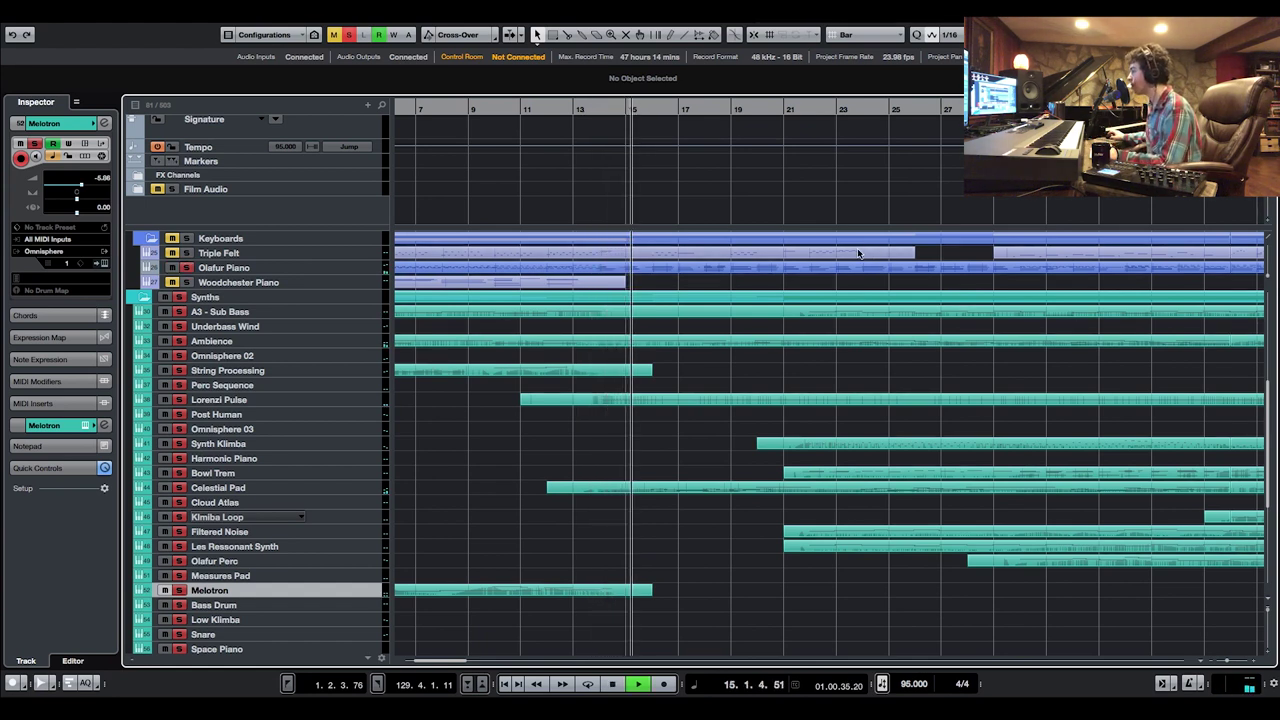
pyautogui.press('space')
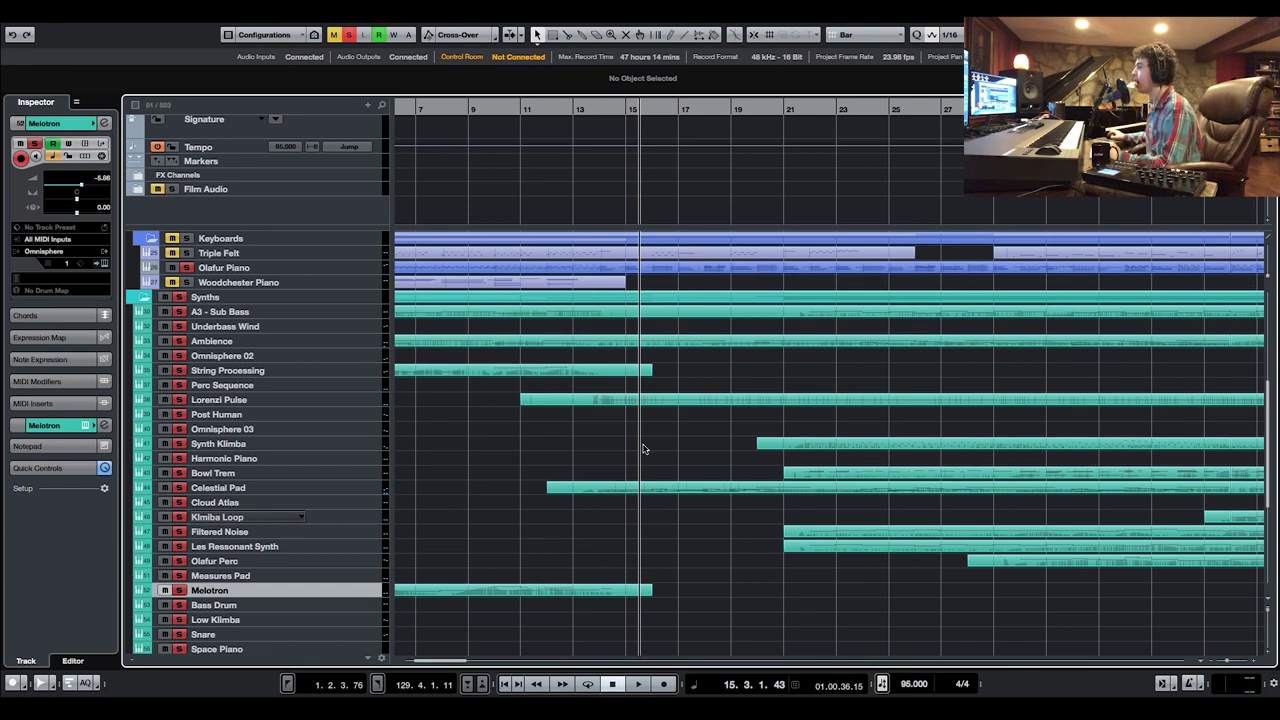
# Clear all solos, solo only the Lorenzi Pulse track, and open its Omnisphere instrument
pyautogui.click(347, 34)
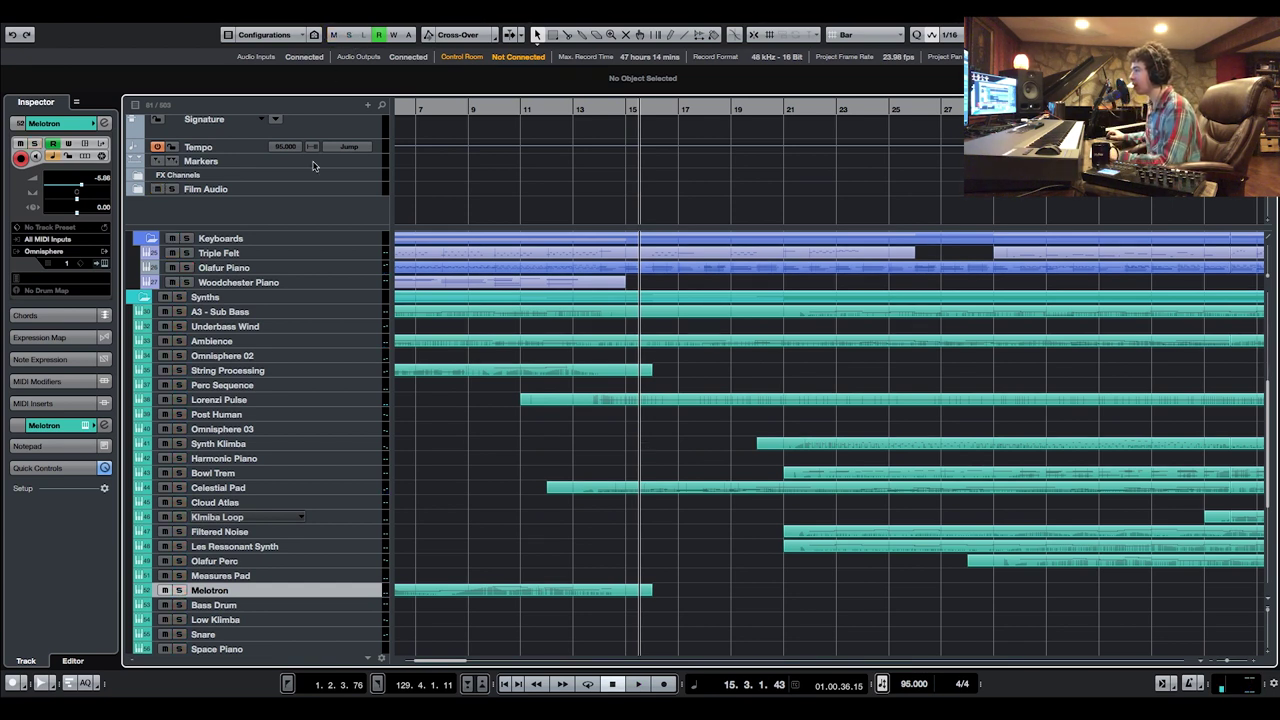
pyautogui.click(179, 398)
pyautogui.click(330, 390)
pyautogui.press('Down')
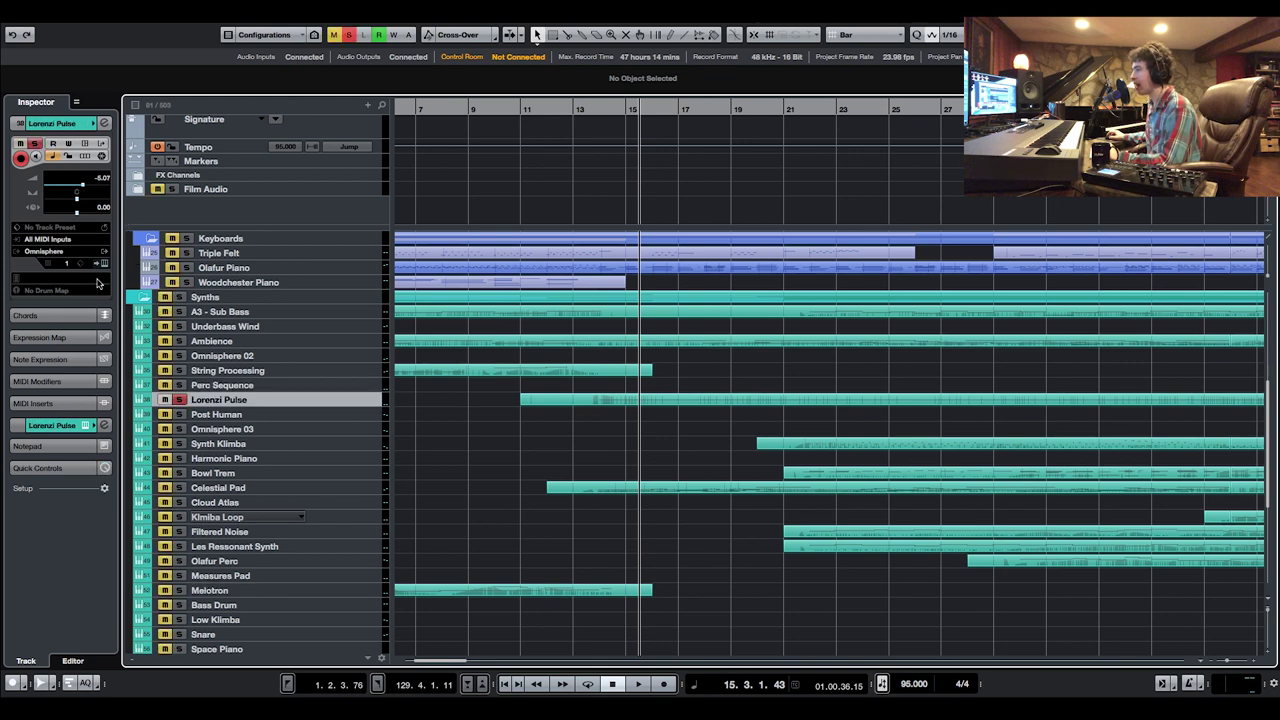
pyautogui.click(104, 262)
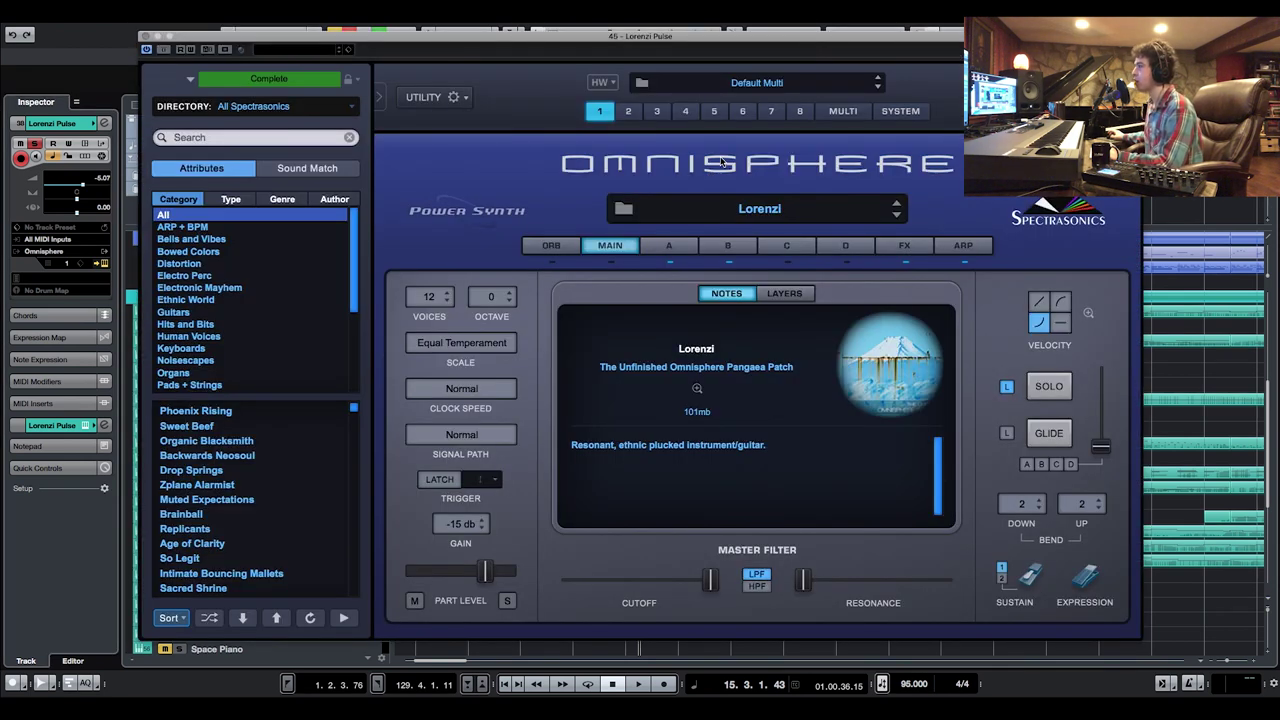
# Audition Lorenzi Pulse, close its instrument window, and add the Celestial Pad track to the solo
pyautogui.press('space')
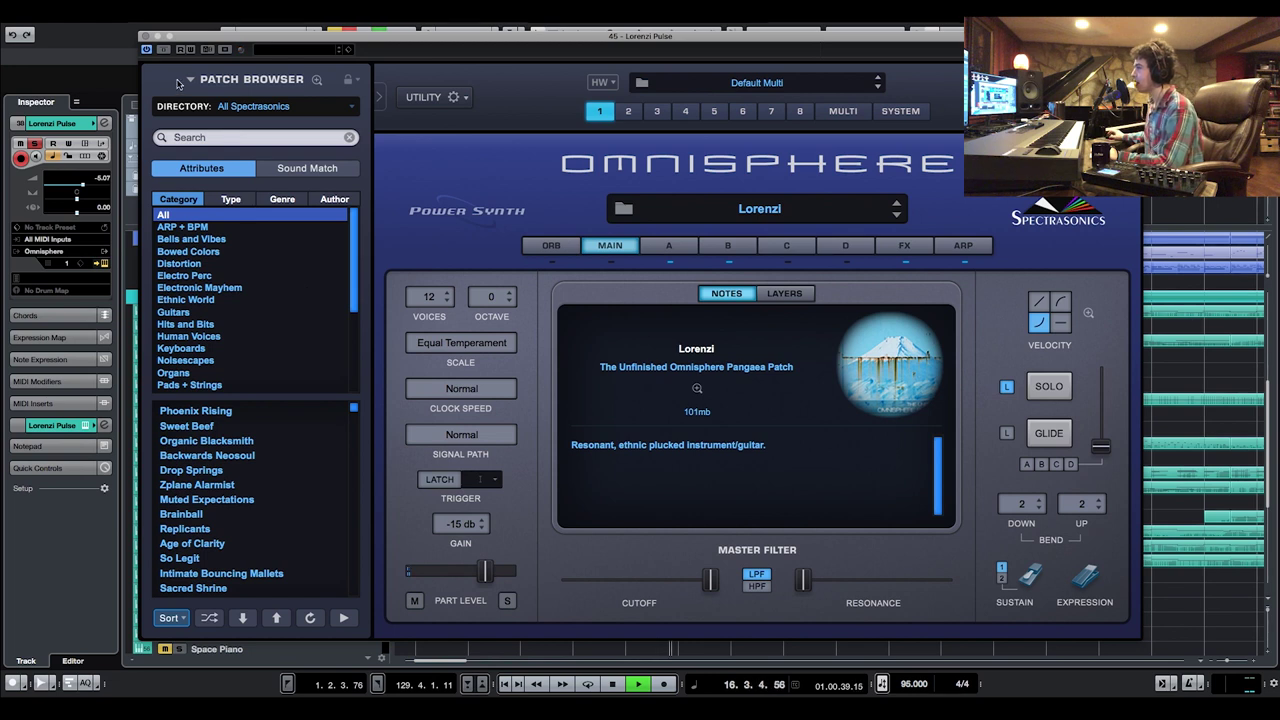
pyautogui.click(146, 36)
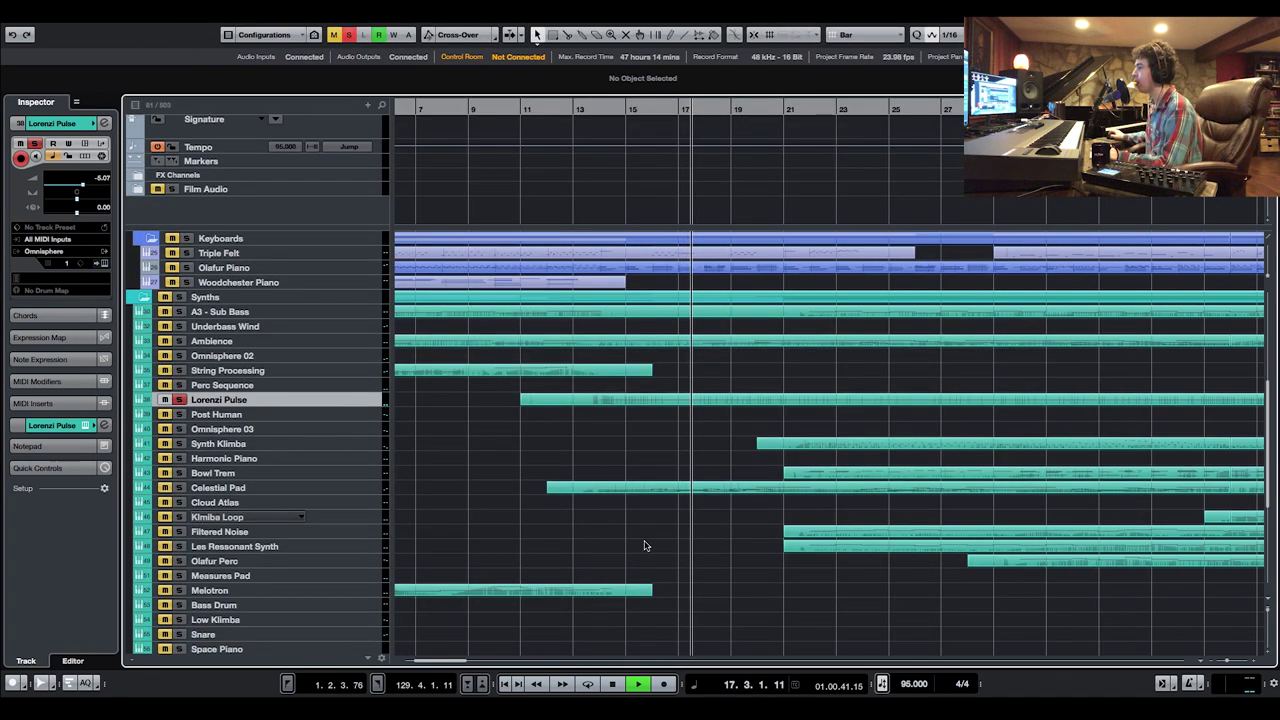
pyautogui.click(181, 488)
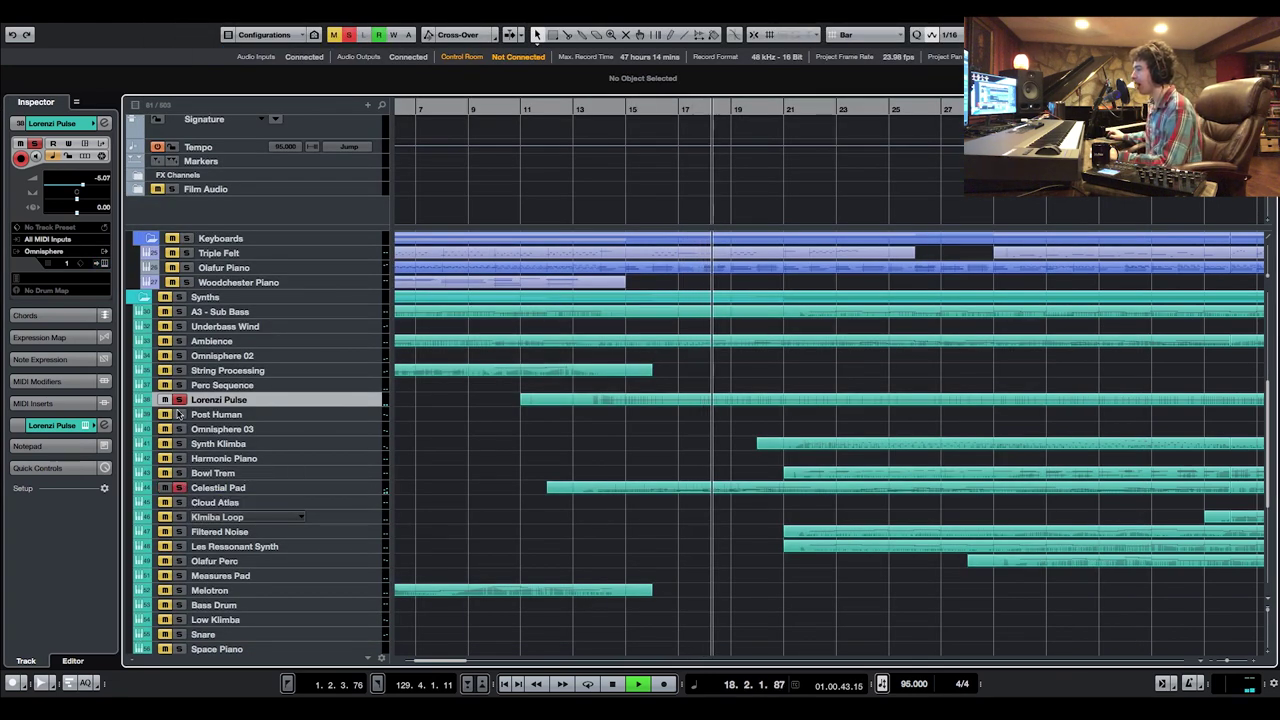
pyautogui.click(360, 491)
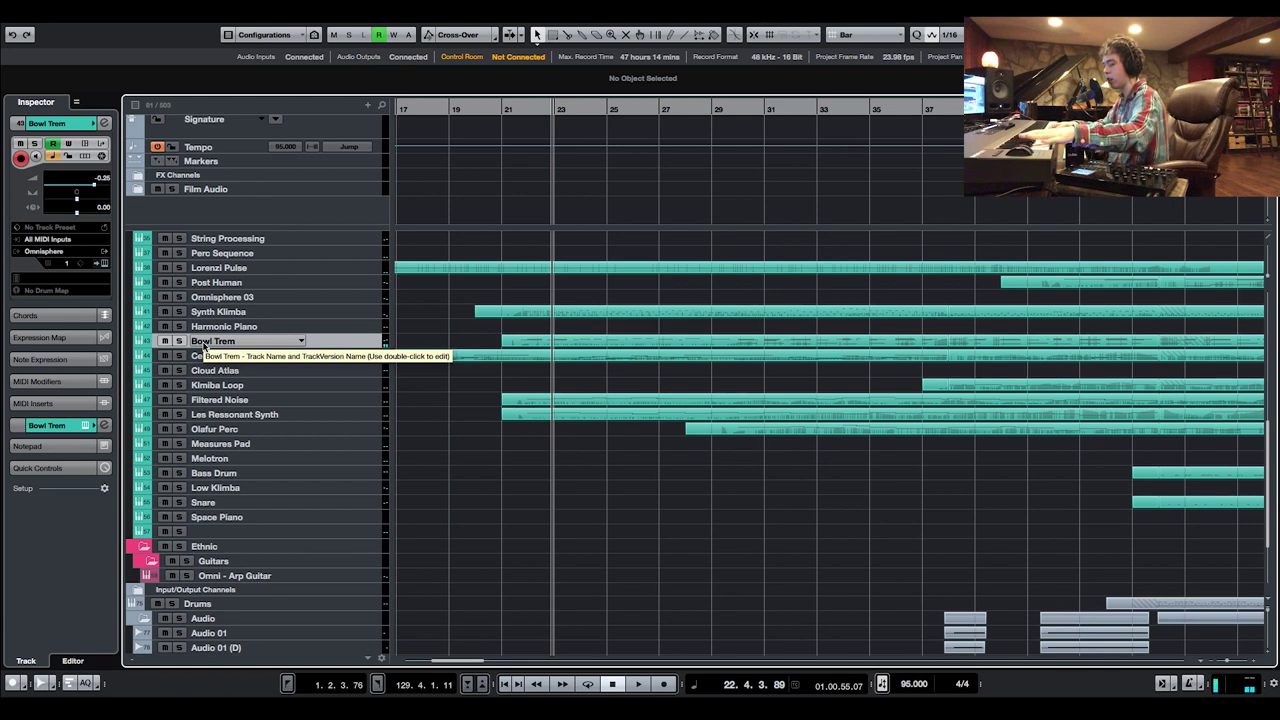
# Solo the Synth Klimba track, audition it from around bar 23, and stop playback
pyautogui.click(180, 311)
pyautogui.press('space')
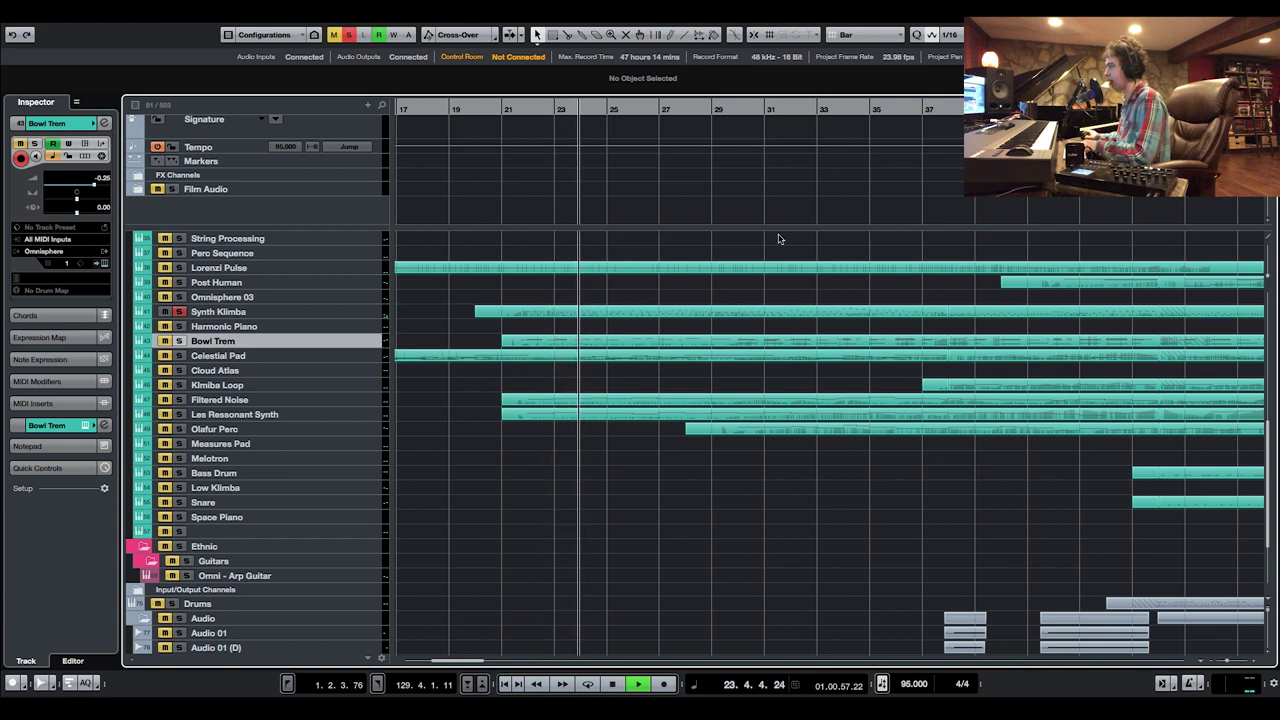
pyautogui.click(343, 310)
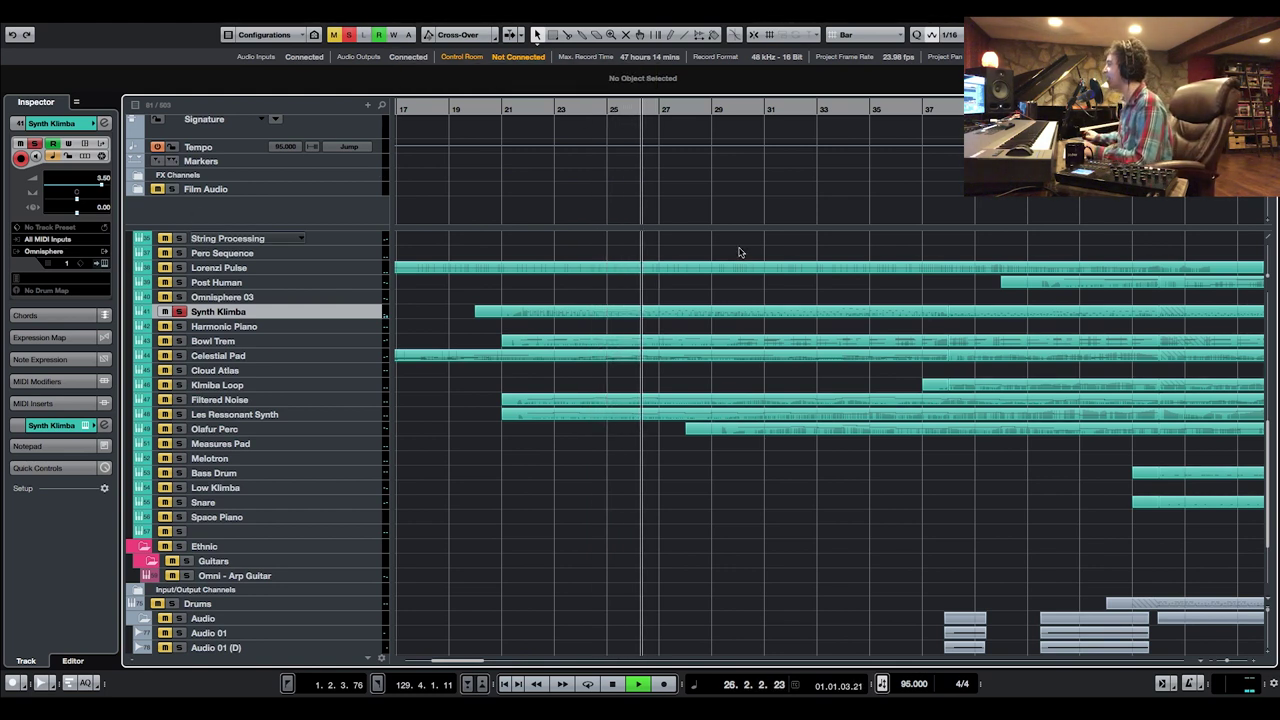
pyautogui.scroll(1, 650, 450)
pyautogui.moveTo(472, 661); pyautogui.dragTo(488, 665)
pyautogui.scroll(3, 709, 469)
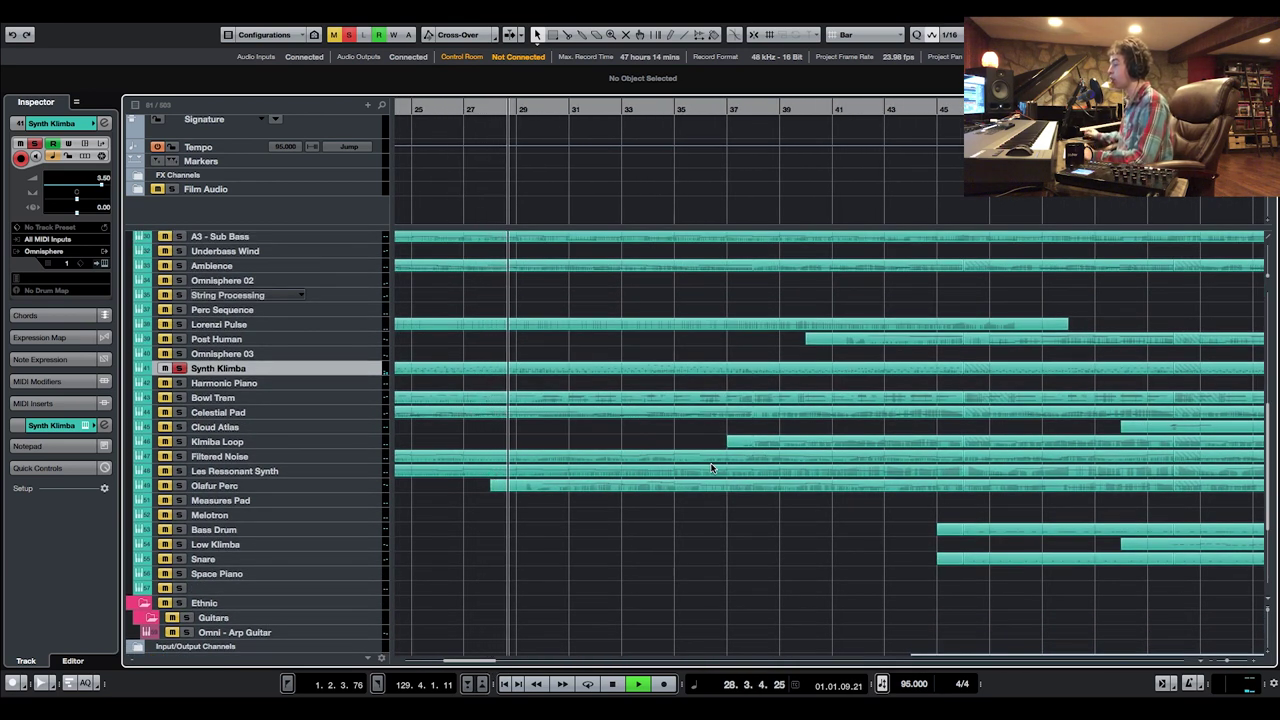
pyautogui.press('space')
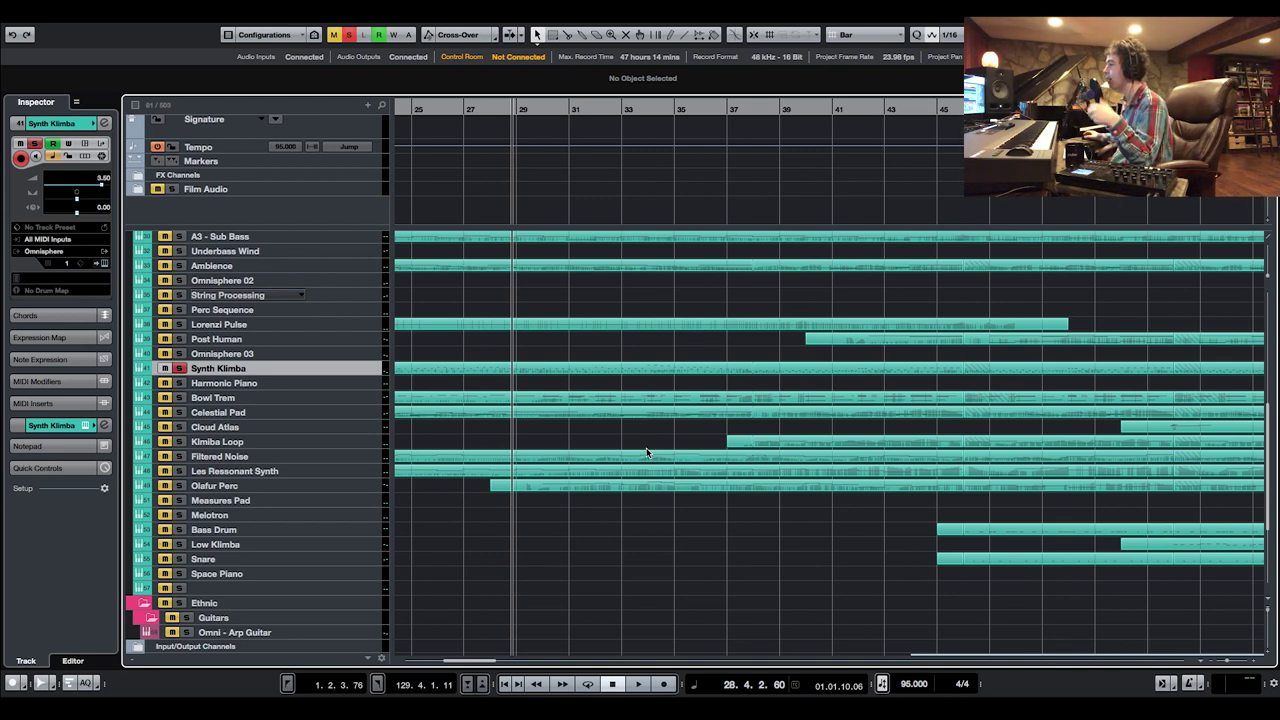
# Clear the solos, solo the Lorenzi Pulse track, and audition it briefly from around bar 29
pyautogui.click(349, 35)
pyautogui.click(178, 324)
pyautogui.press('space')
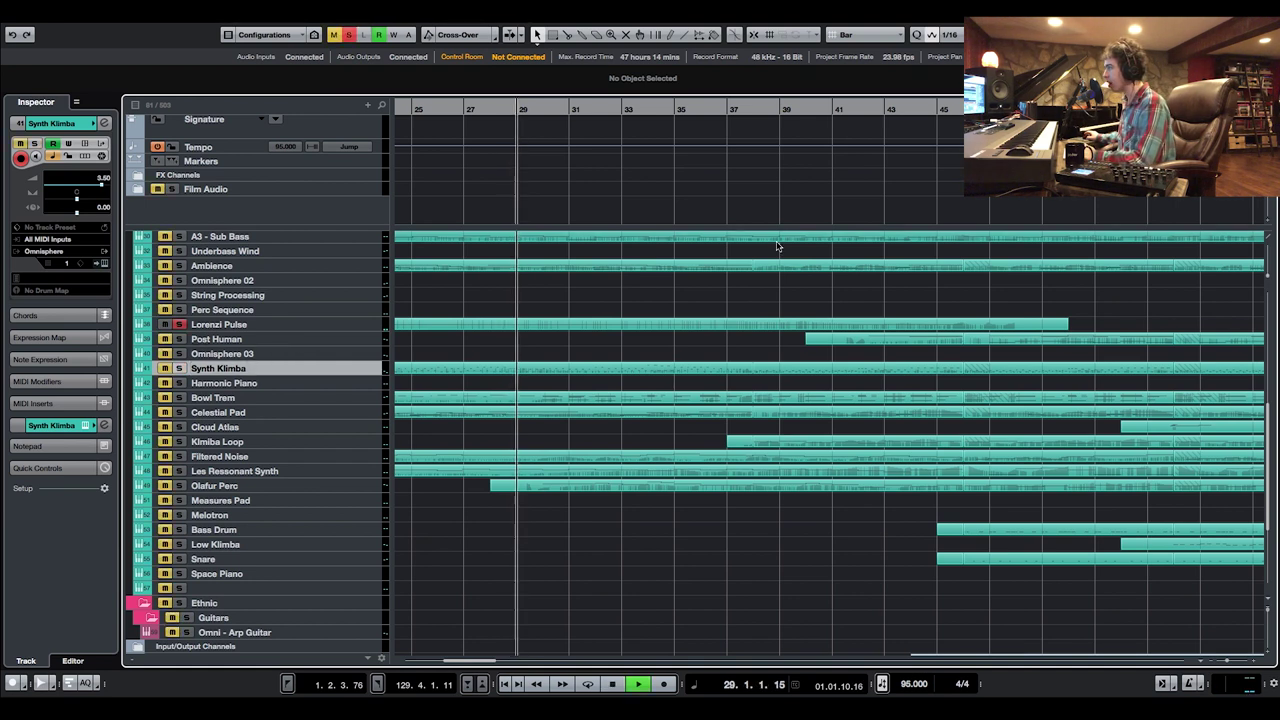
pyautogui.scroll(2, 551, 289)
pyautogui.press('space')
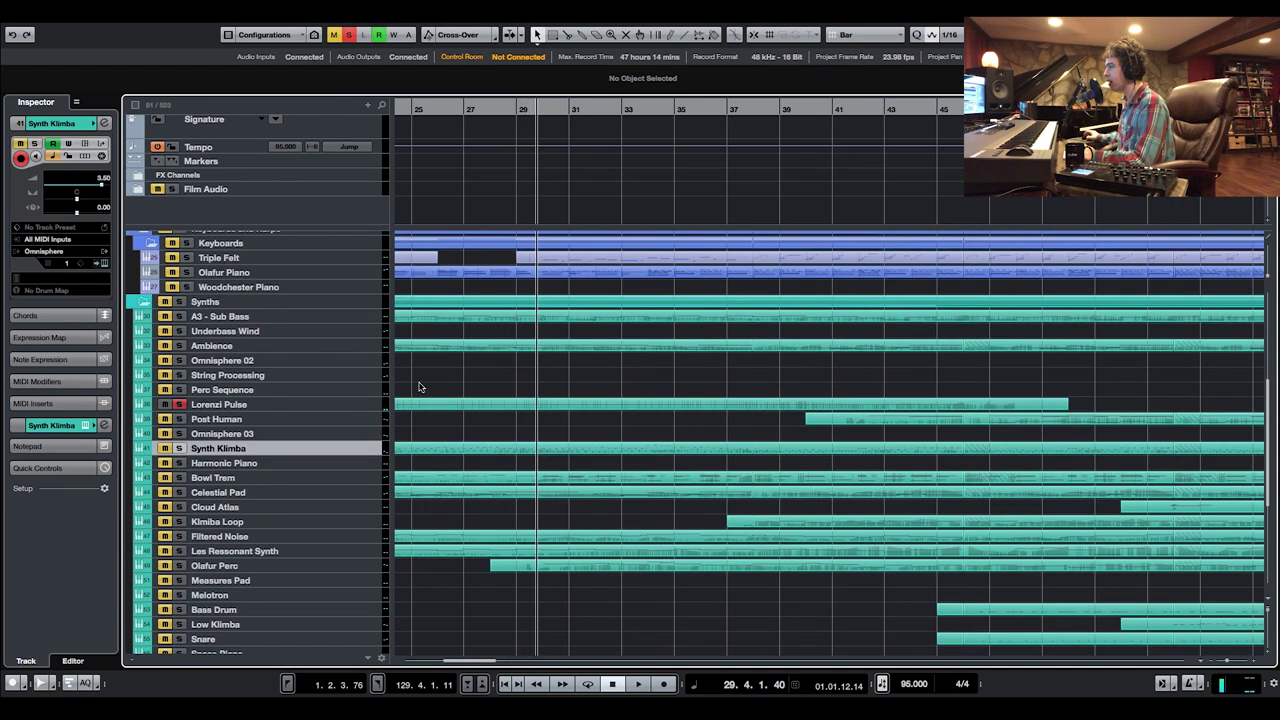
# Switch the solo from Lorenzi Pulse to Kimiba Loop and audition it from around bar 37
pyautogui.click(181, 404)
pyautogui.scroll(-3, 724, 531)
pyautogui.moveTo(444, 661); pyautogui.dragTo(474, 667)
pyautogui.click(180, 447)
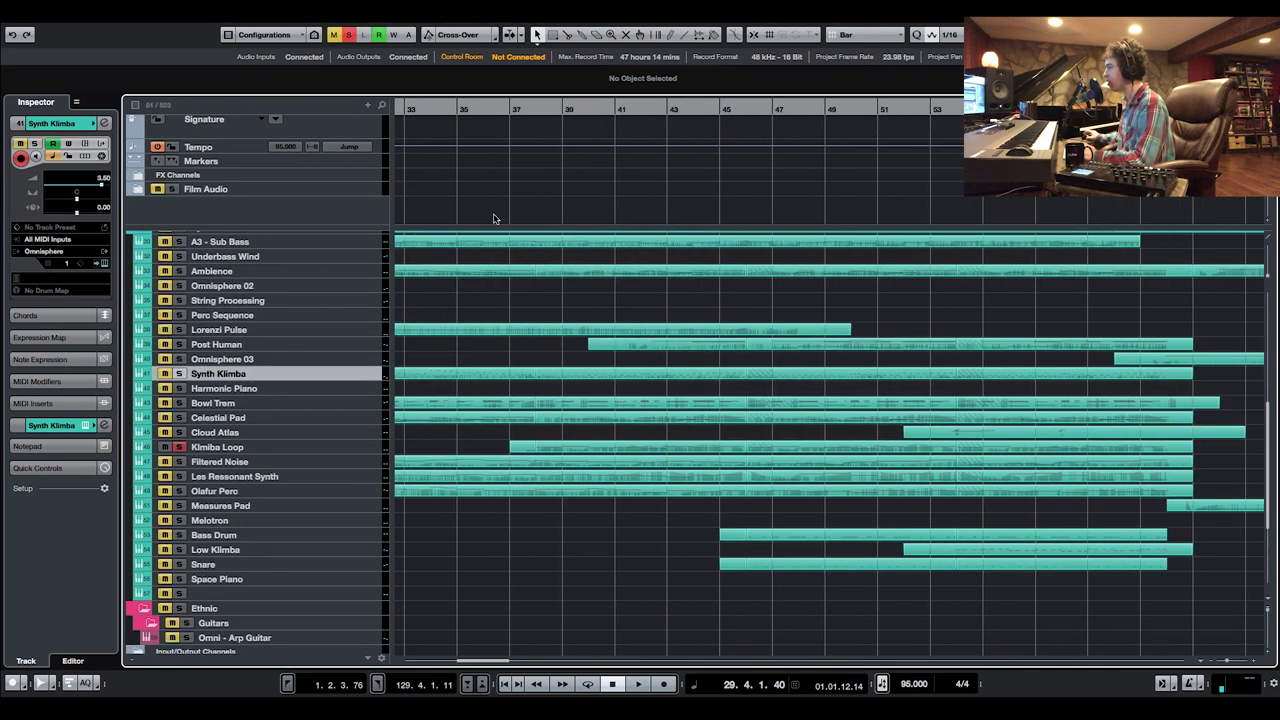
pyautogui.click(552, 103)
pyautogui.press('space')
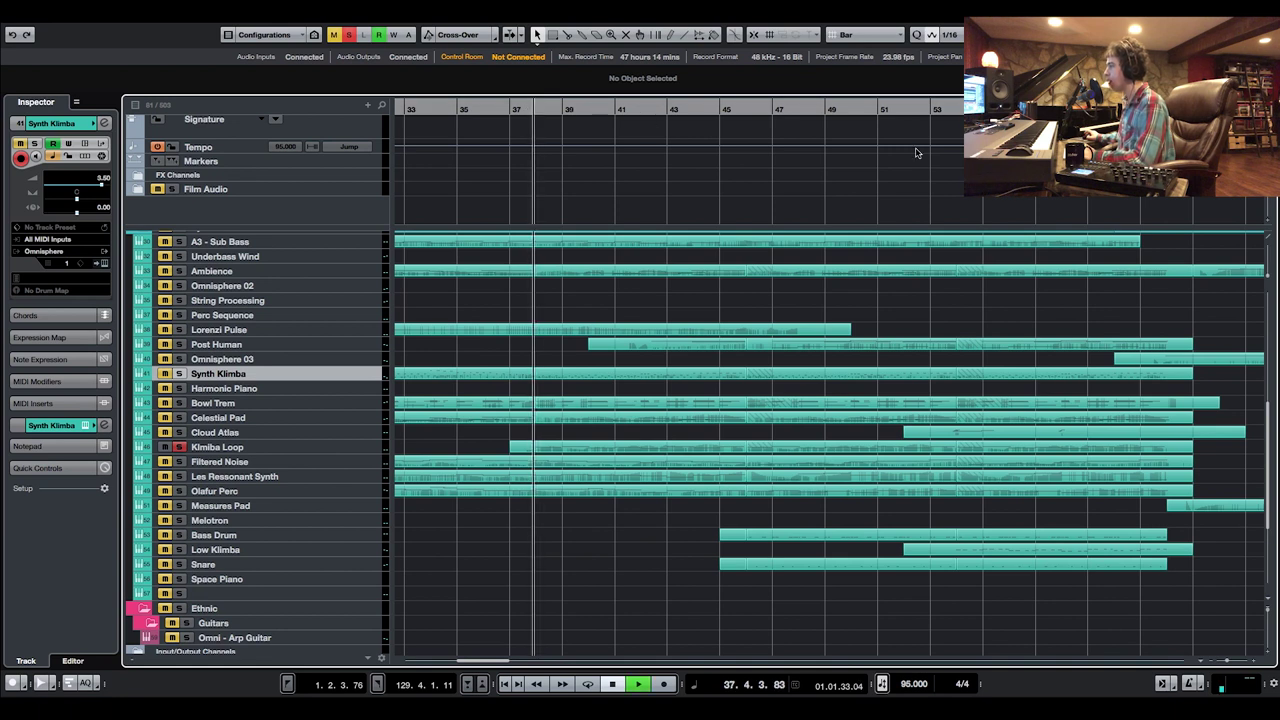
# Show the Kimiba Loop track's Omnisphere instrument, stop playback, and close the instrument window
pyautogui.click(299, 447)
pyautogui.press('space')
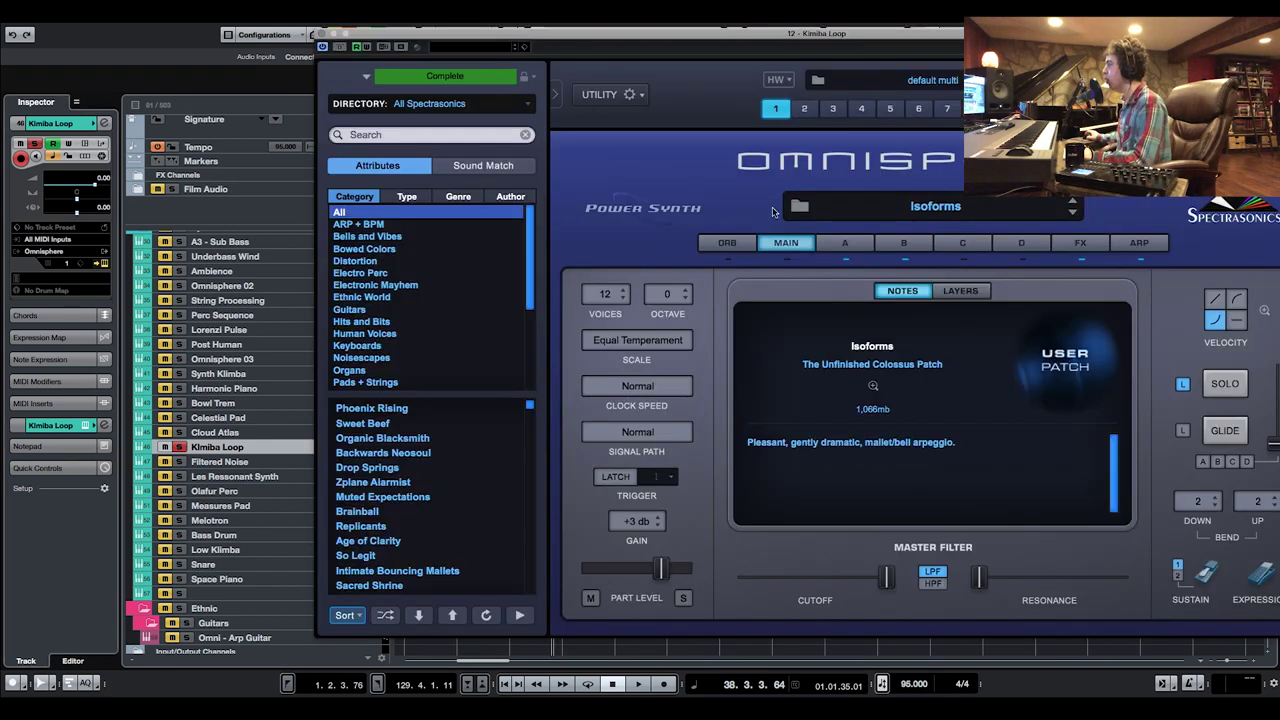
pyautogui.click(320, 34)
# With Post Human soloed, open its Kontakt instrument, turn Path on and back off, and close the window
pyautogui.press('space')
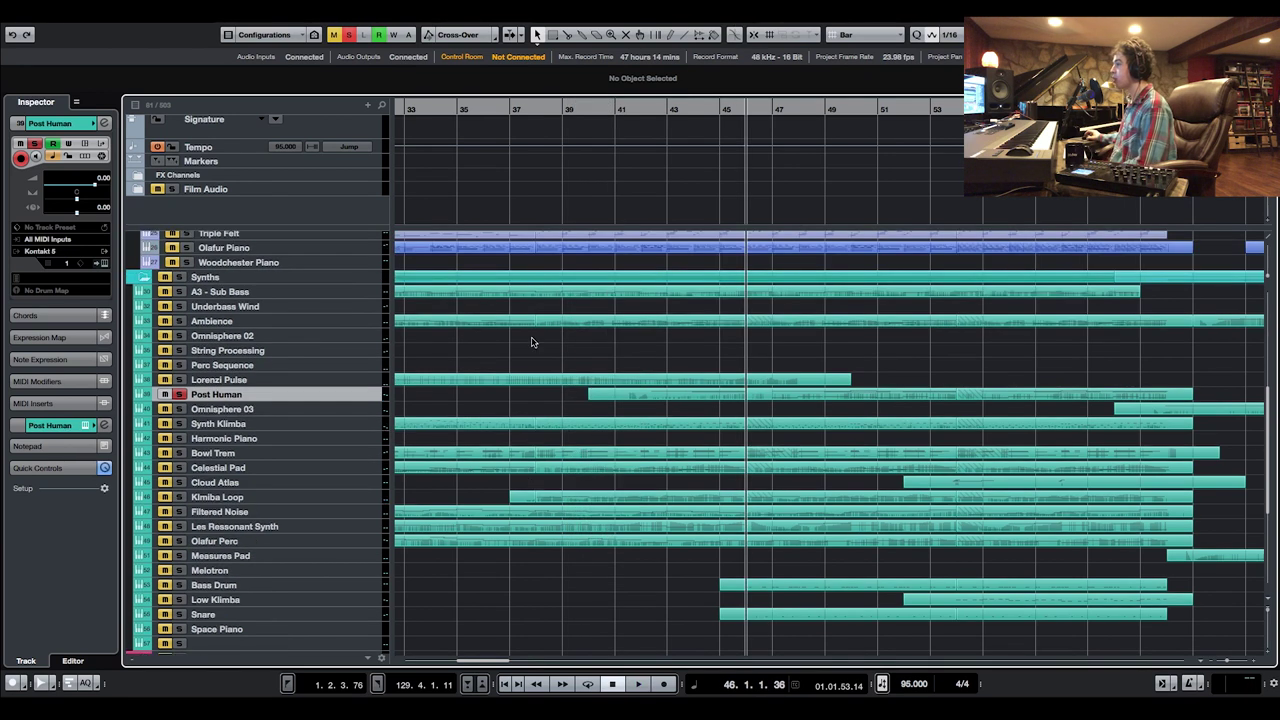
pyautogui.click(104, 264)
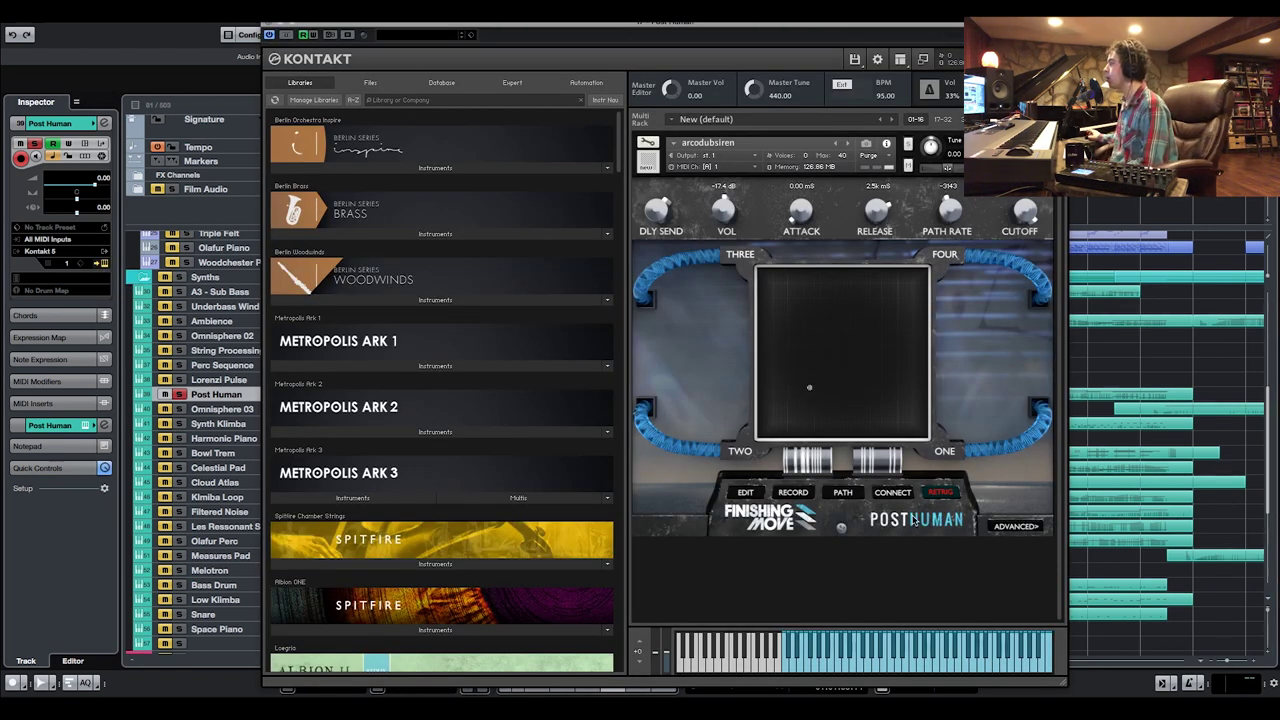
pyautogui.click(841, 492)
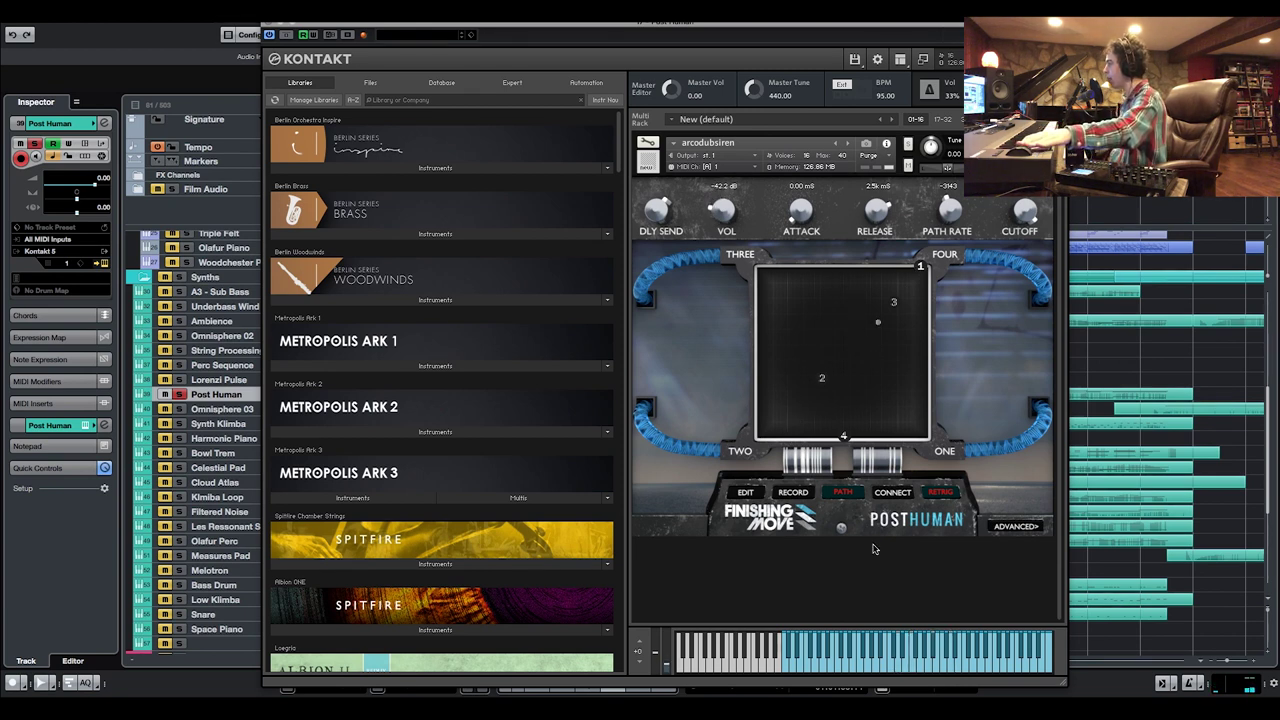
pyautogui.click(842, 493)
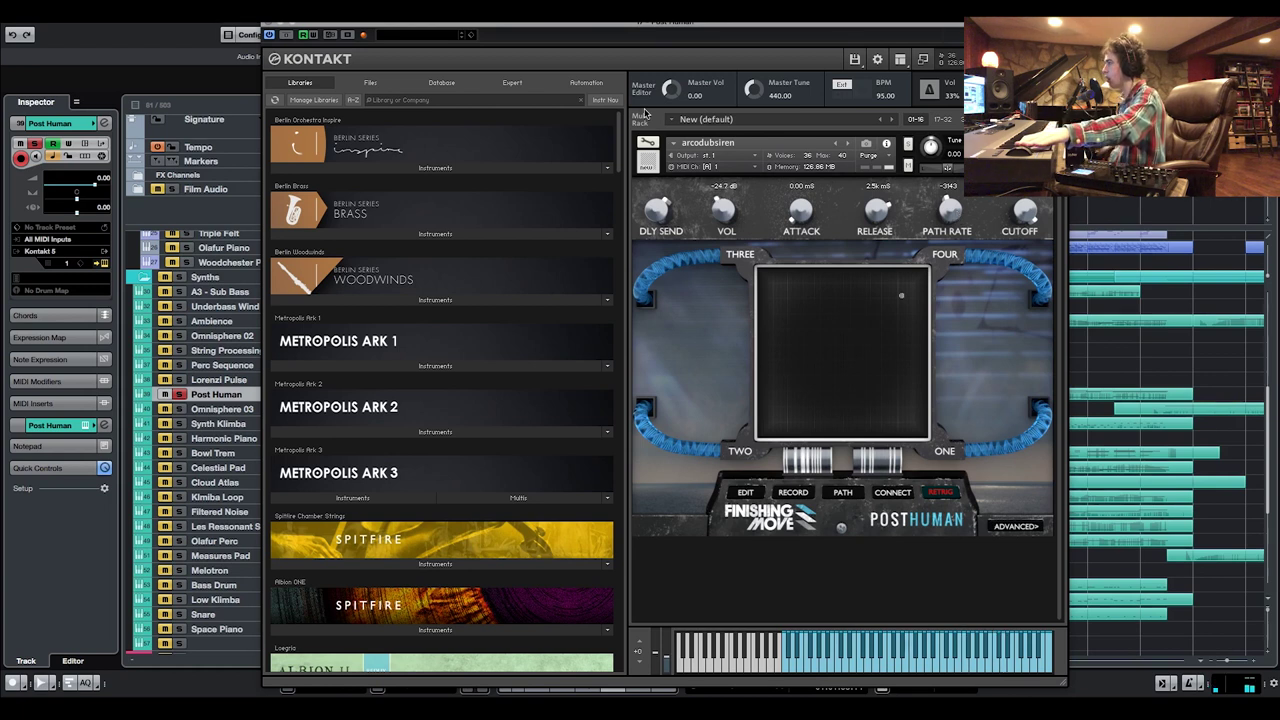
pyautogui.press('Escape')
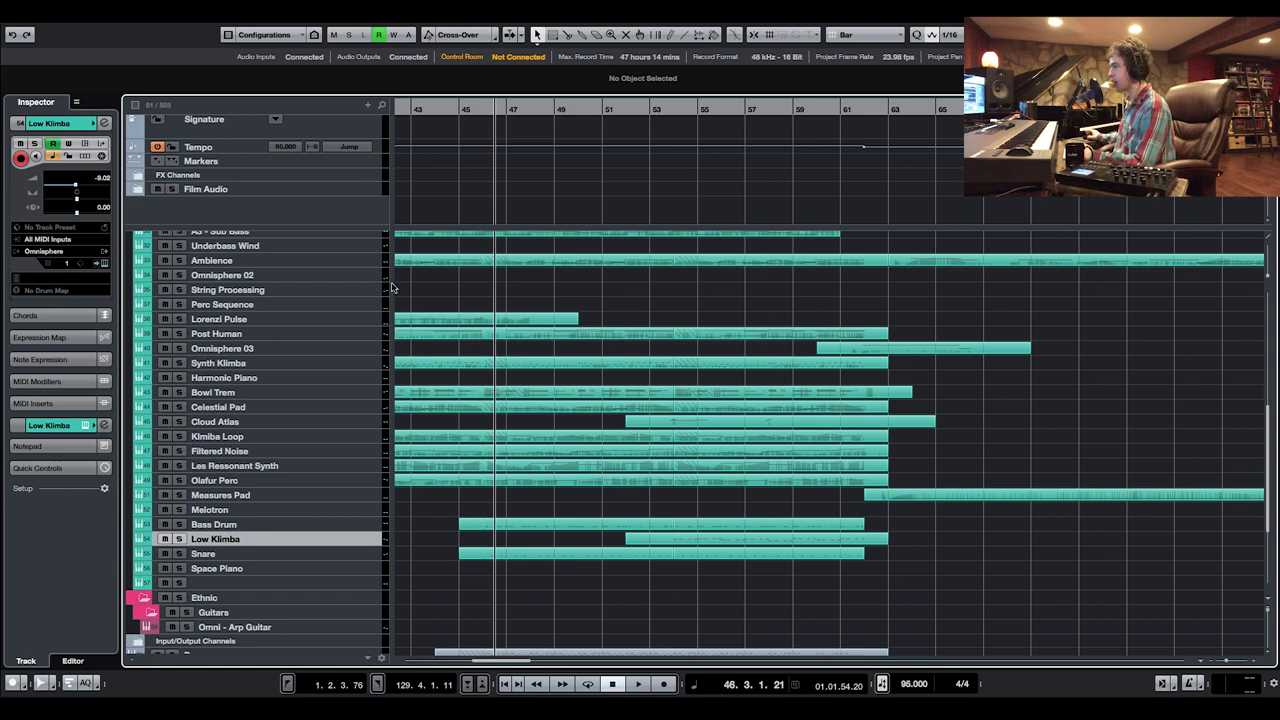
# Solo the Cloud Atlas track and audition it from around bar 54
pyautogui.click(179, 421)
pyautogui.click(666, 108)
pyautogui.press('space')
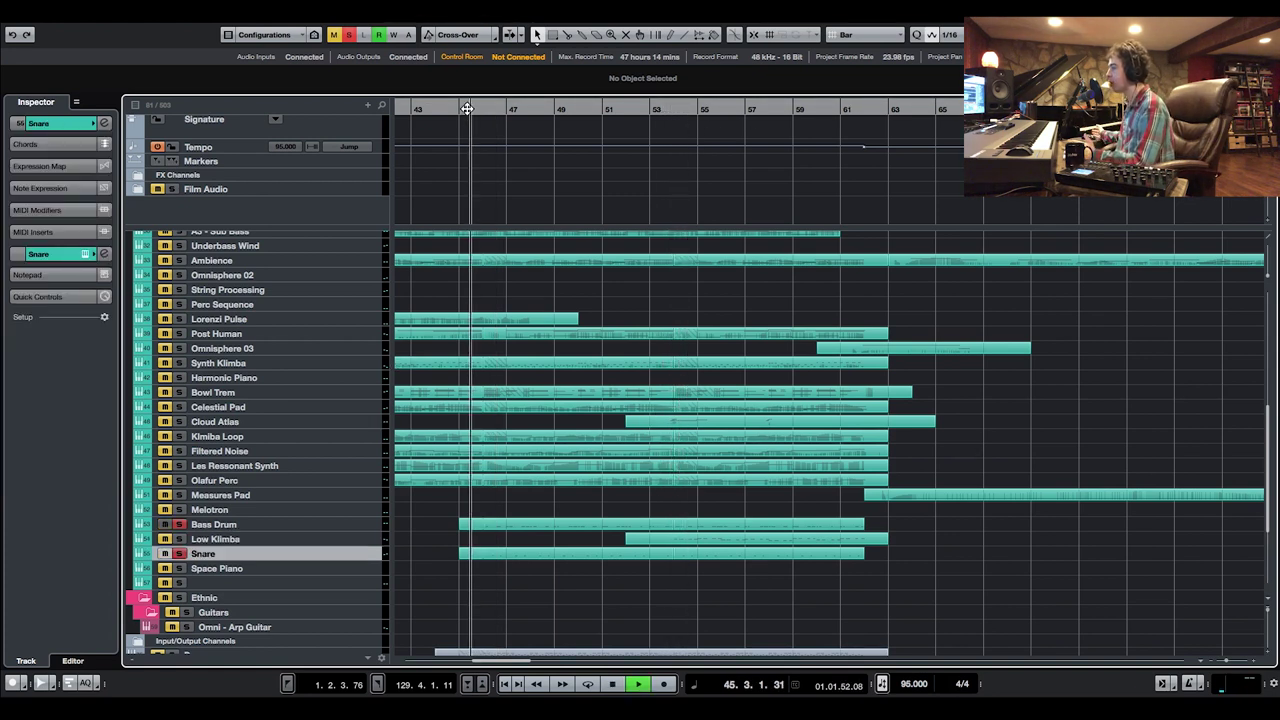
# Stop playback, show the Bass Drum track's Omnisphere instrument, and close its window
pyautogui.press('space')
pyautogui.click(355, 522)
pyautogui.click(58, 121)
pyautogui.click(104, 264)
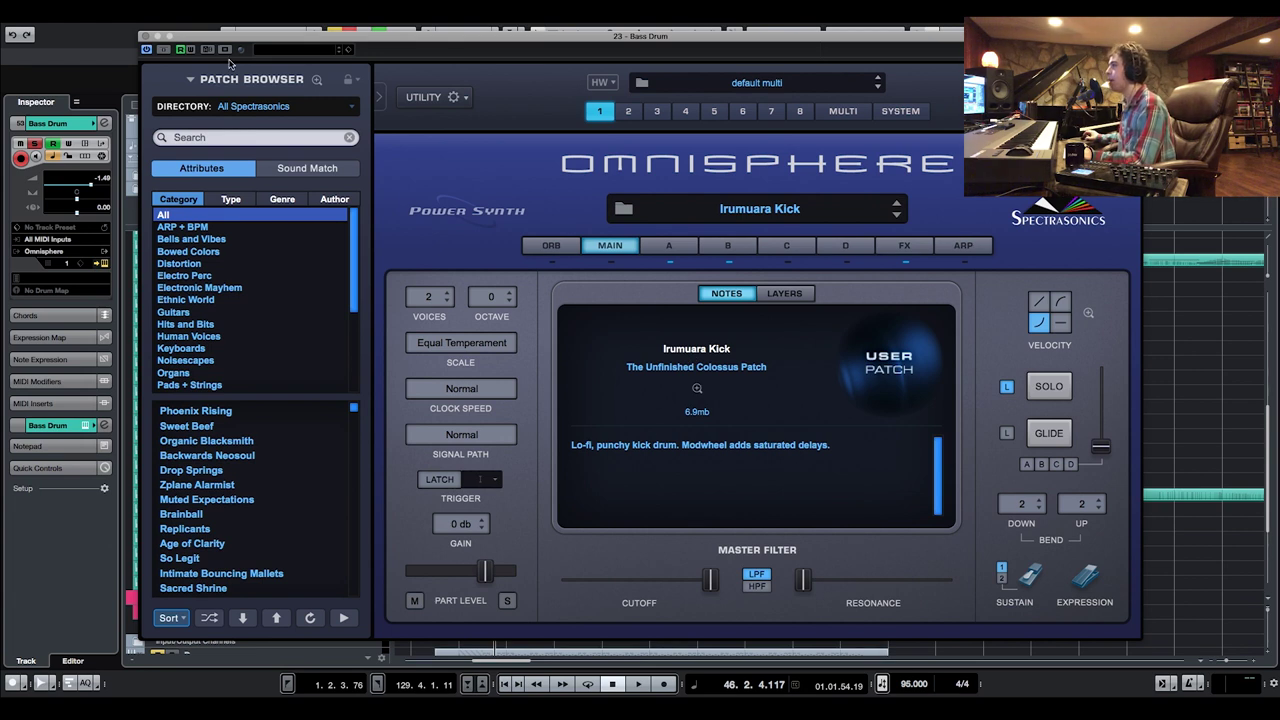
pyautogui.click(142, 37)
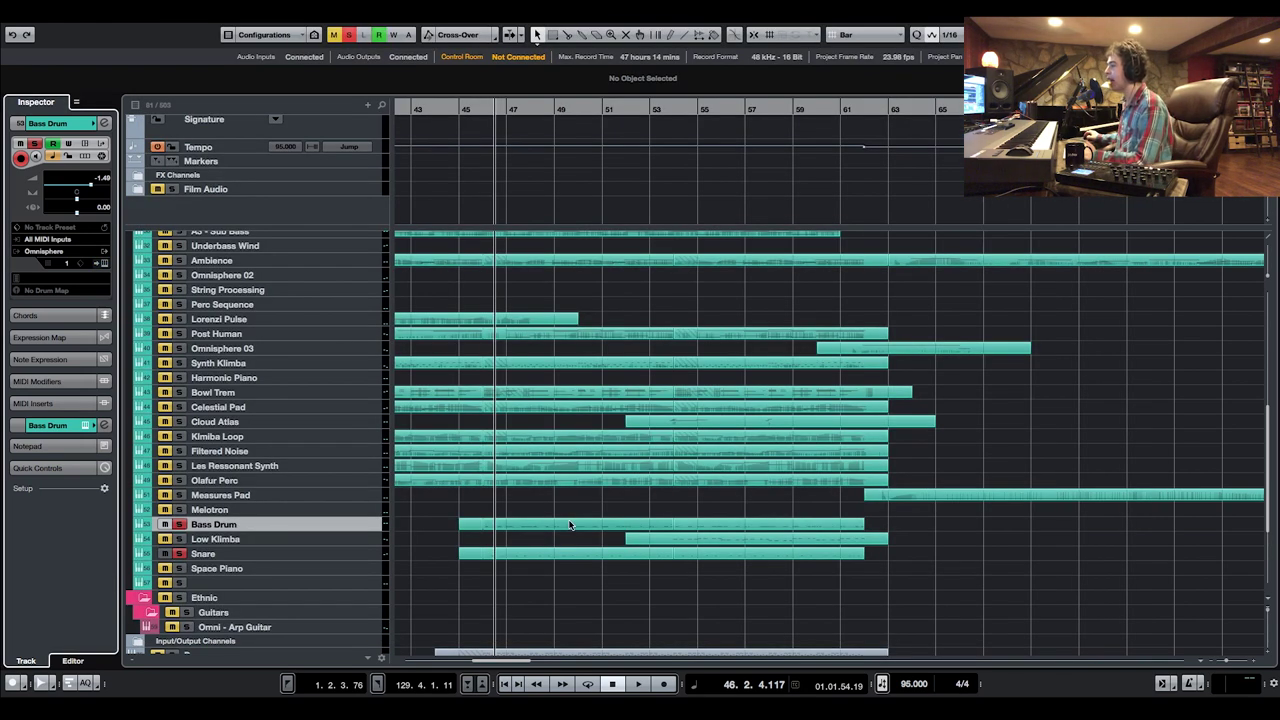
# Select the Snare track, show its Omnisphere instrument, and close the instrument window
pyautogui.click(332, 554)
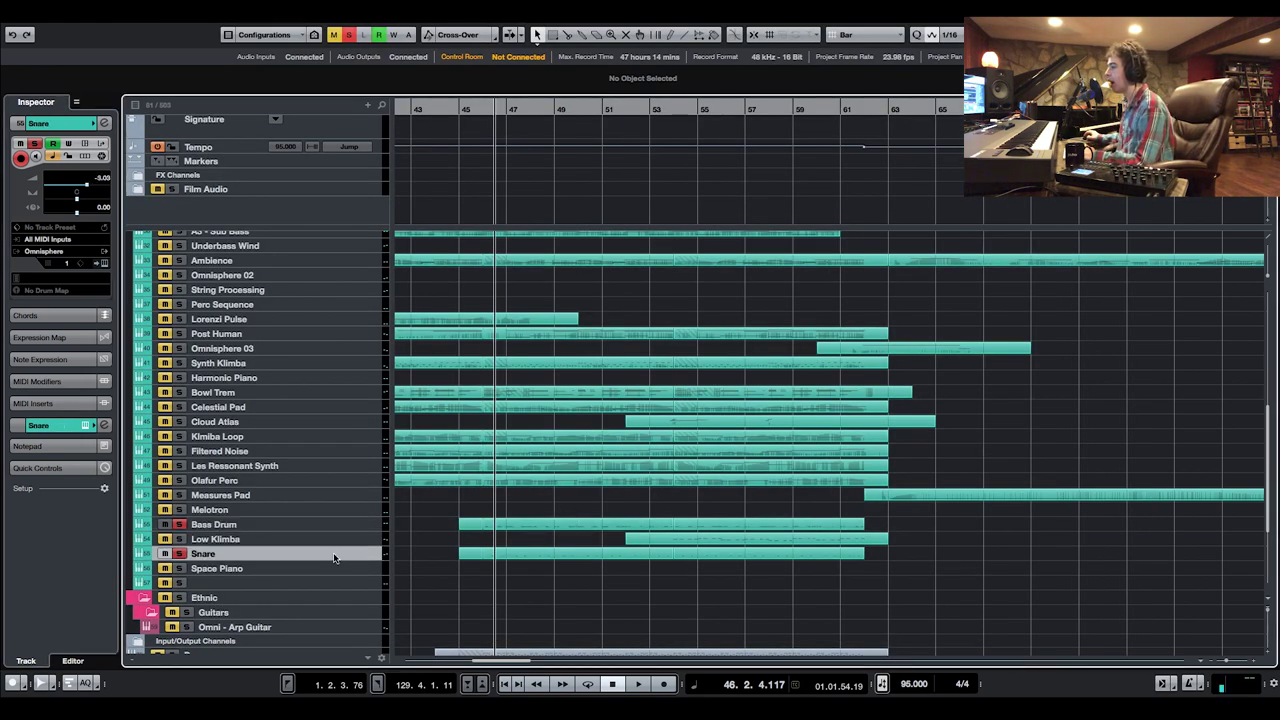
pyautogui.click(100, 260)
pyautogui.click(104, 262)
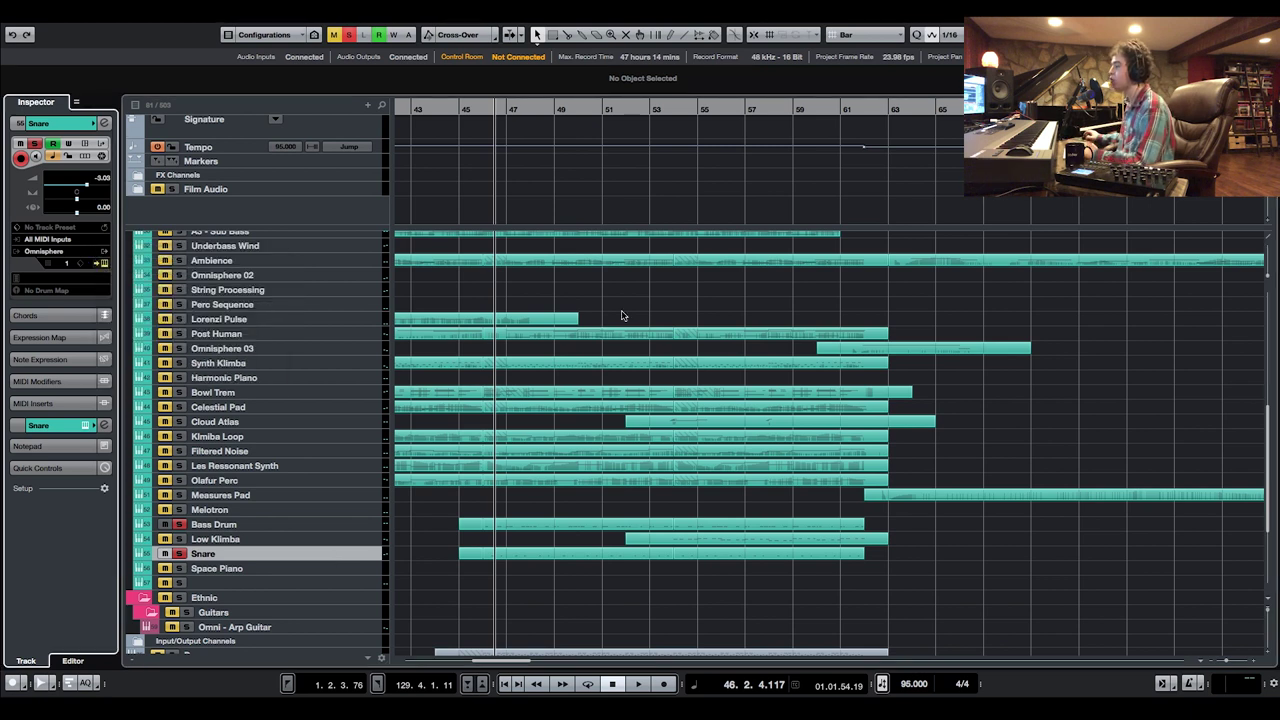
pyautogui.hotkey('ctrl', 'e')
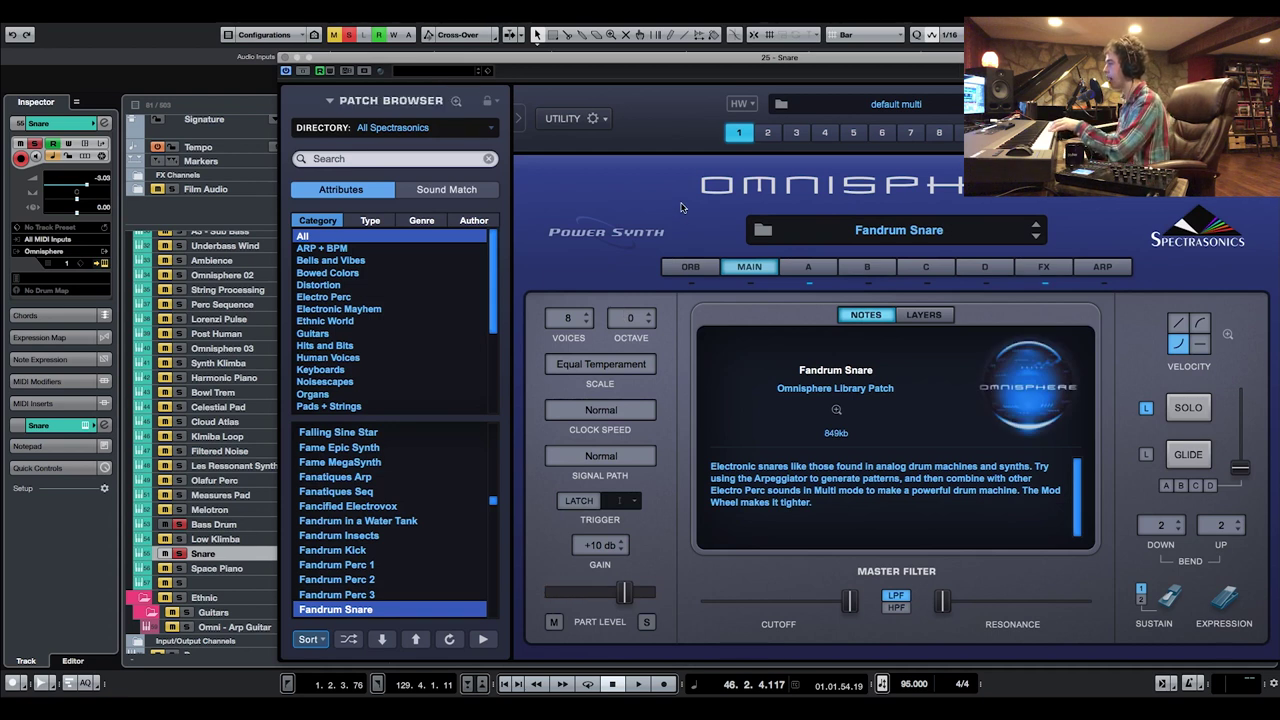
pyautogui.hotkey('ctrl', 'e')
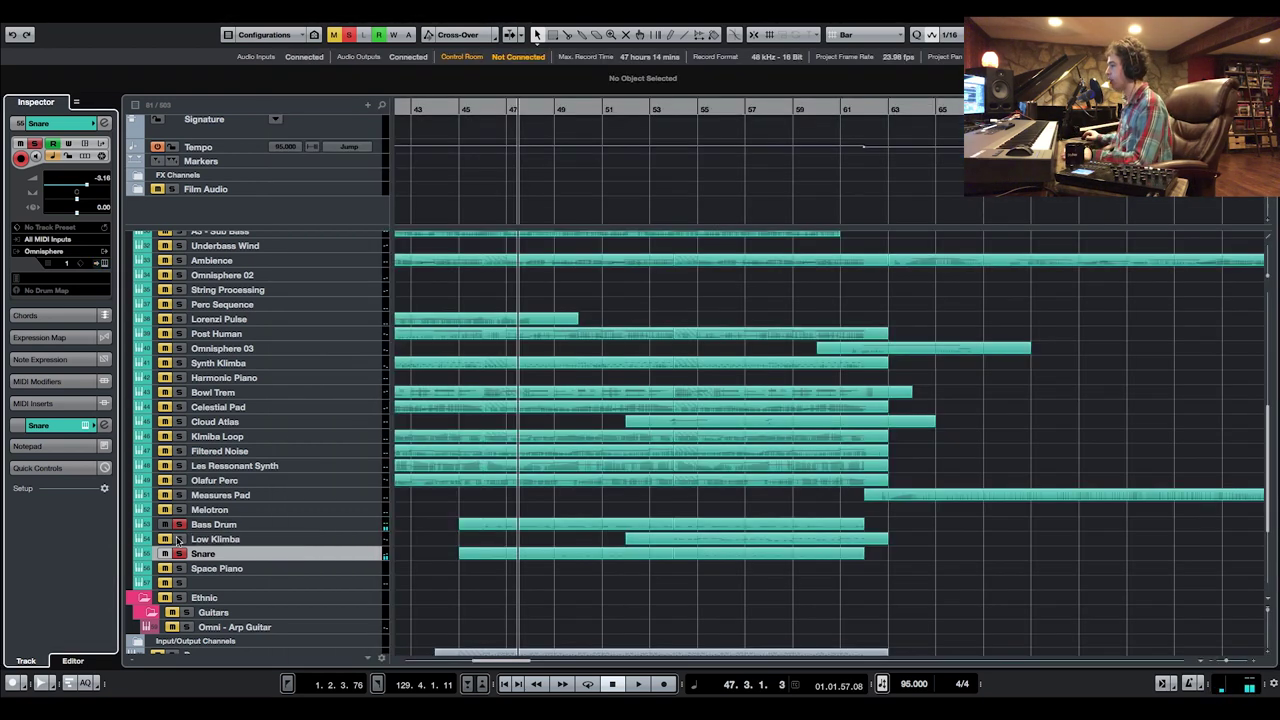
# Audition Bass Drum, Low Klimba and Snare together in solo from around bar 54, stop playback, and clear all solos
pyautogui.click(670, 108)
pyautogui.press('space')
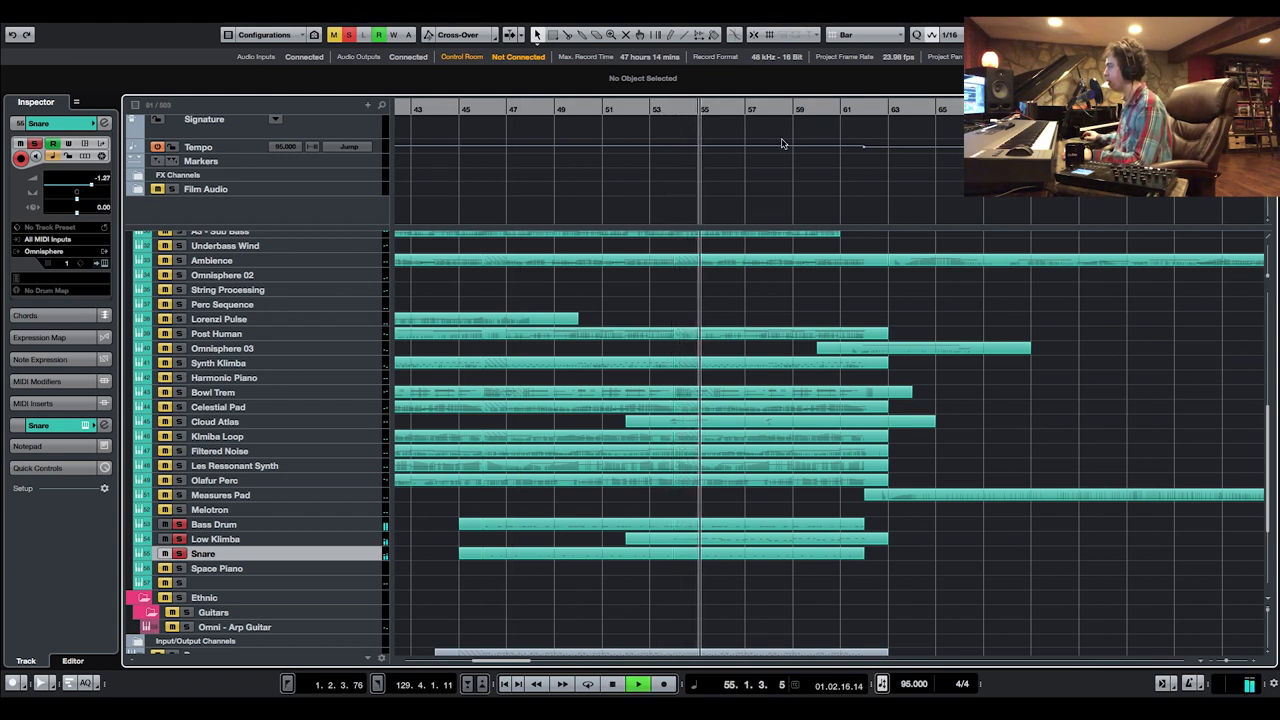
pyautogui.hscroll(-3, 752, 640)
pyautogui.scroll(-3, 752, 640)
pyautogui.moveTo(503, 660); pyautogui.dragTo(525, 664)
pyautogui.scroll(4, 633, 563)
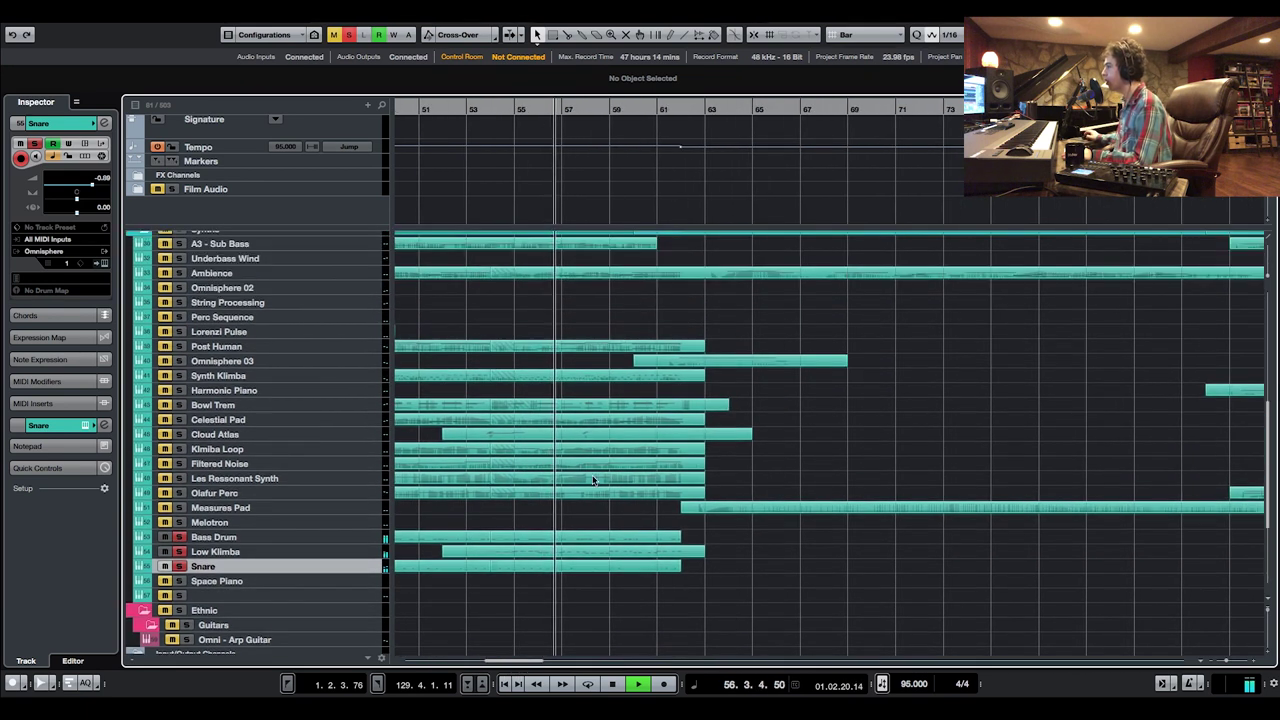
pyautogui.press('space')
pyautogui.click(350, 36)
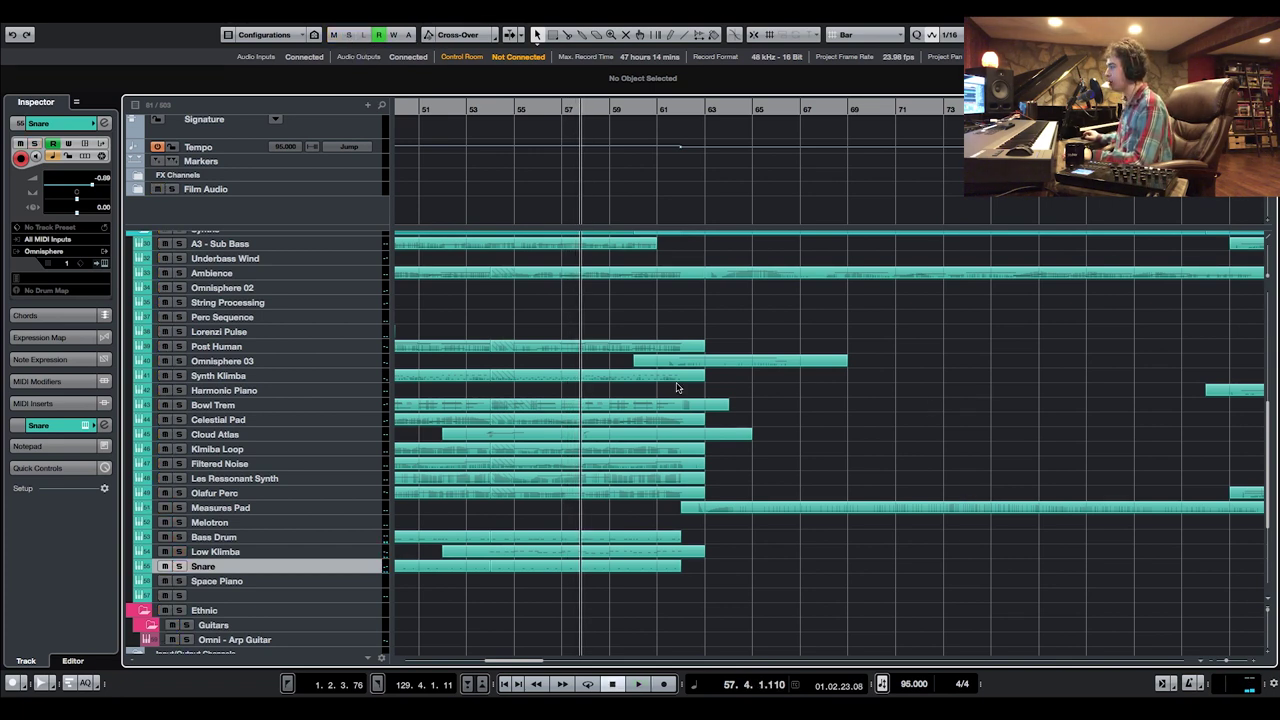
# Solo the Omnisphere 03 track and audition it from around bar 63
pyautogui.click(179, 360)
pyautogui.click(720, 106)
pyautogui.press('space')
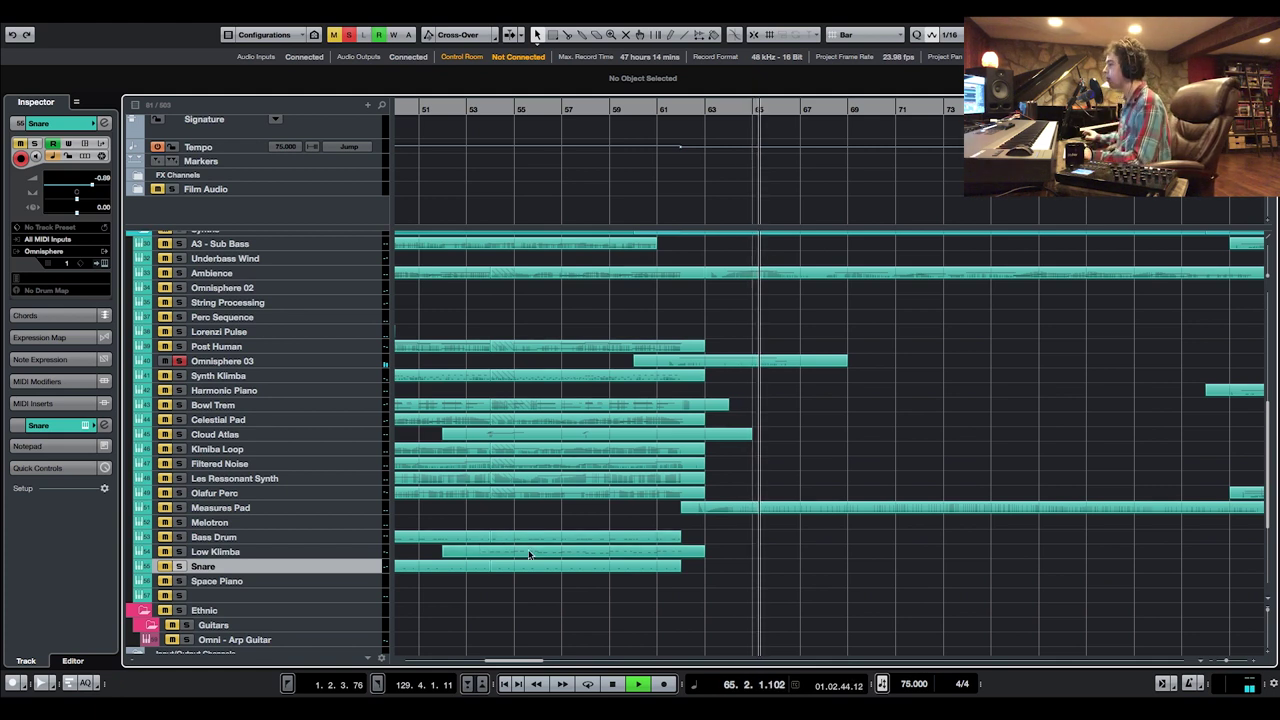
# Solo Measures Pad and Olafur Piano, audition them from around bar 66, stop playback, and select the Olafur Piano track
pyautogui.hscroll(6, 400, 520)
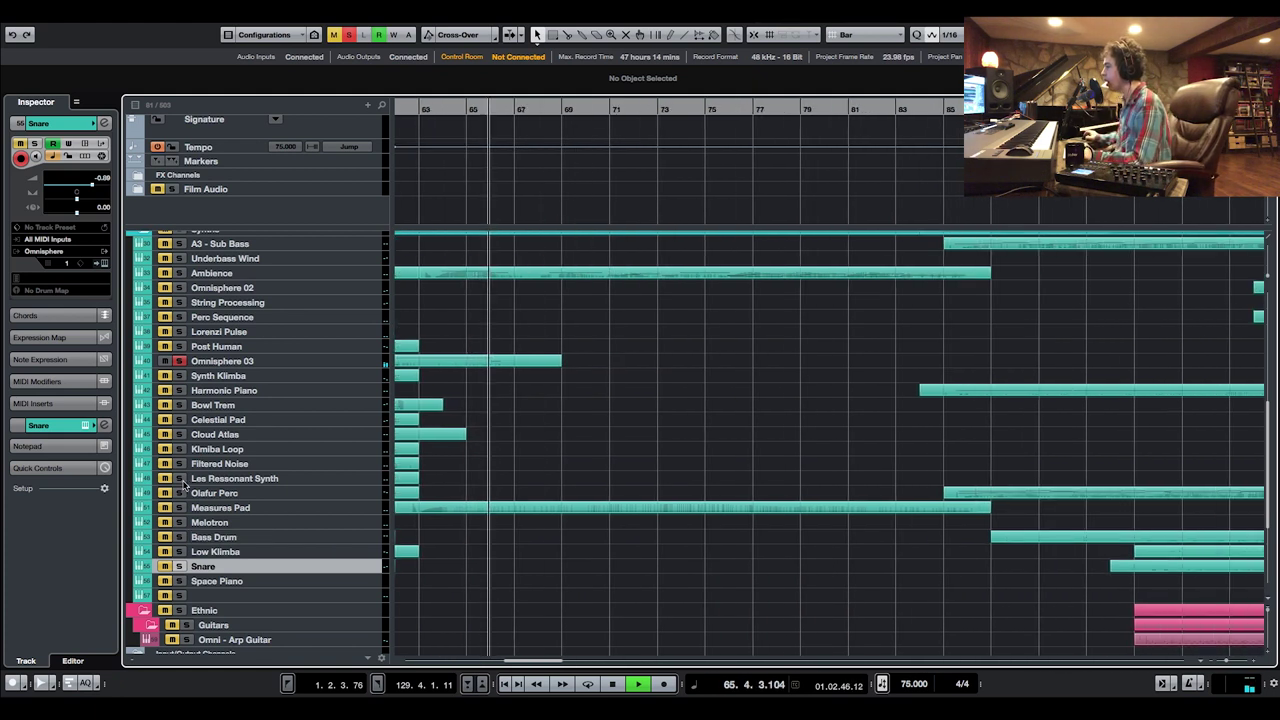
pyautogui.click(215, 507)
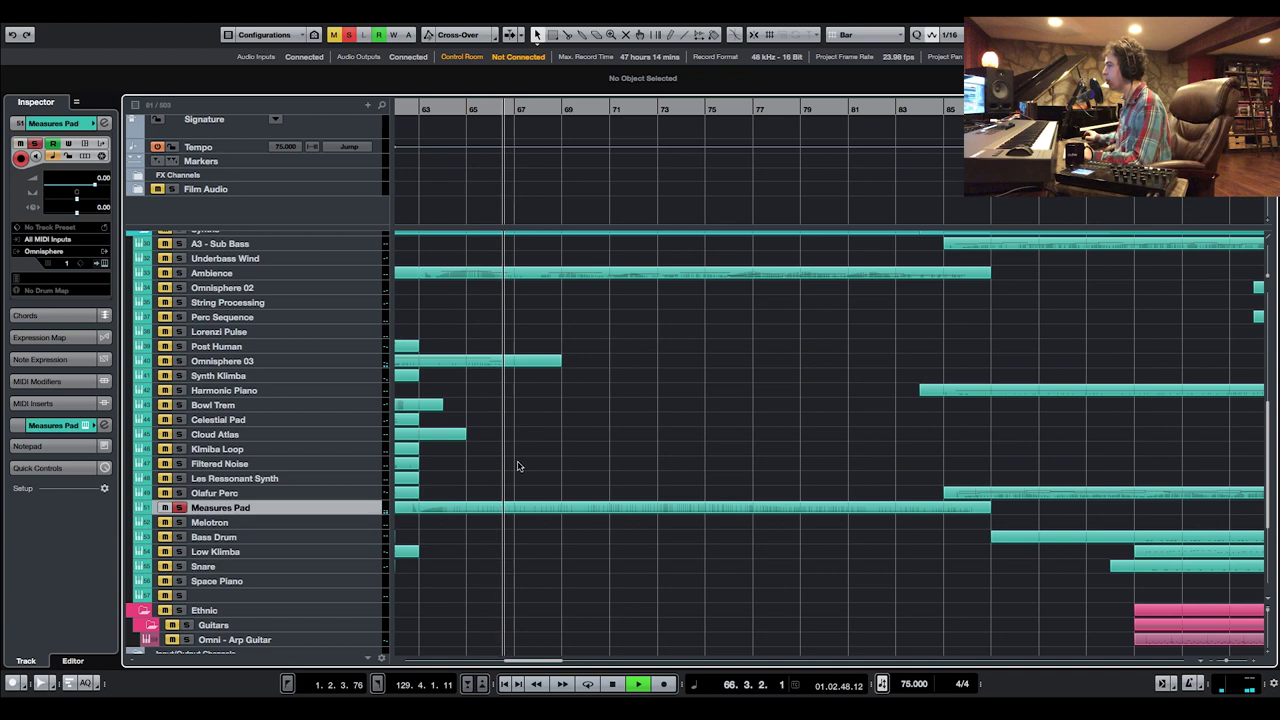
pyautogui.scroll(5, 518, 466)
pyautogui.click(186, 355)
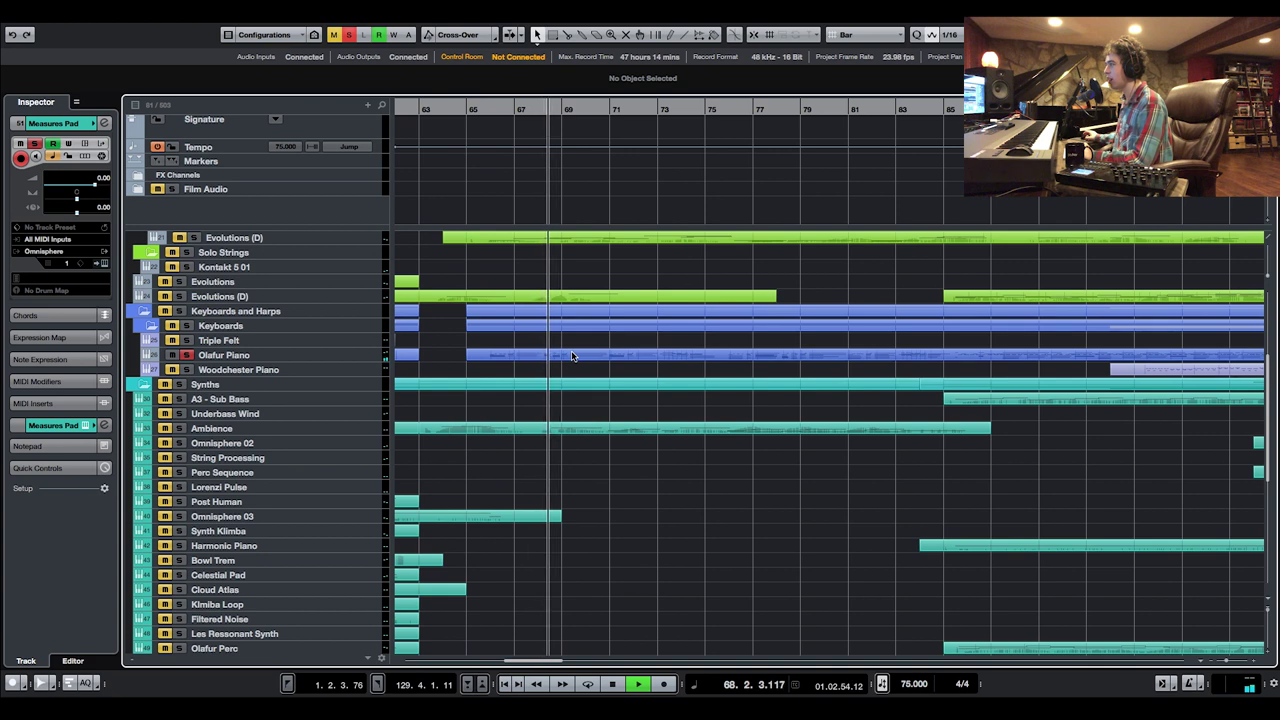
pyautogui.scroll(-1, 360, 357)
pyautogui.click(342, 317)
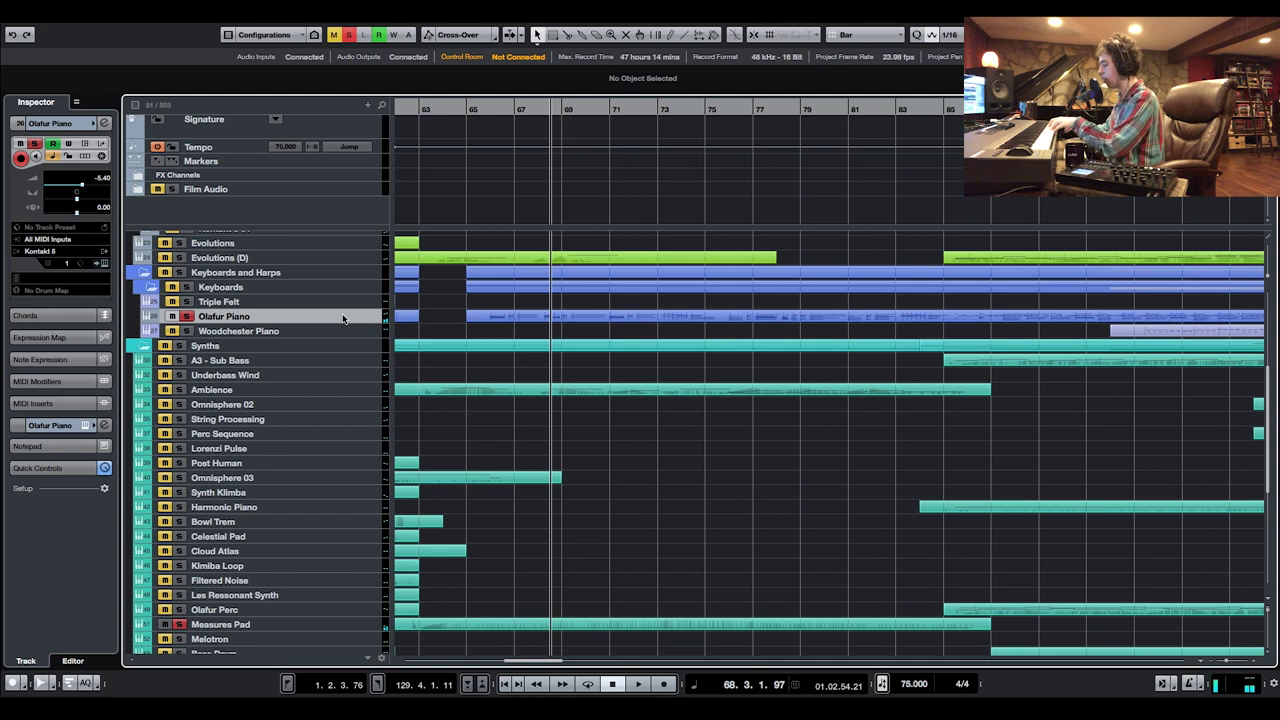
# Clear all solos, play the full arrangement up to around bar 72, and stop playback
pyautogui.click(350, 37)
pyautogui.press('space')
pyautogui.scroll(-5, 766, 575)
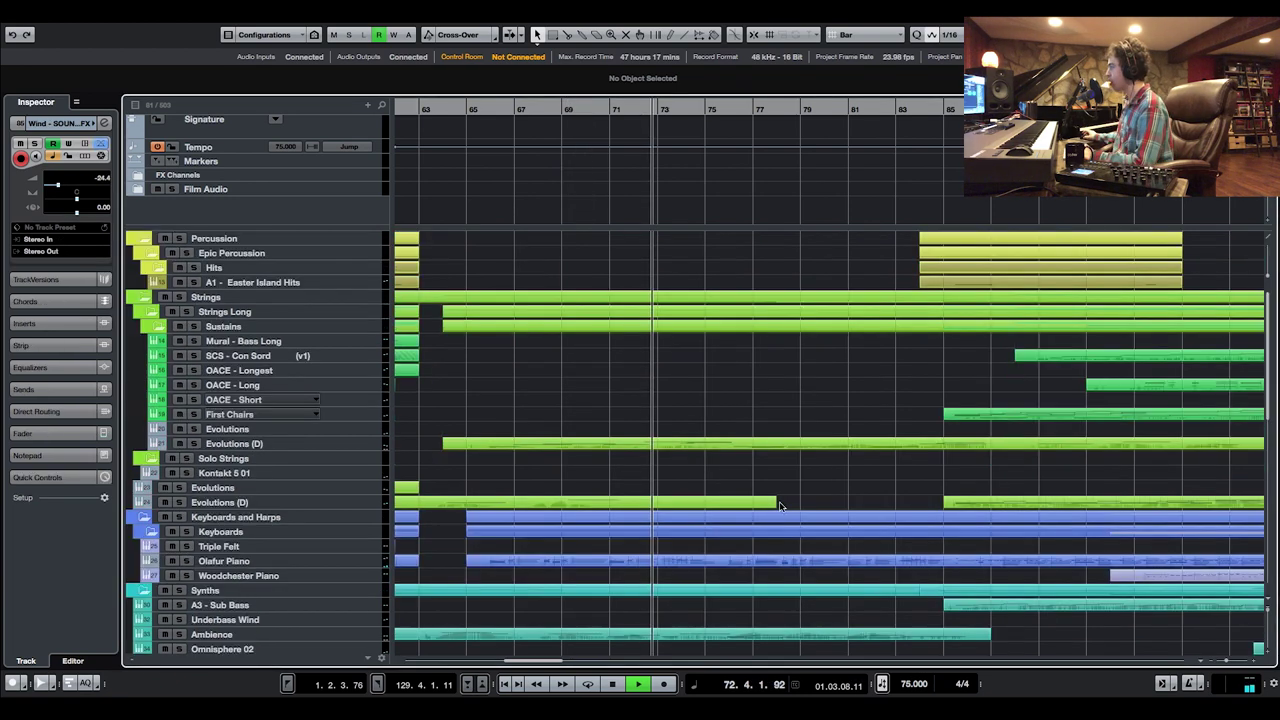
pyautogui.press('space')
# Play the arrangement from around bar 85, solo the First Chairs strings track to audition it, and stop playback
pyautogui.moveTo(543, 667); pyautogui.dragTo(557, 667)
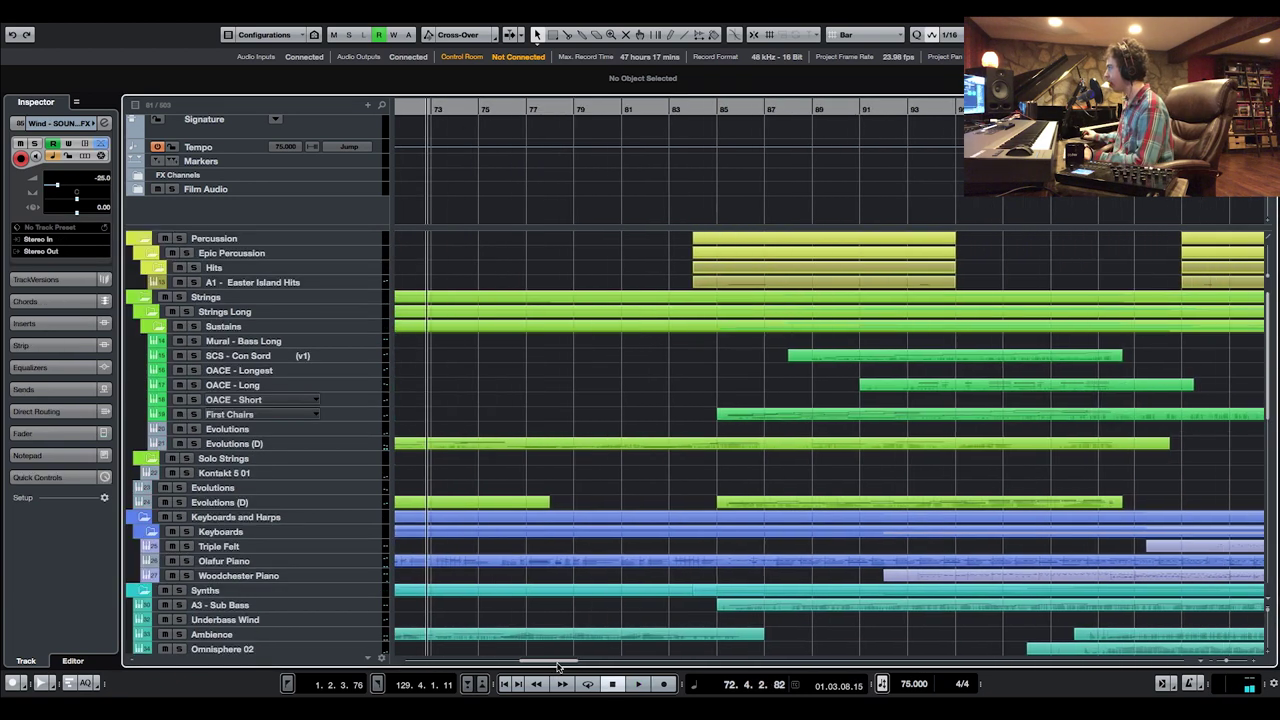
pyautogui.click(714, 108)
pyautogui.press('space')
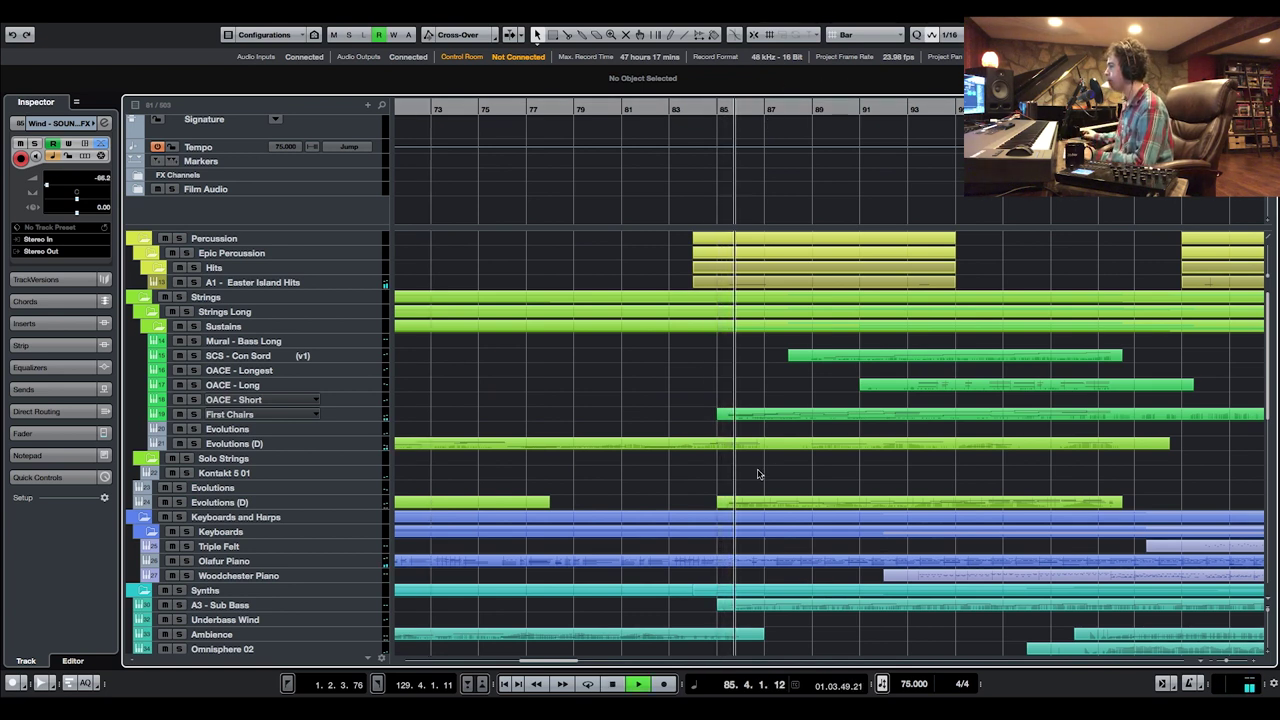
pyautogui.click(193, 414)
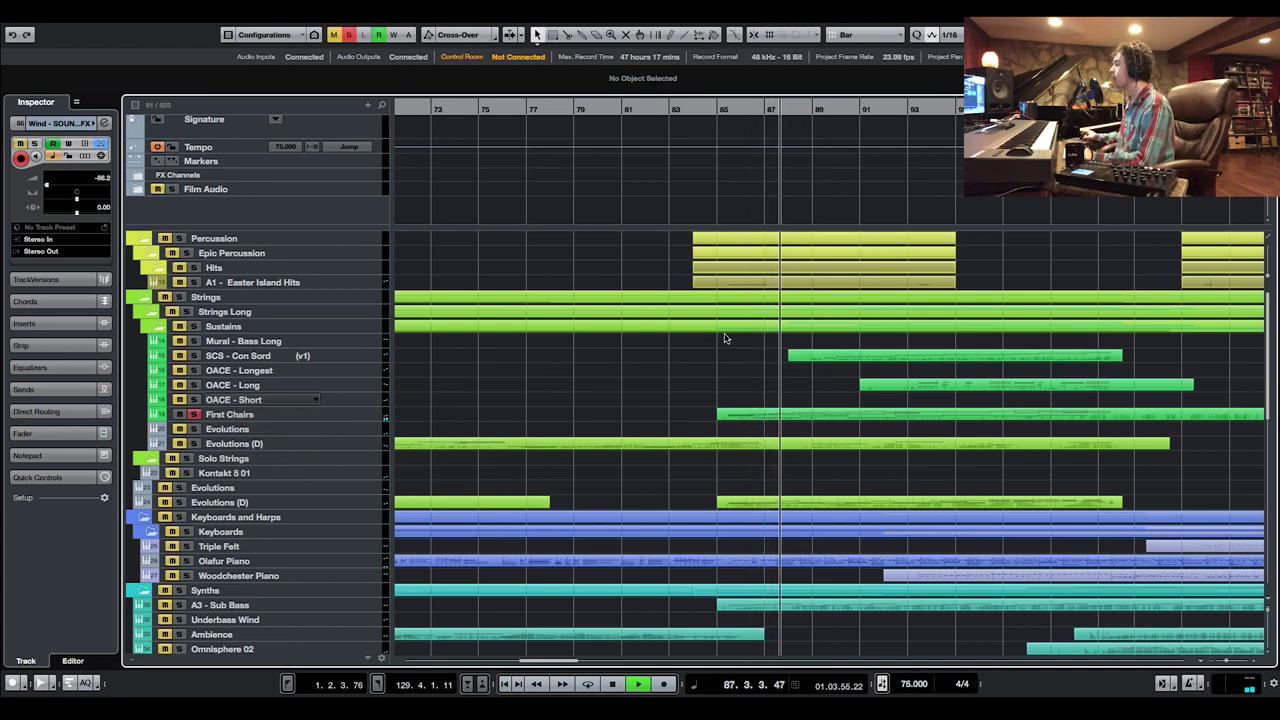
pyautogui.press('space')
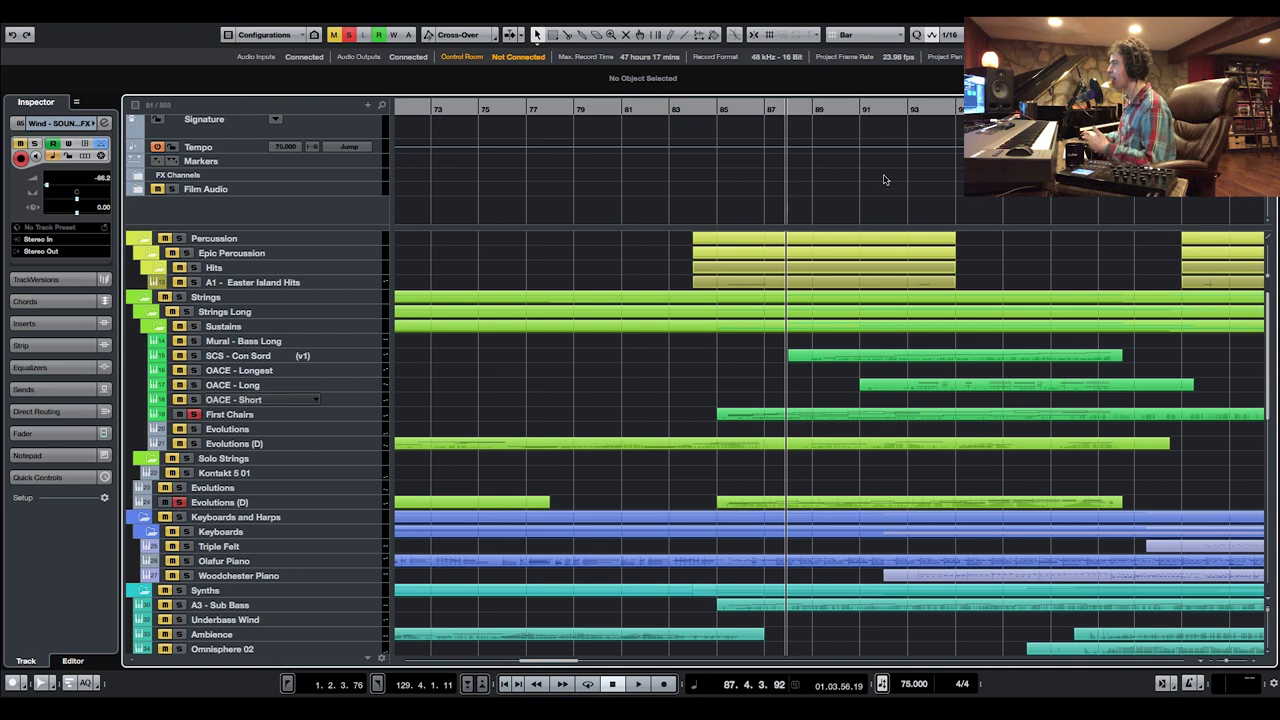
# Audition First Chairs with both Evolutions (D) tracks and SCS - Con Sord in solo from around bar 85, and stop playback
pyautogui.click(729, 109)
pyautogui.press('space')
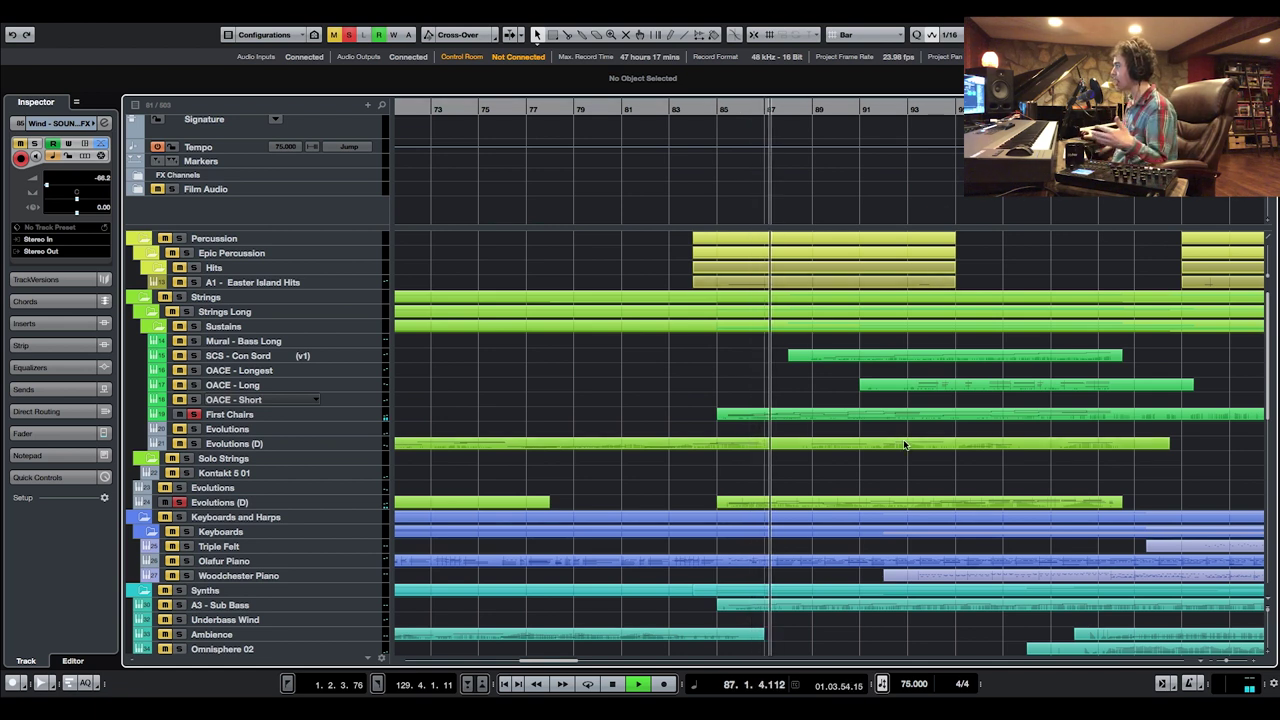
pyautogui.hscroll(2, 512, 394)
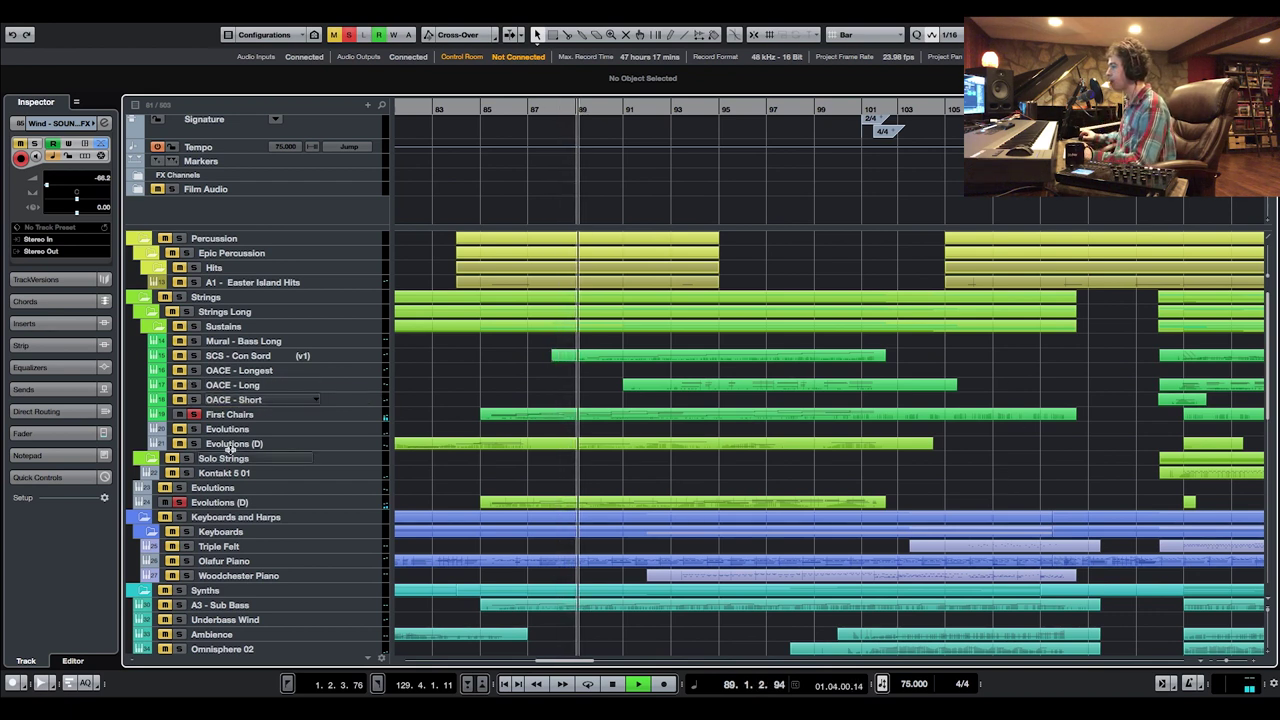
pyautogui.click(195, 357)
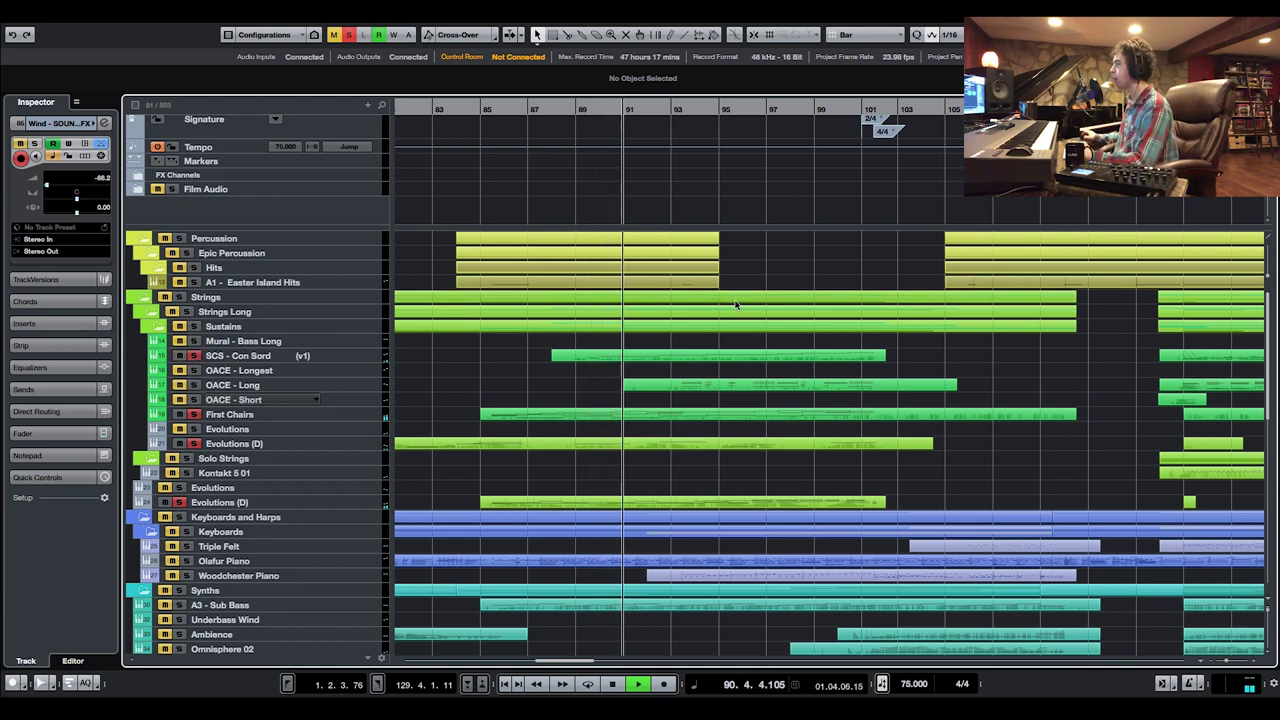
pyautogui.press('space')
# Add A1 - Easter Island Hits to the soloed strings and audition them together from around bar 85
pyautogui.click(481, 109)
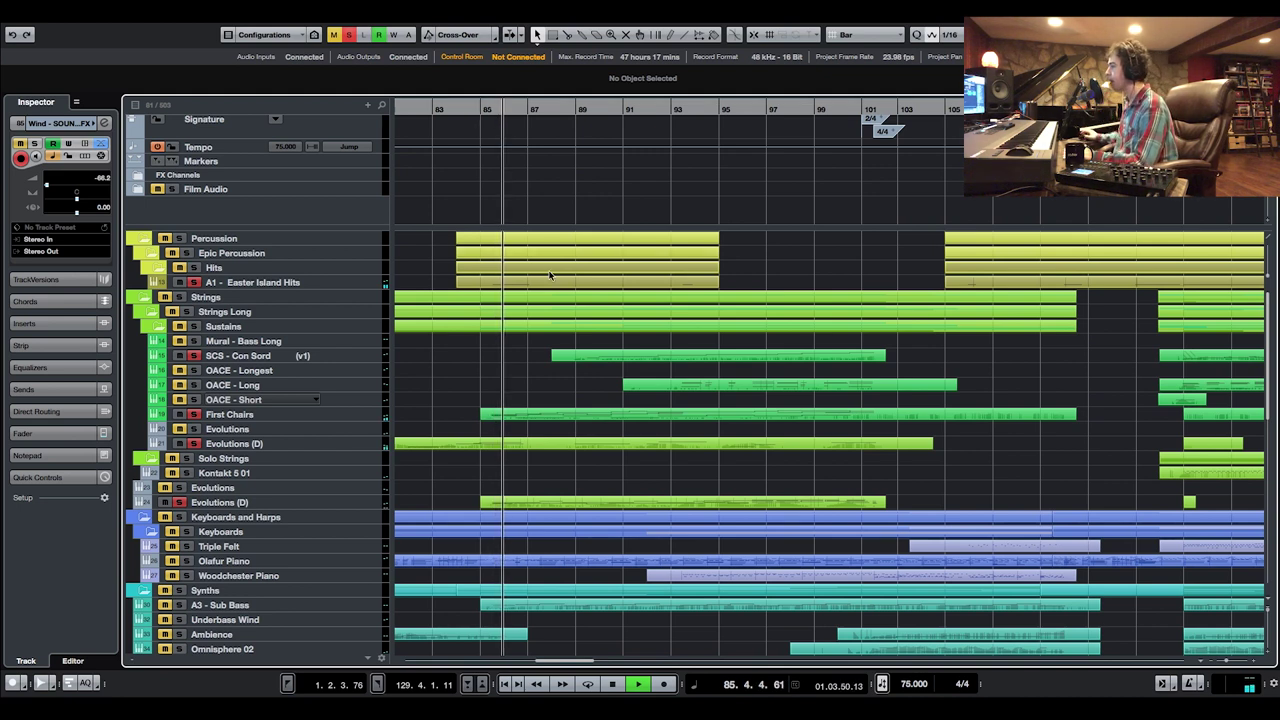
pyautogui.scroll(-3, 745, 593)
pyautogui.scroll(-15, 591, 484)
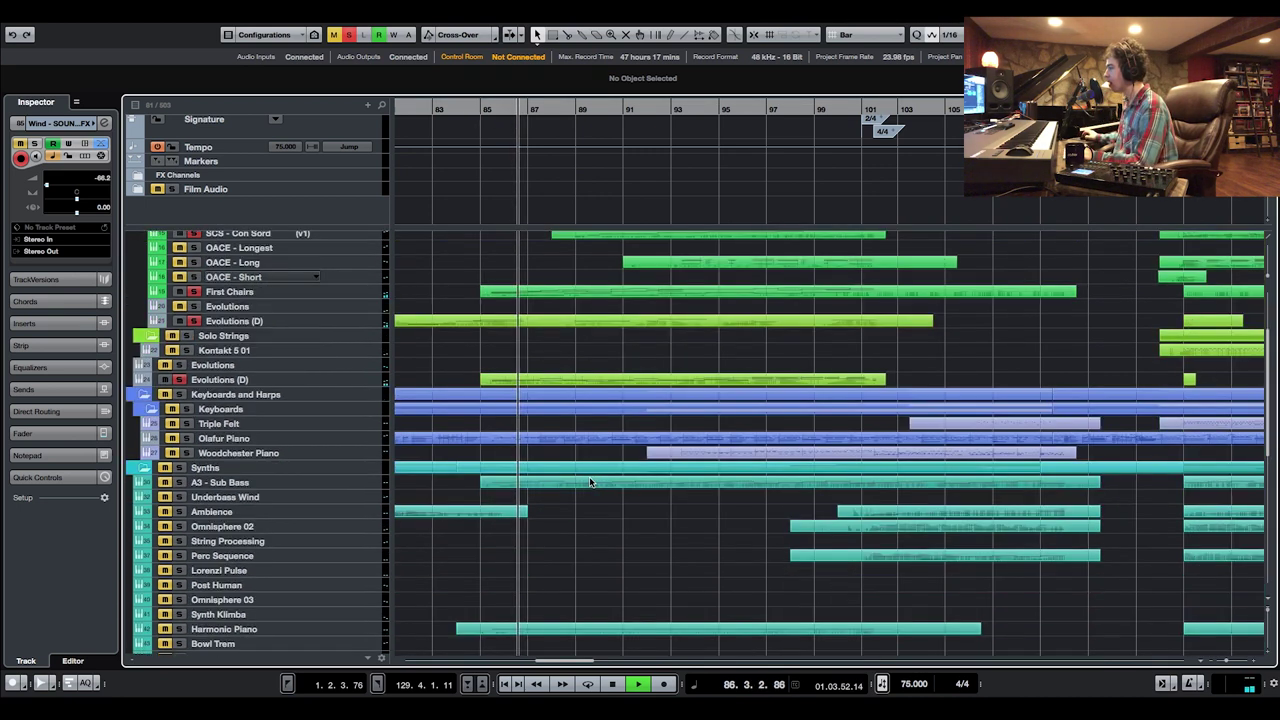
pyautogui.scroll(10, 591, 484)
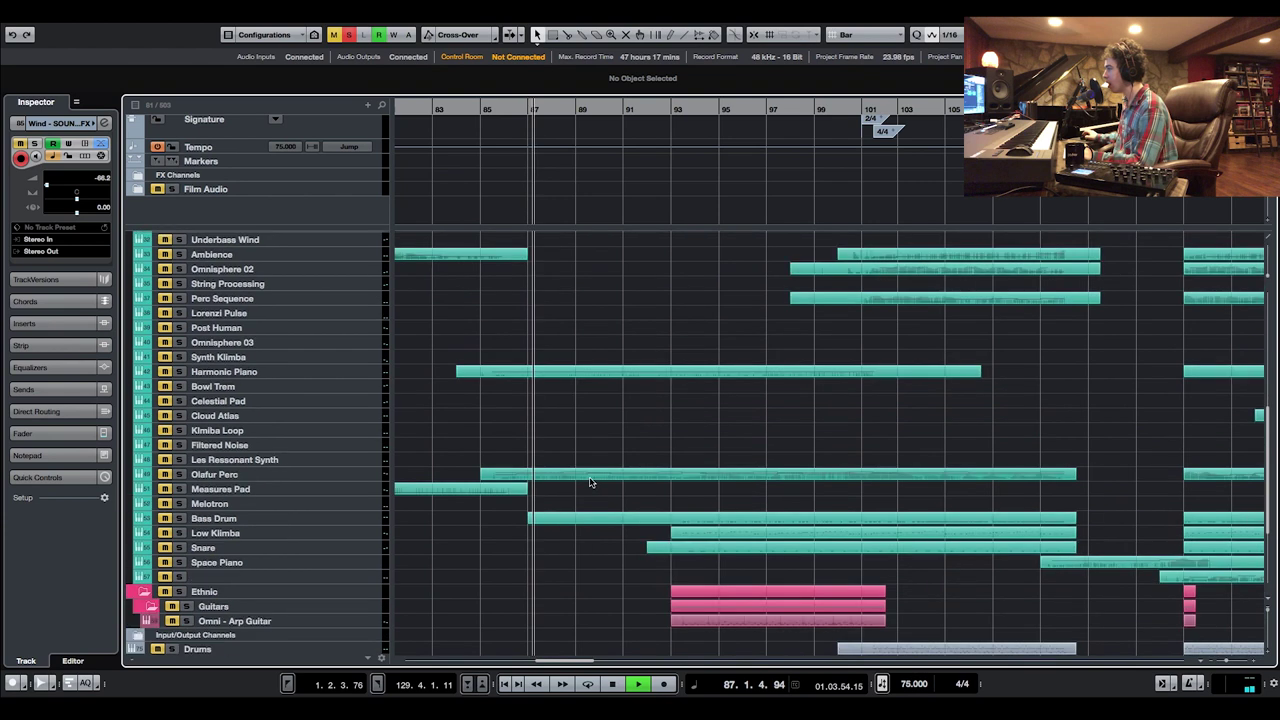
# Clear the existing solos, solo the Harmonic Piano track, and audition it from around bar 85
pyautogui.click(352, 35)
pyautogui.click(178, 370)
pyautogui.click(488, 110)
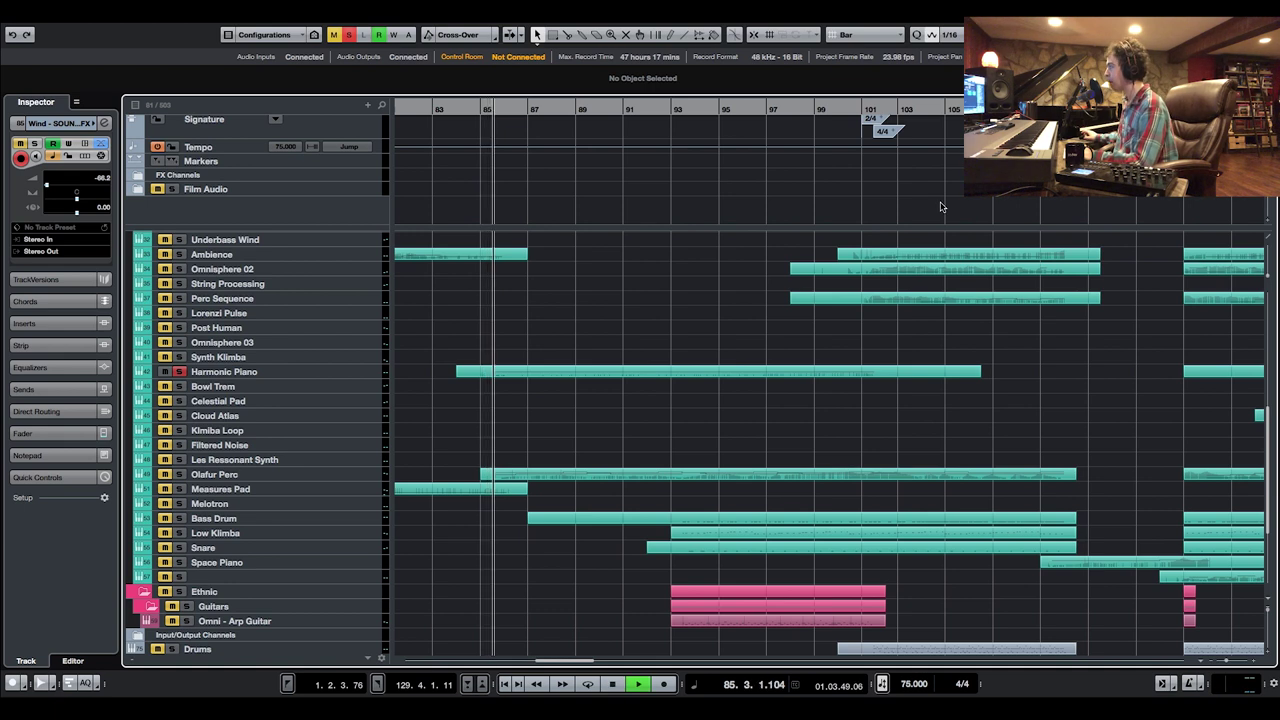
pyautogui.scroll(-6, 995, 543)
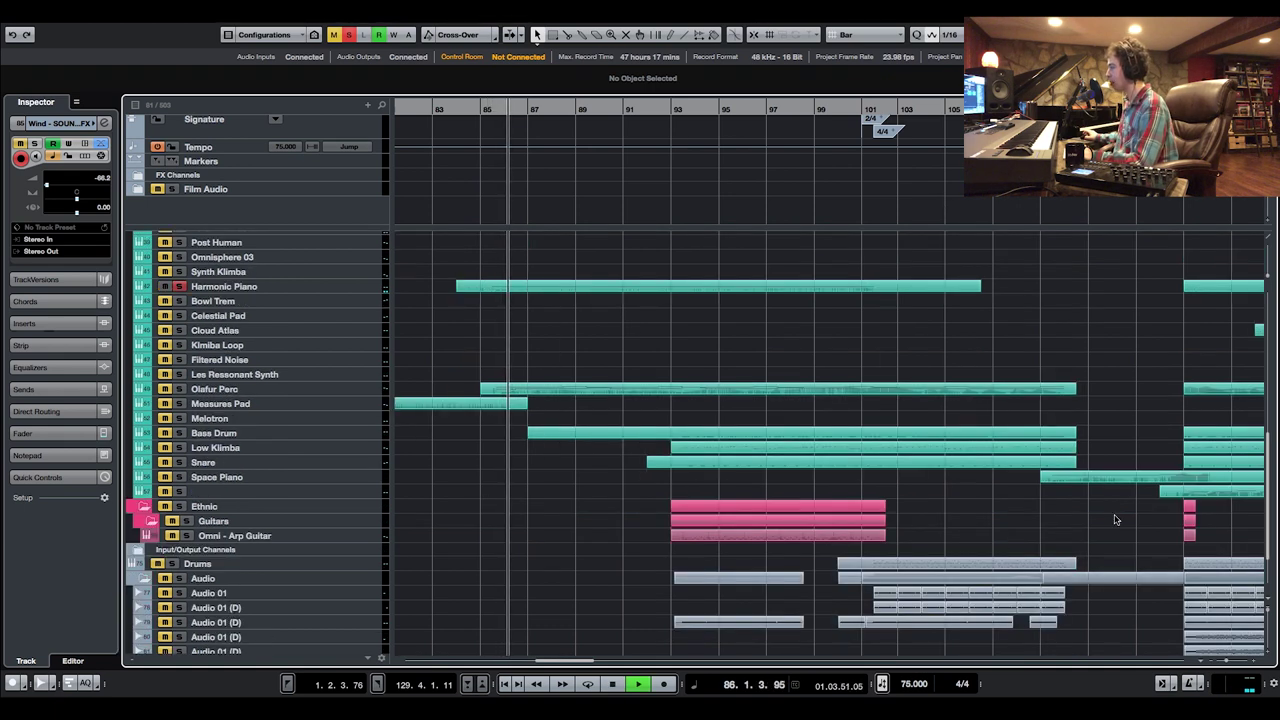
# Audition Omni - Arp Guitar in solo around bar 95, stop playback, show its Omnisphere instrument, and close the window
pyautogui.scroll(10, 896, 524)
pyautogui.scroll(-2, 601, 492)
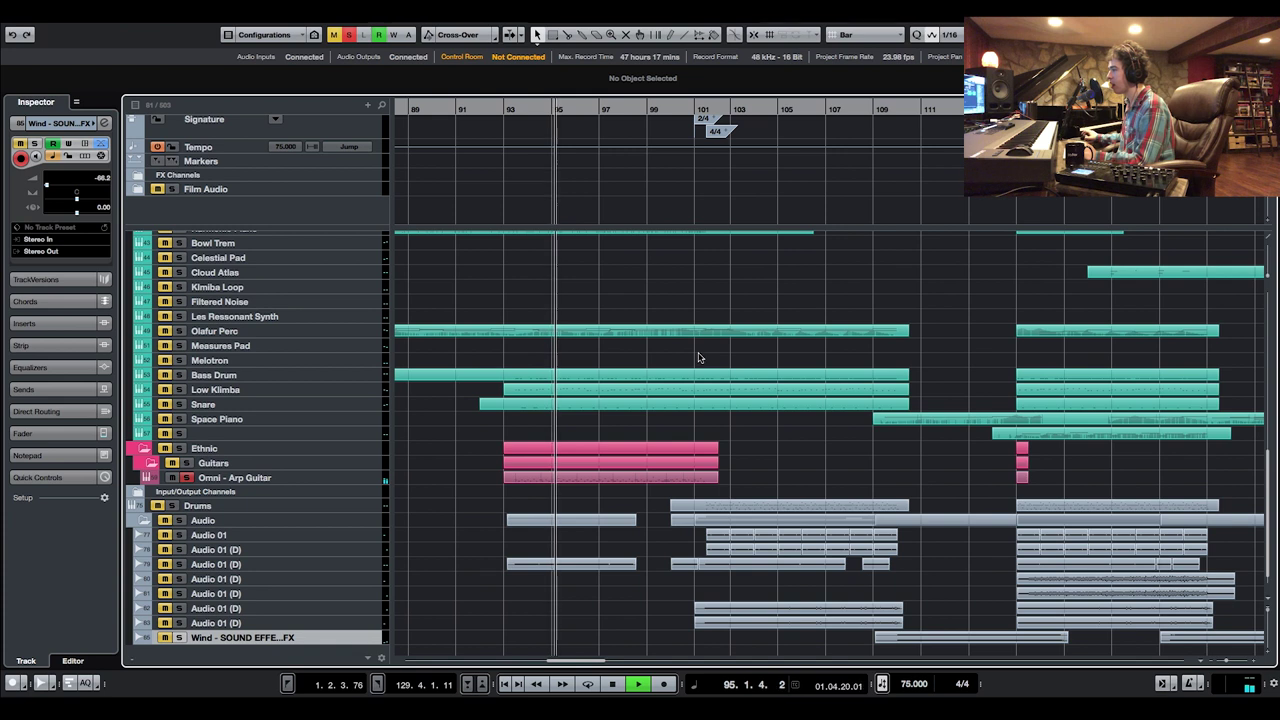
pyautogui.click(344, 481)
pyautogui.press('space')
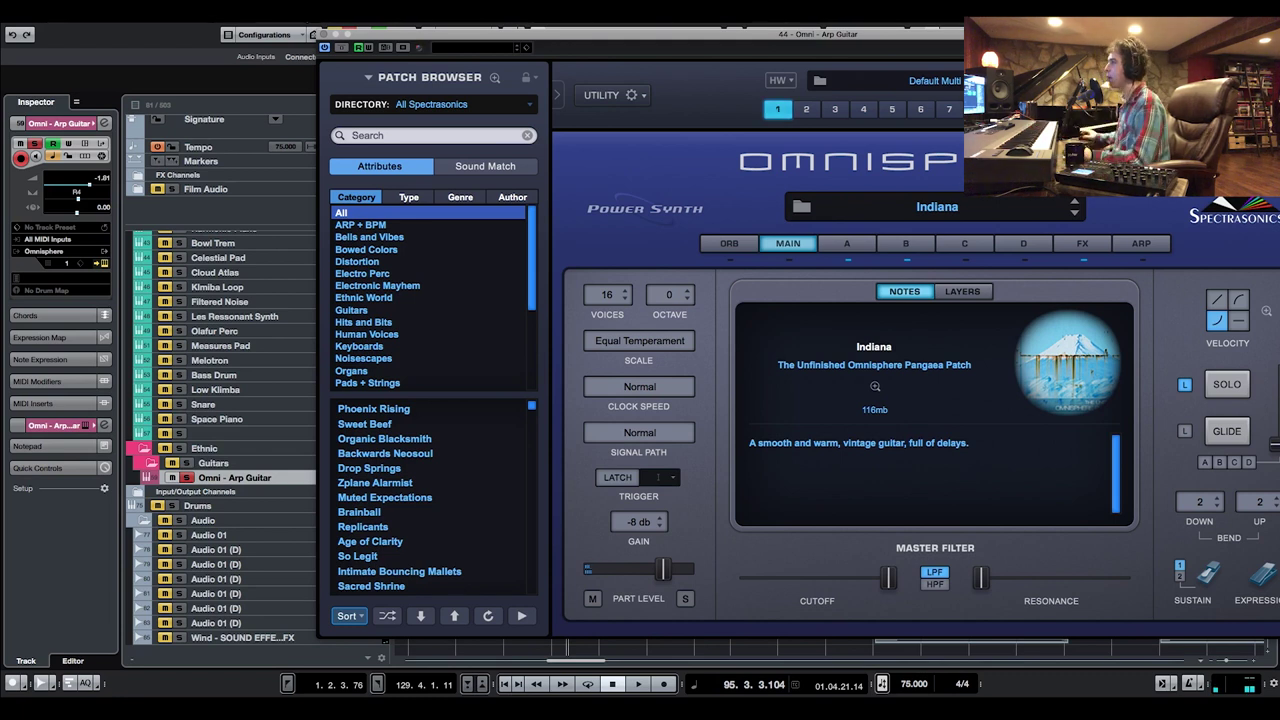
pyautogui.click(323, 37)
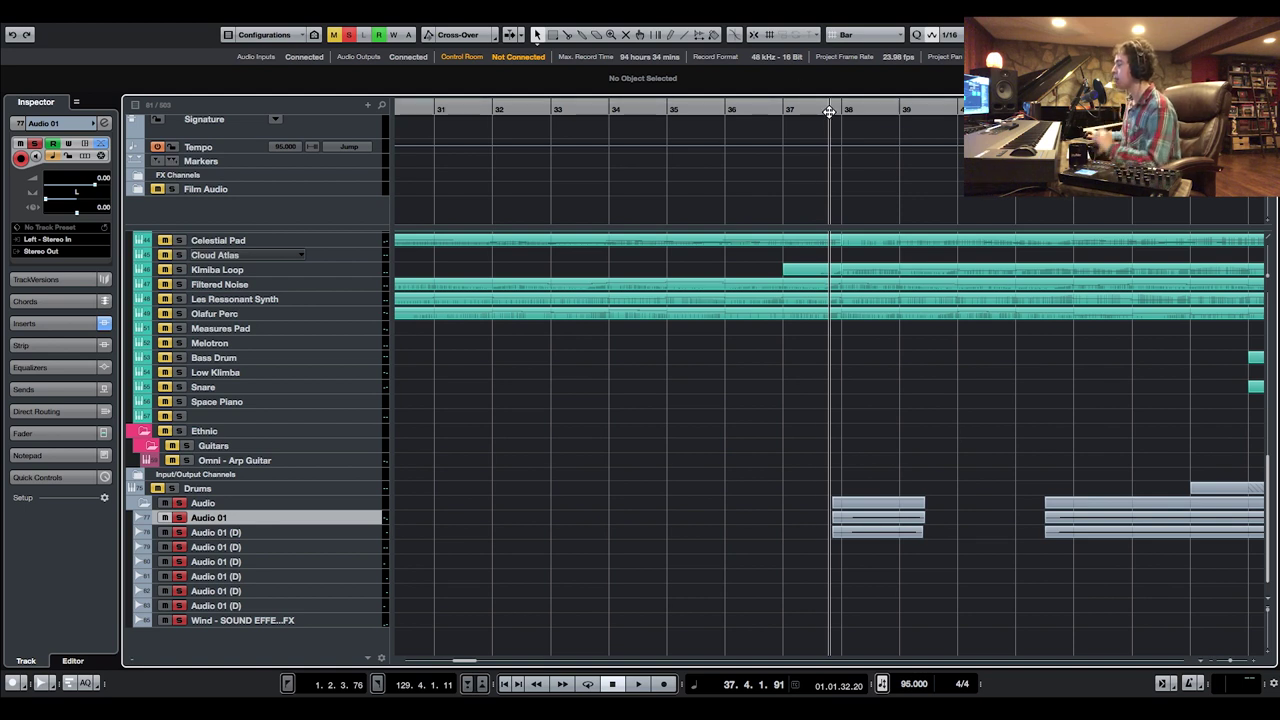
# Audition the soloed audio tracks' clips near bars 38 and 41, and stop playback around bar 42
pyautogui.moveTo(831, 126); pyautogui.dragTo(832, 142)
pyautogui.press('space')
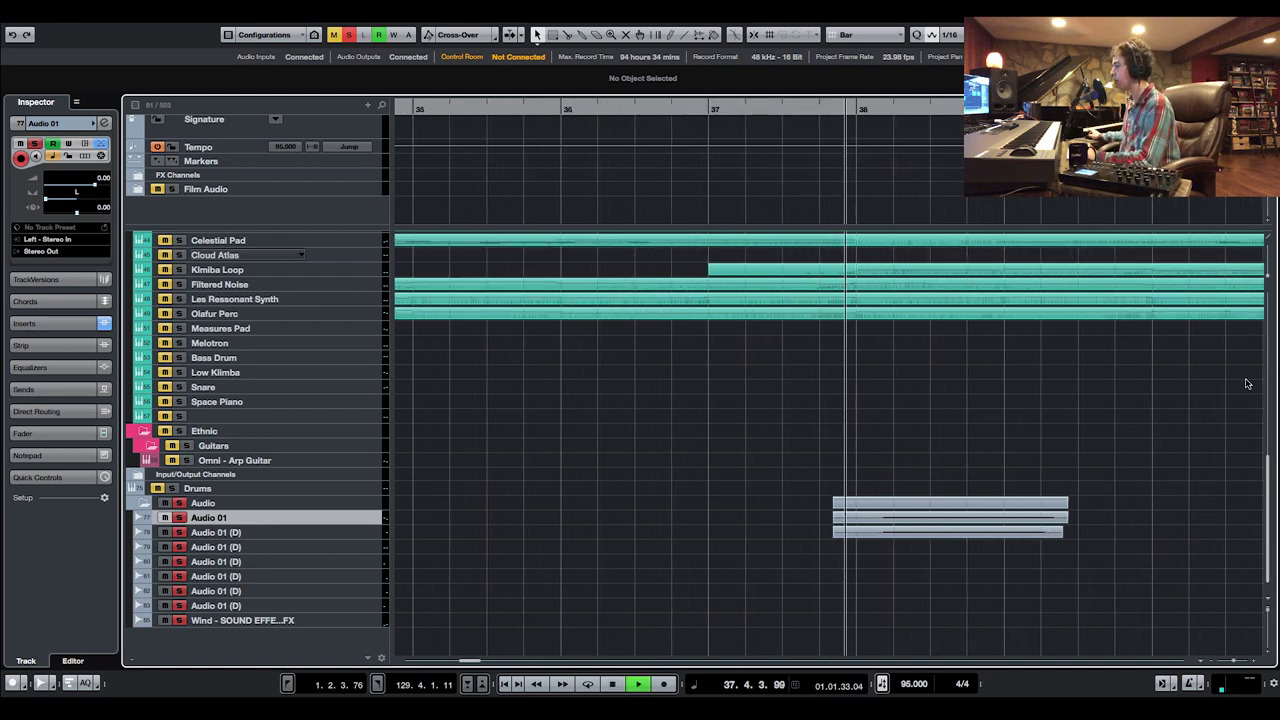
pyautogui.moveTo(1240, 660); pyautogui.dragTo(1229, 660)
pyautogui.press('space')
pyautogui.press('space')
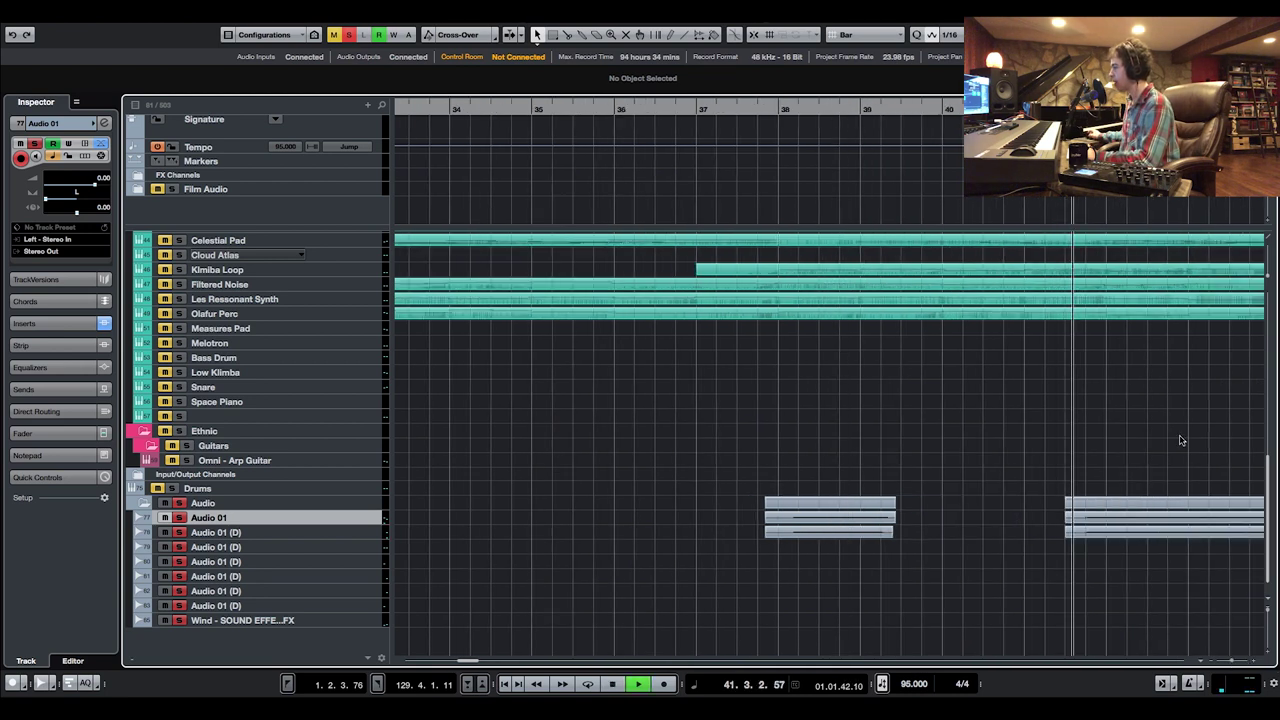
pyautogui.moveTo(1234, 662); pyautogui.dragTo(1228, 661)
pyautogui.press('space')
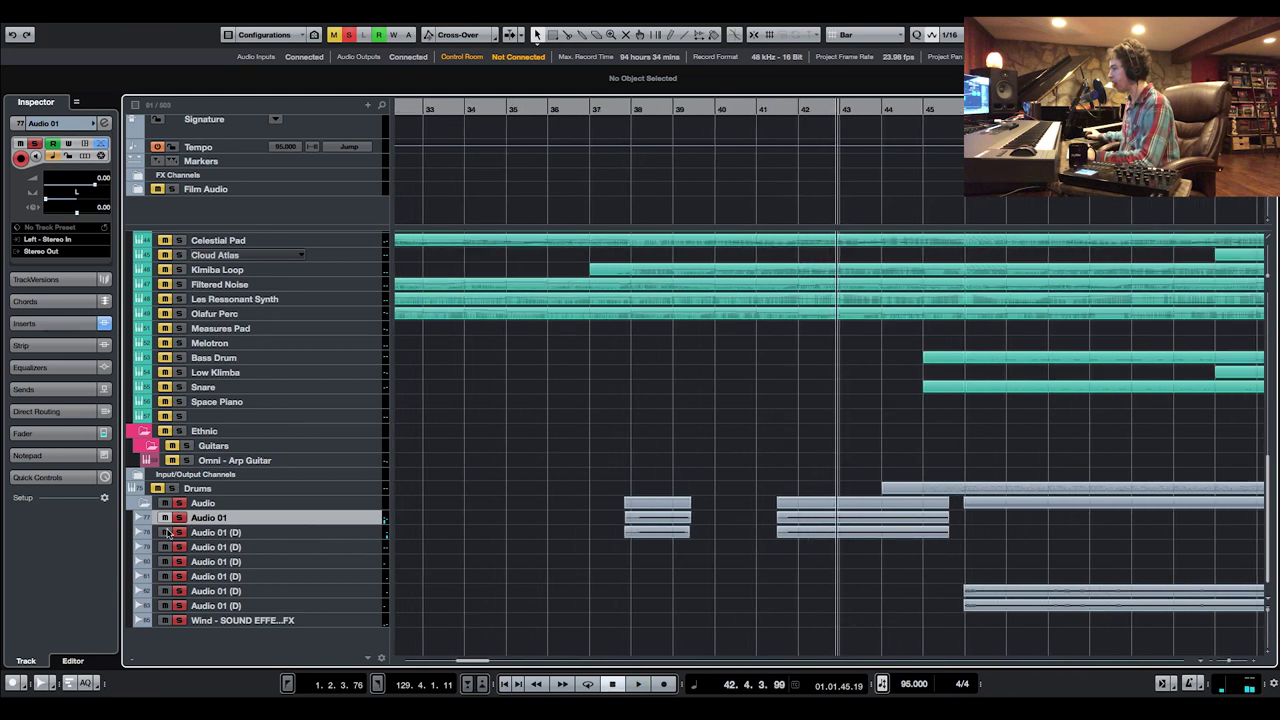
# Mute the first Audio 01 (D) track, pan Audio 01 close to centre, and audition it from around bar 41
pyautogui.moveTo(68, 199); pyautogui.dragTo(76, 202)
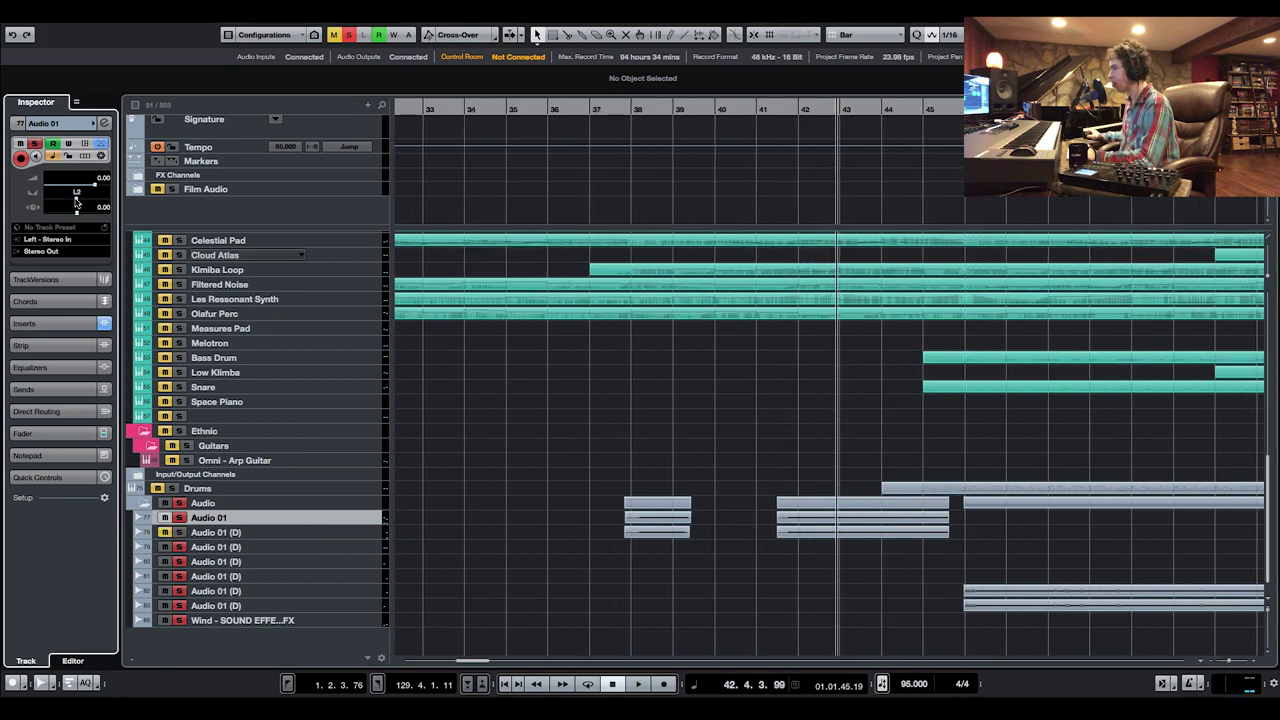
pyautogui.click(780, 112)
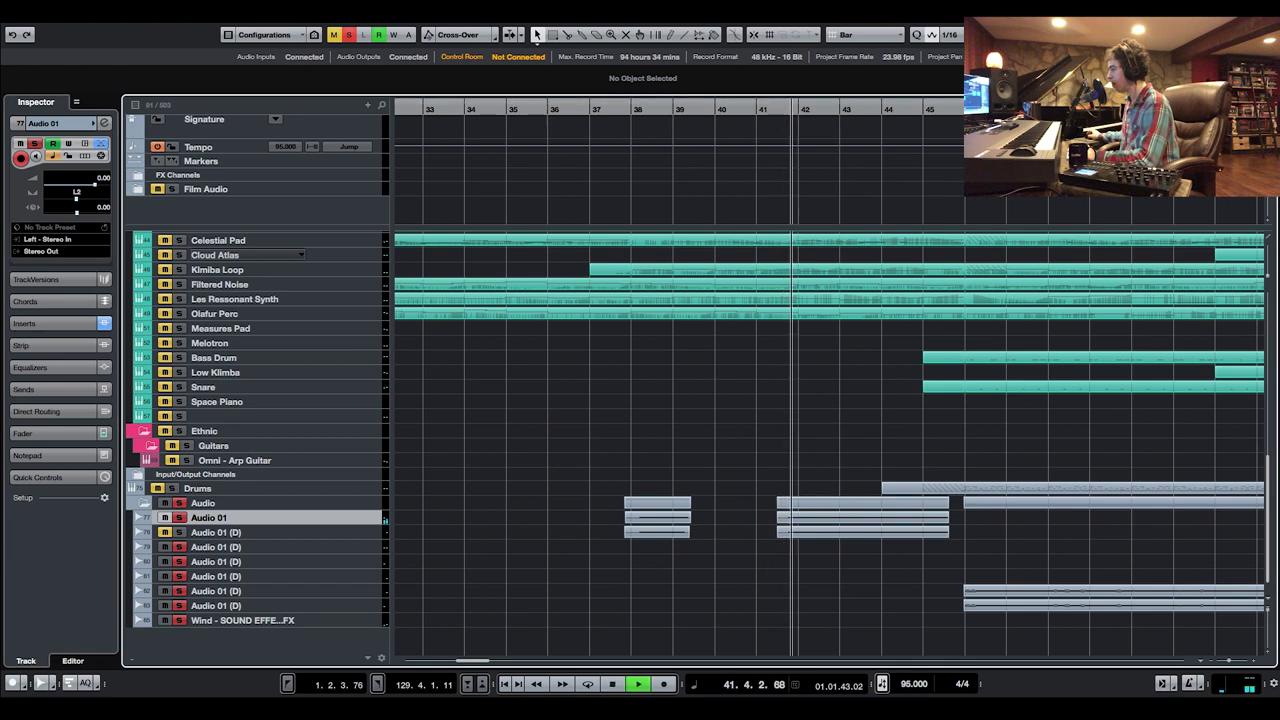
# Audition the soloed audio tracks from around bar 115 and stop playback
pyautogui.hotkey('shift', 'f')
pyautogui.moveTo(1043, 110); pyautogui.dragTo(1053, 270)
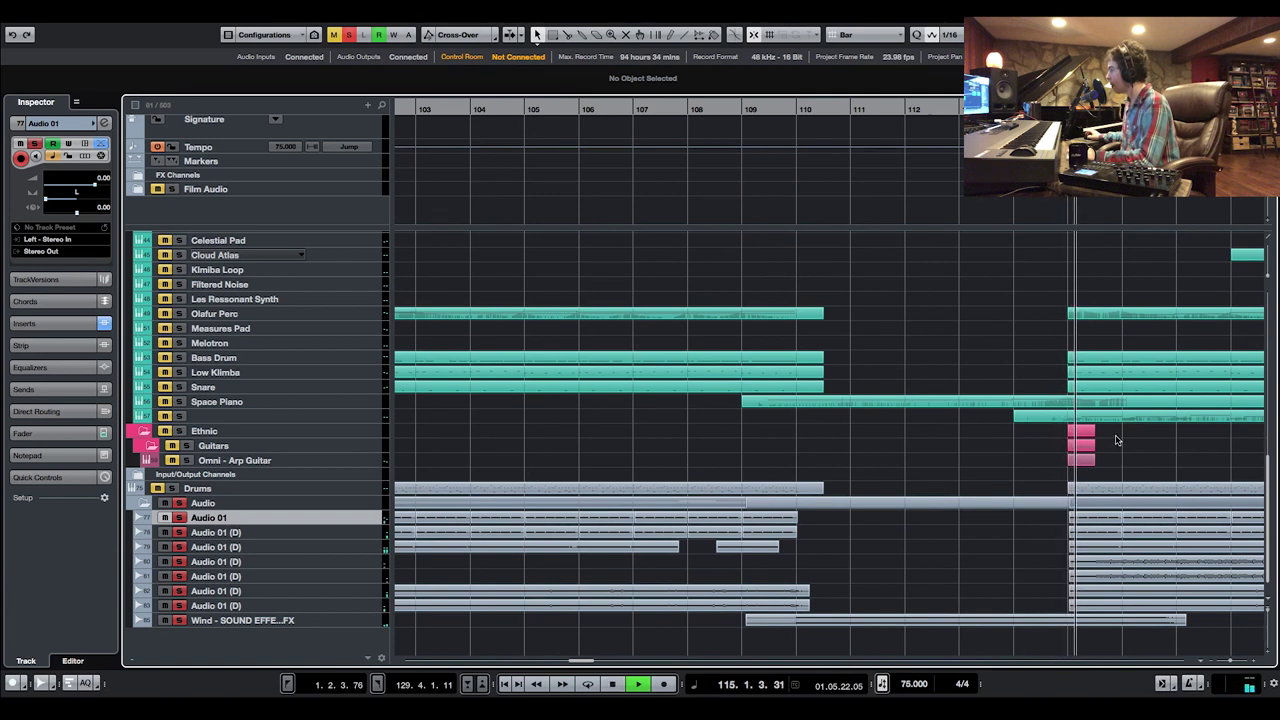
pyautogui.press('space')
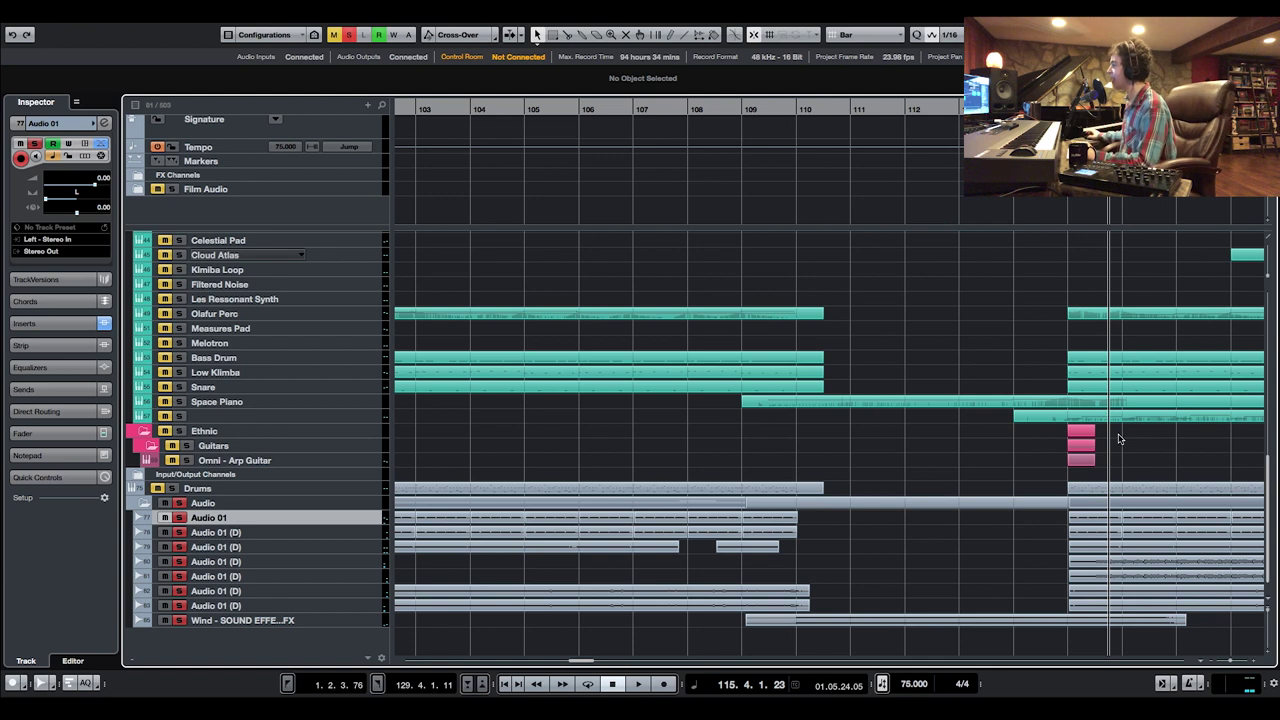
# Examine the stacked audio clips starting at bar 115, selecting some of them and clearing the selection
pyautogui.scroll(3, 930, 328)
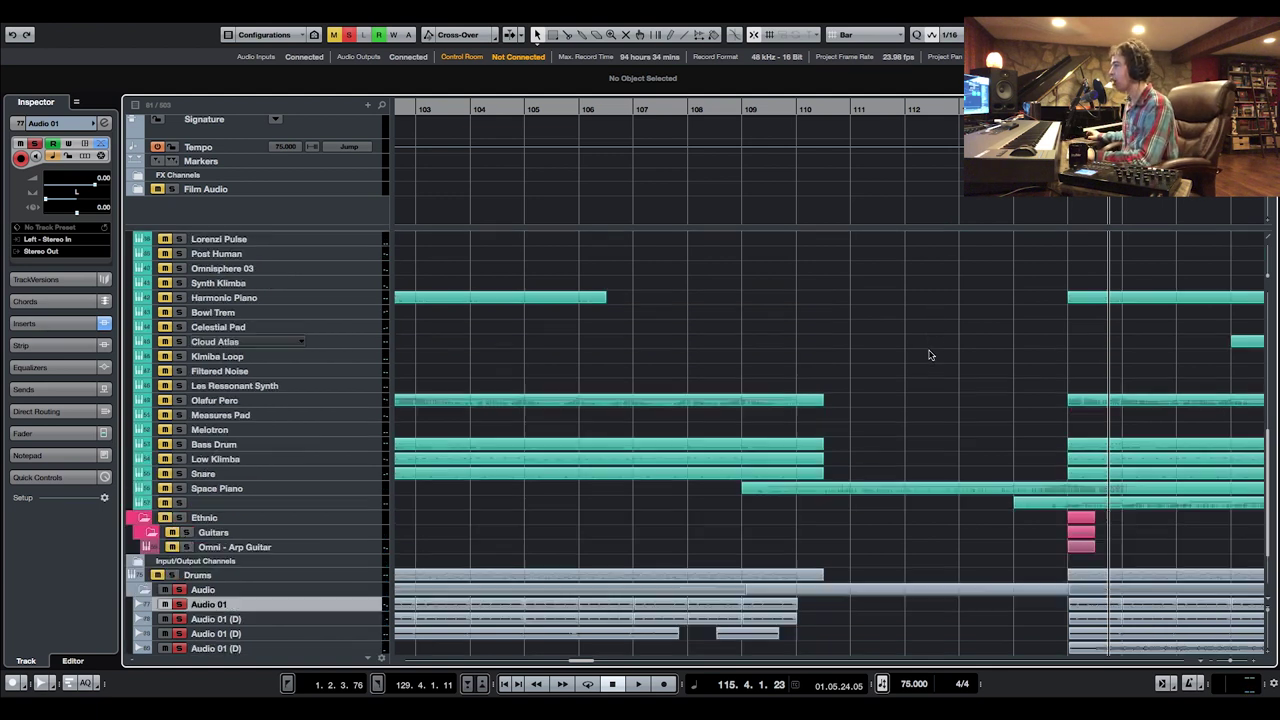
pyautogui.scroll(2, 929, 355)
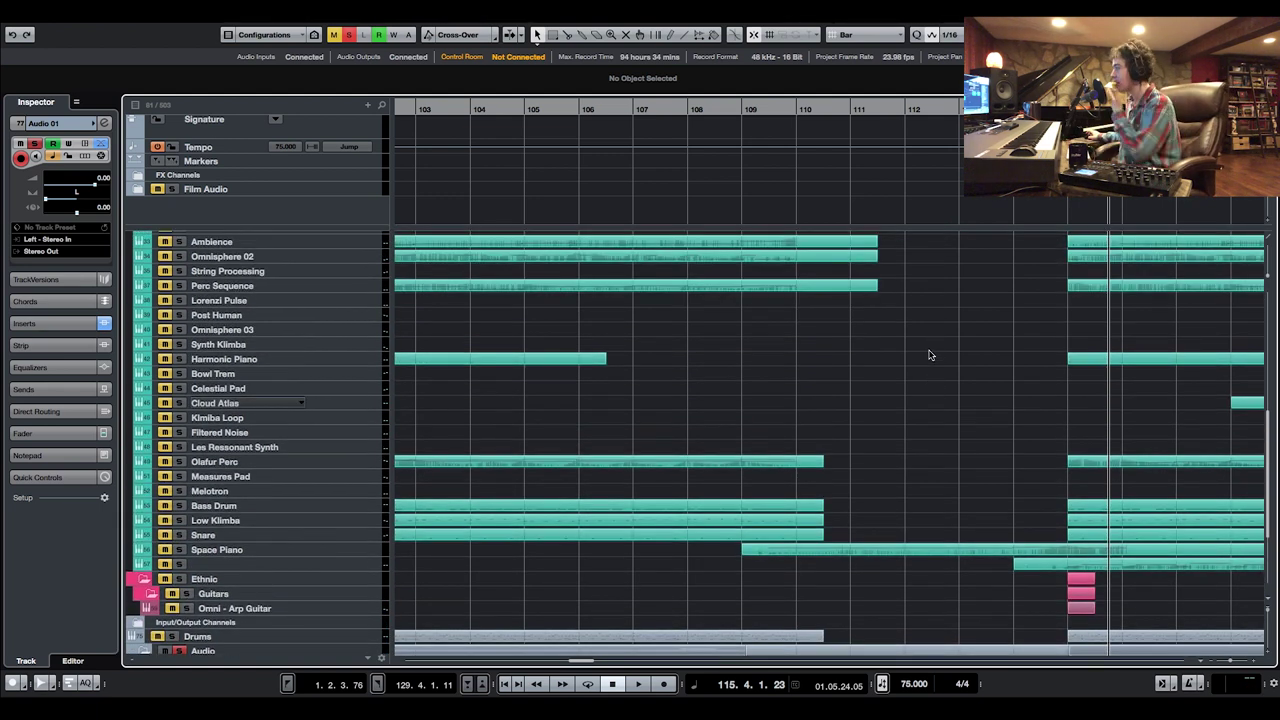
pyautogui.scroll(-5, 928, 355)
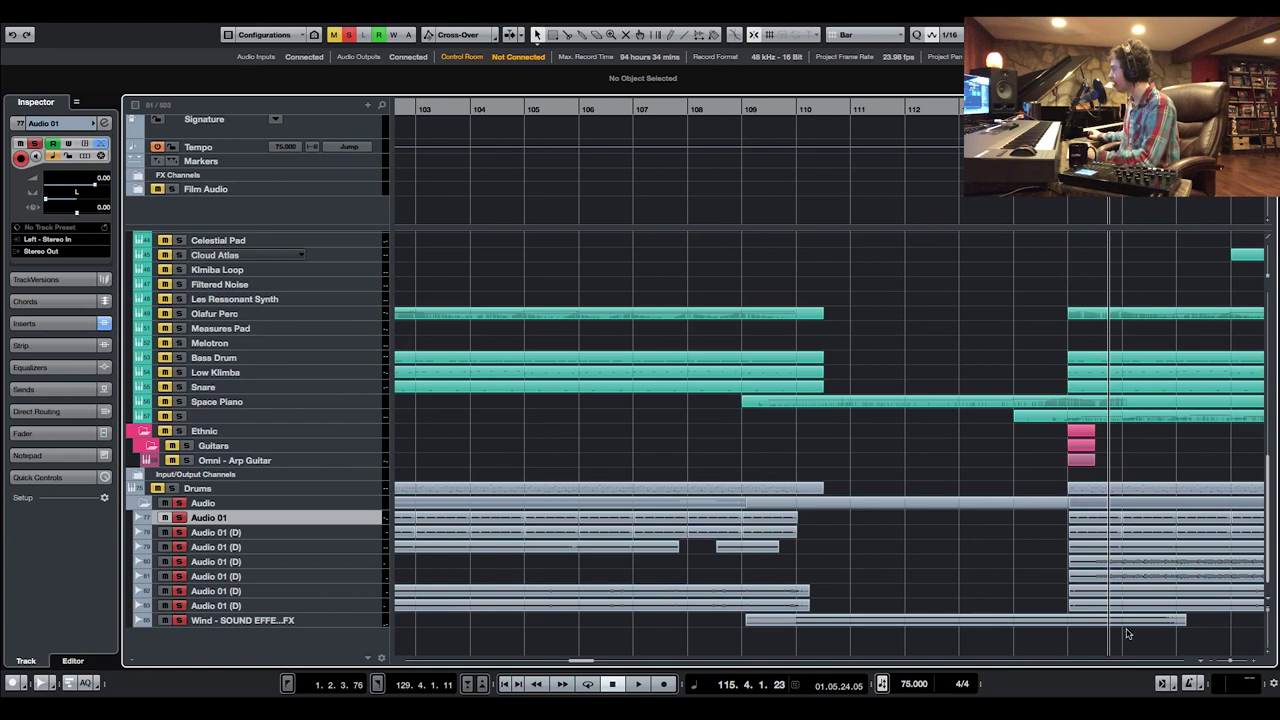
pyautogui.moveTo(592, 661); pyautogui.dragTo(599, 663)
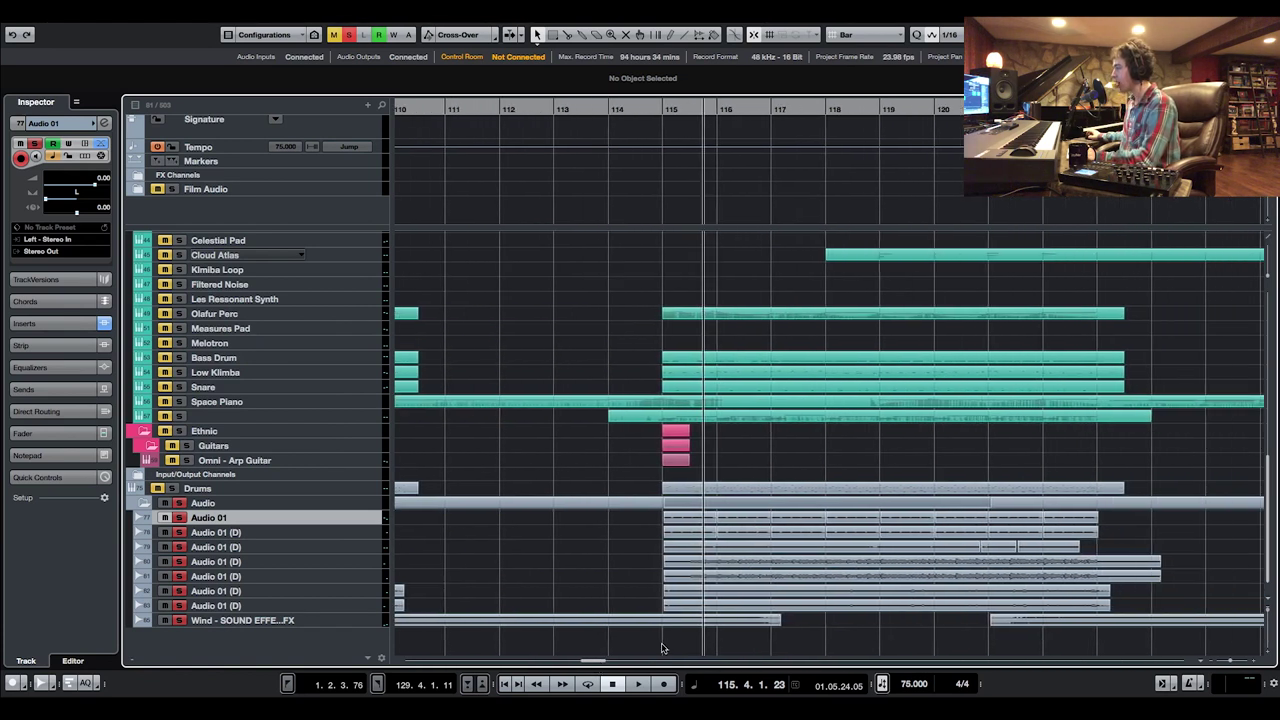
pyautogui.moveTo(700, 528); pyautogui.dragTo(687, 576)
pyautogui.click(657, 549)
pyautogui.click(668, 548)
pyautogui.click(1186, 486)
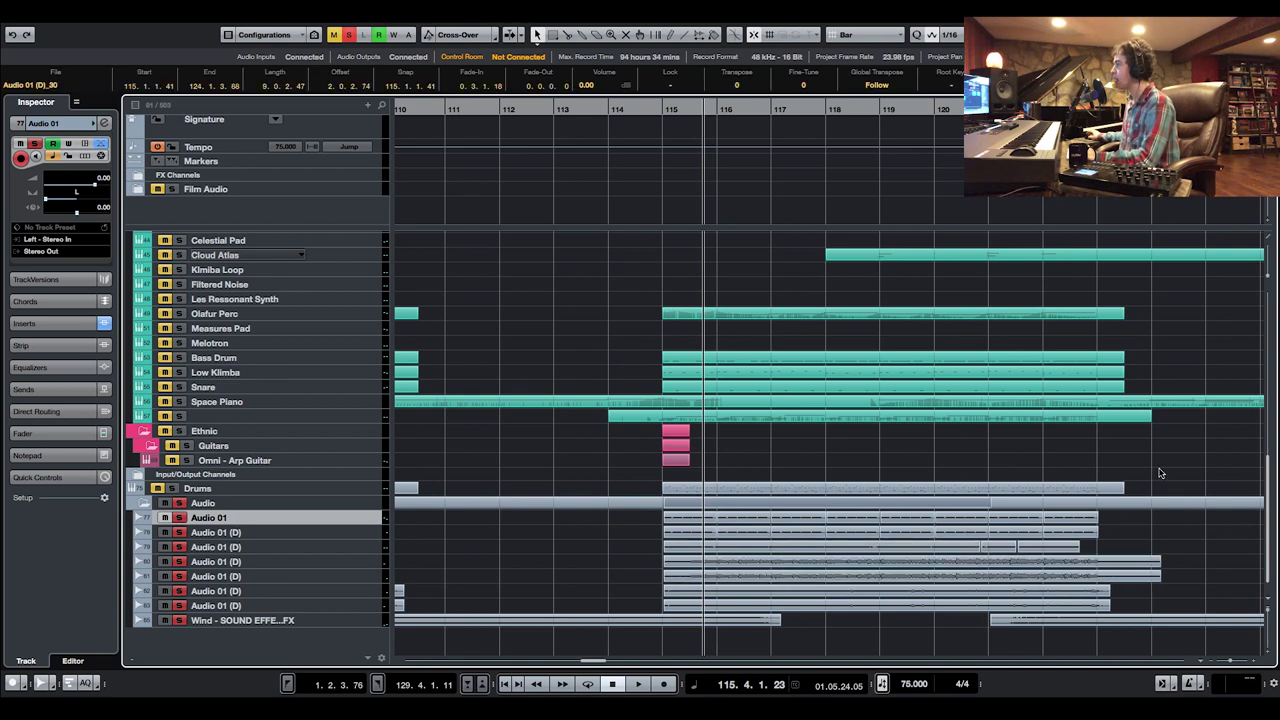
# Clear all solos and play the full arrangement from bar 115, bringing the audio tracks into view
pyautogui.click(349, 35)
pyautogui.scroll(8, 710, 457)
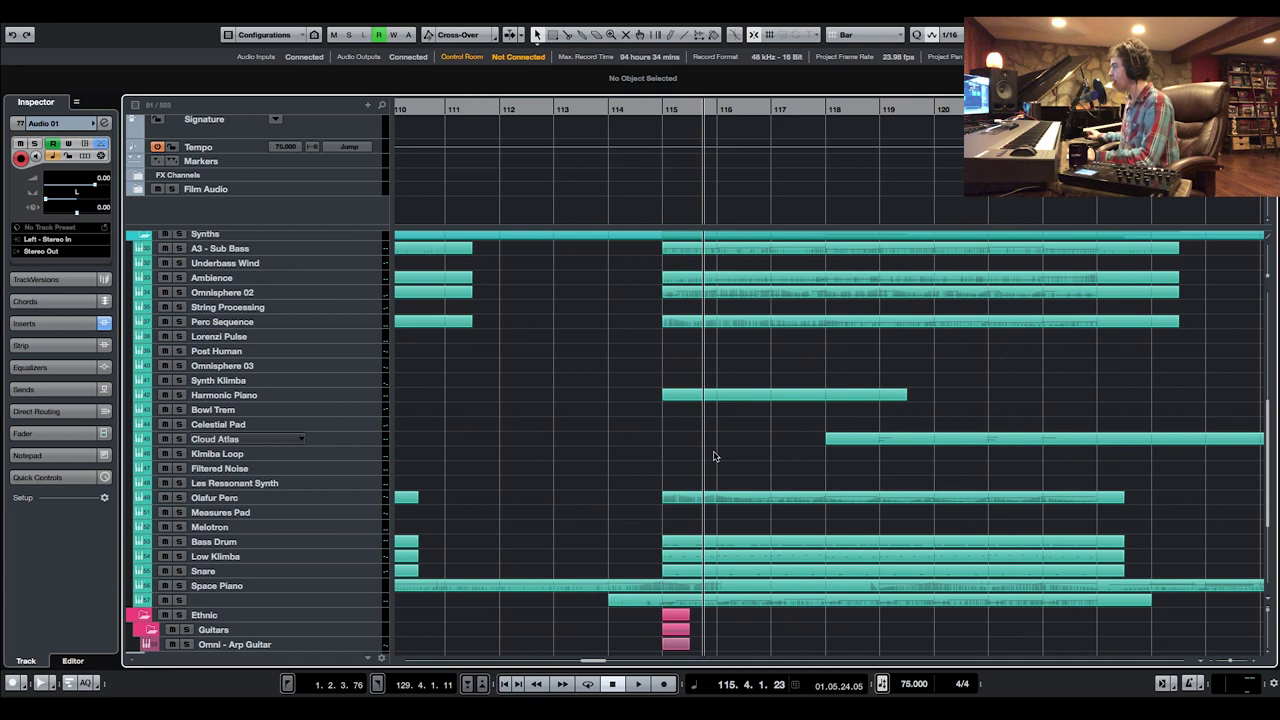
pyautogui.doubleClick(659, 113)
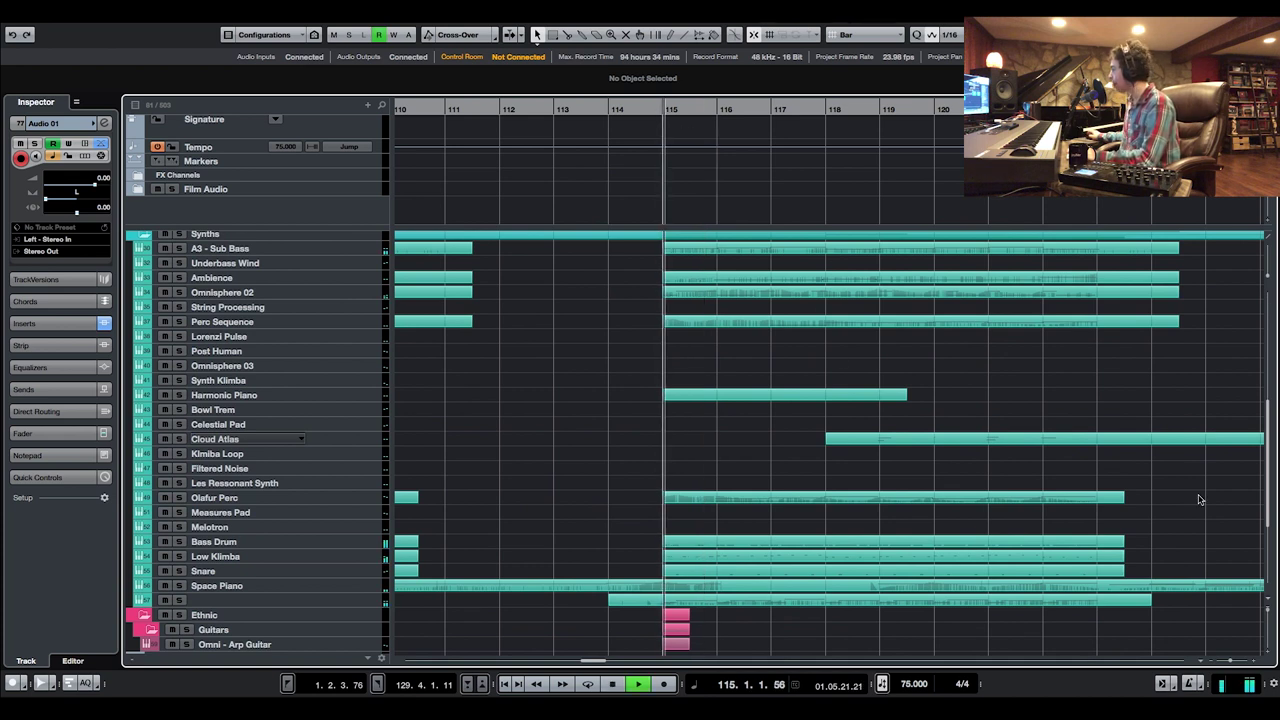
pyautogui.moveTo(1232, 661); pyautogui.dragTo(1229, 664)
pyautogui.scroll(-6, 1090, 570)
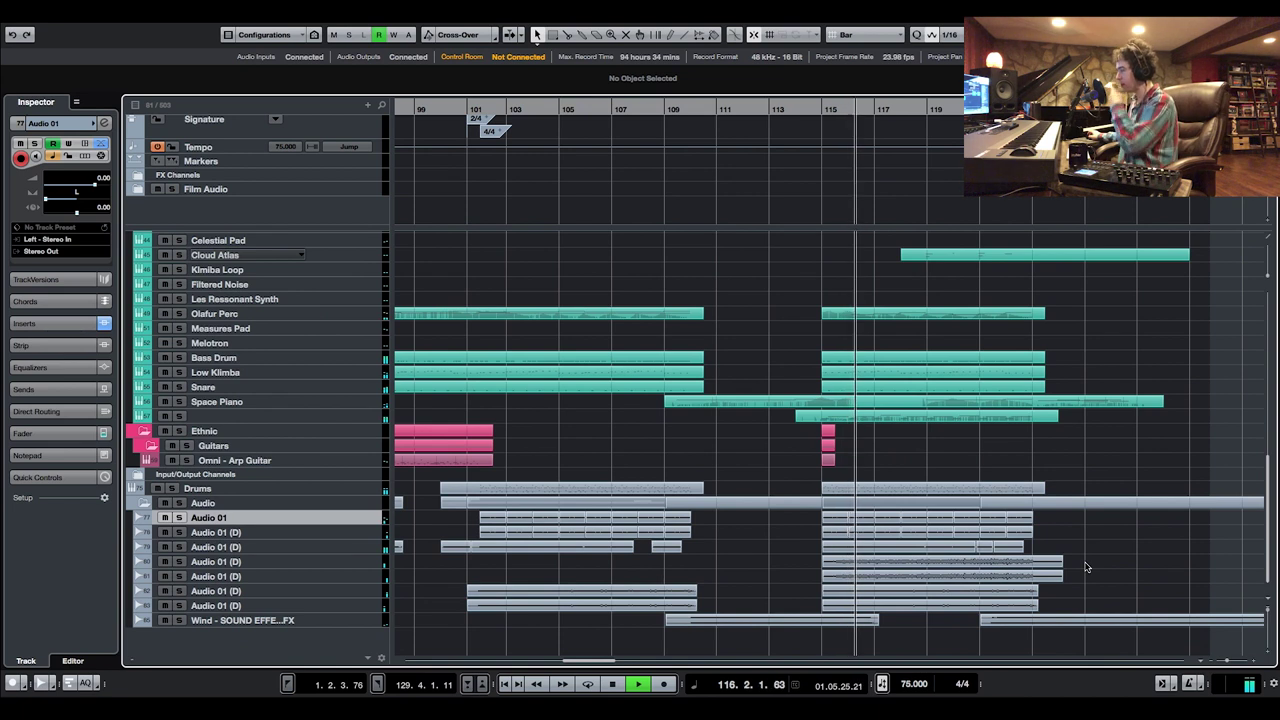
# Stop the full mix, audition the Drums track soloed from bar 115, and check its channel settings
pyautogui.press('space')
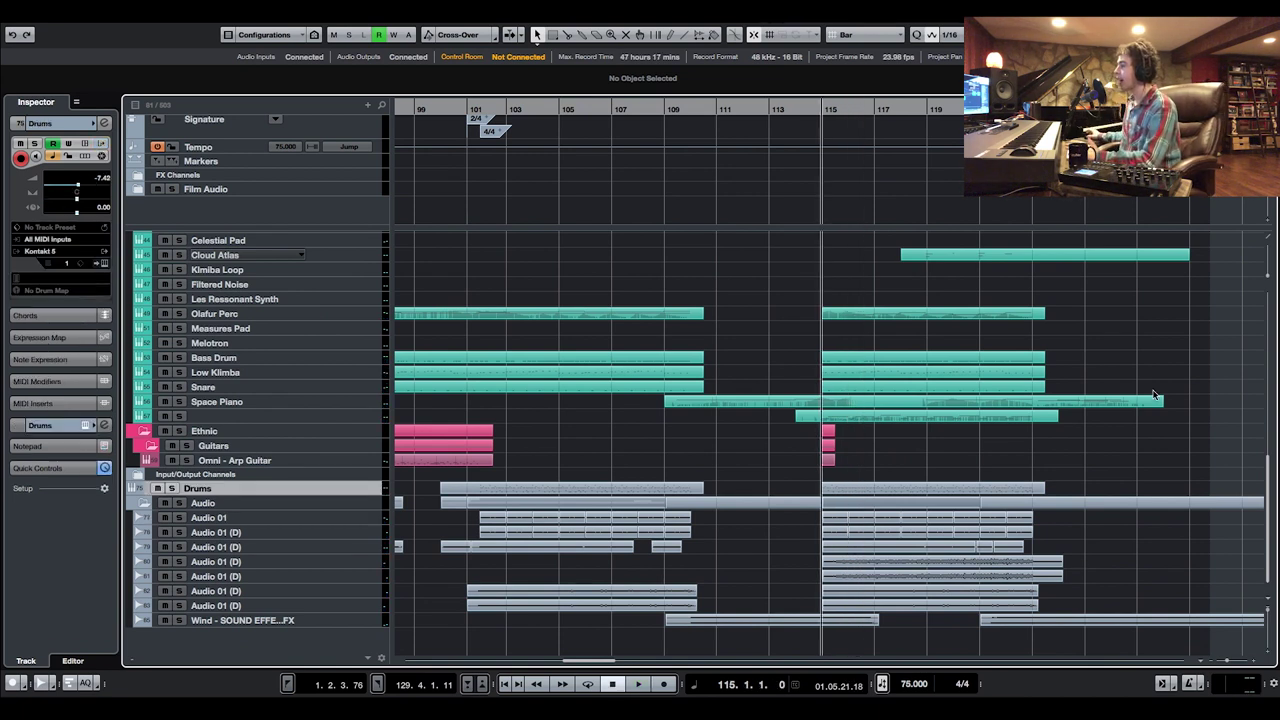
pyautogui.click(176, 489)
pyautogui.press('space')
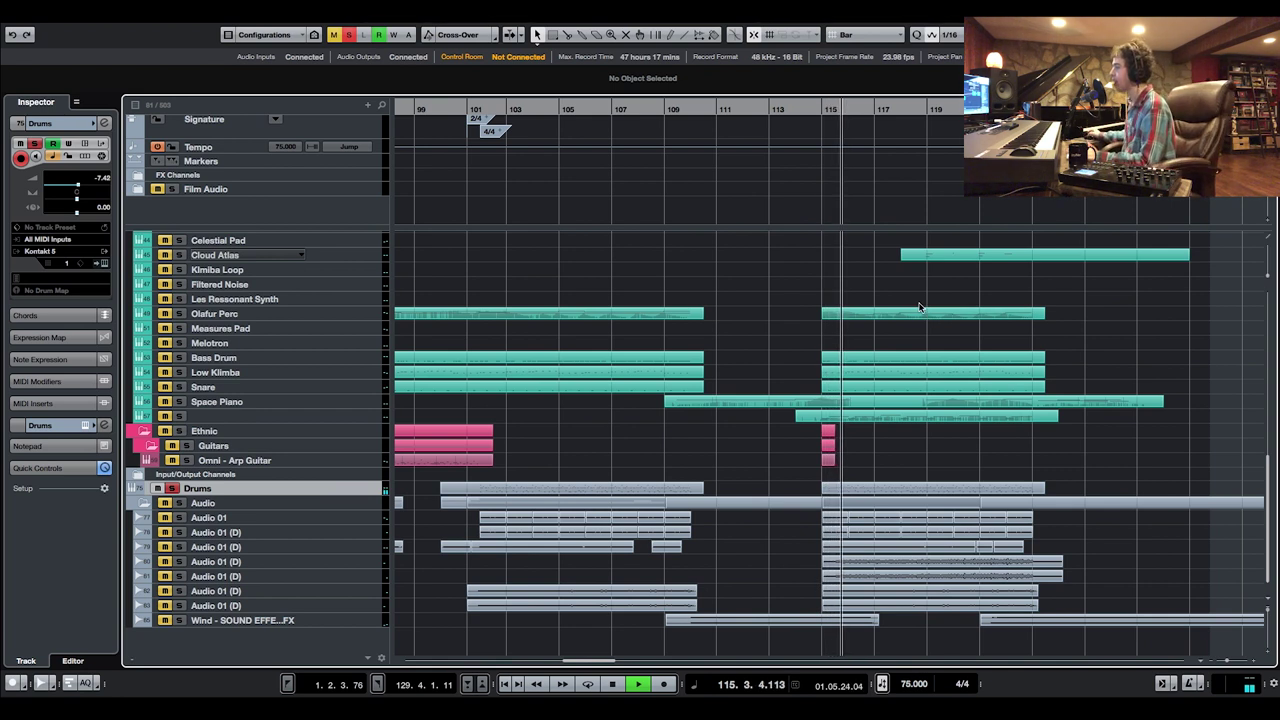
pyautogui.click(104, 123)
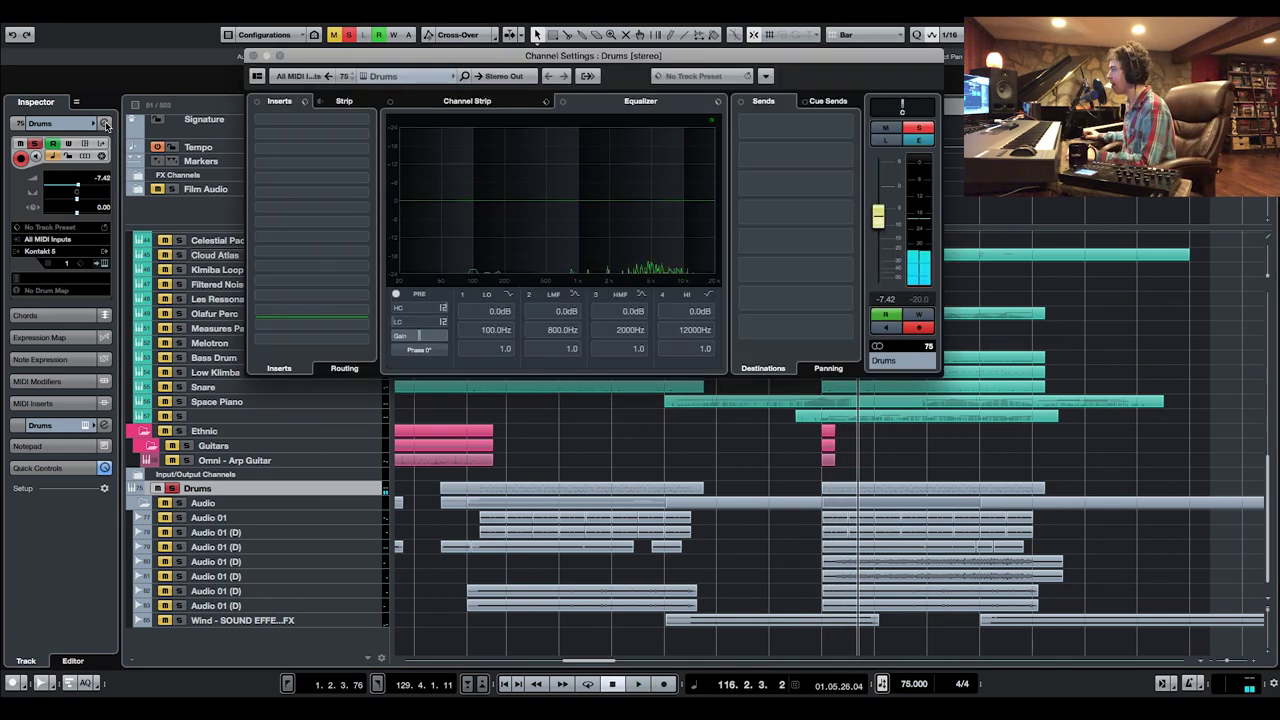
pyautogui.click(249, 55)
# Solo the Bass Drum and Snare tracks alongside Drums, audition them together from bar 115, and stop playback
pyautogui.press('space')
pyautogui.click(178, 387)
pyautogui.click(829, 111)
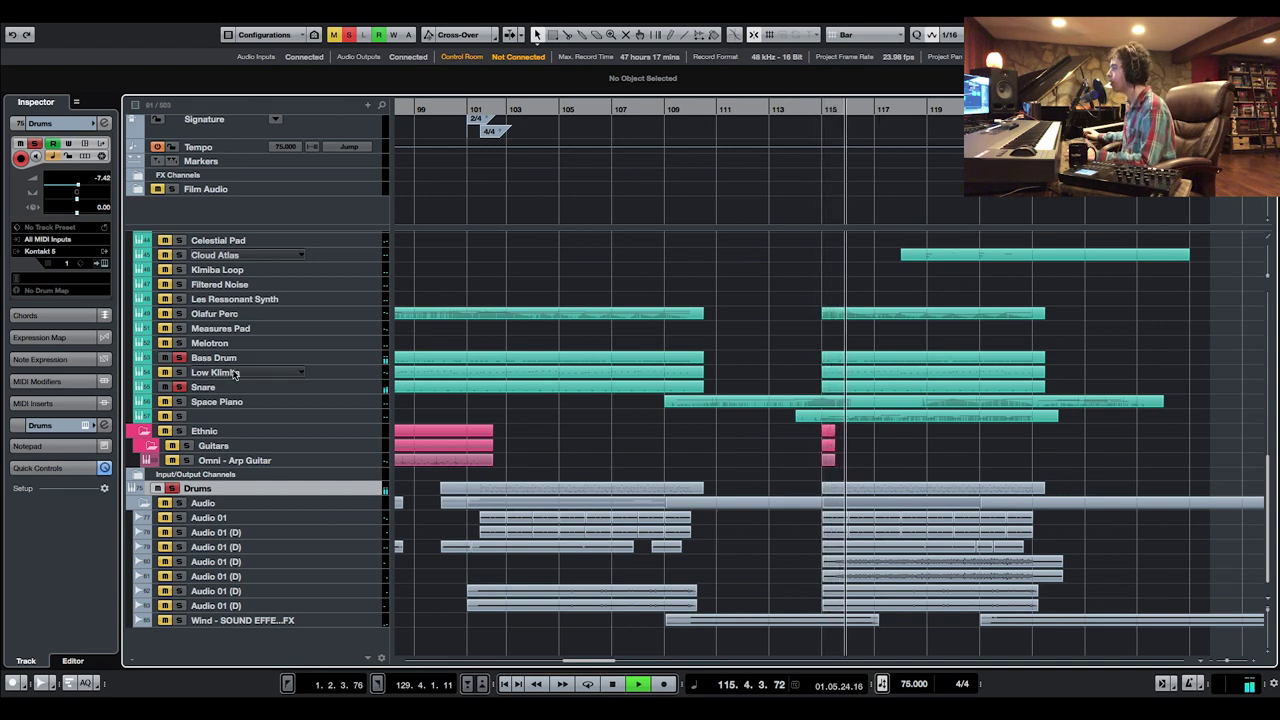
pyautogui.scroll(2, 503, 460)
pyautogui.scroll(3, 502, 461)
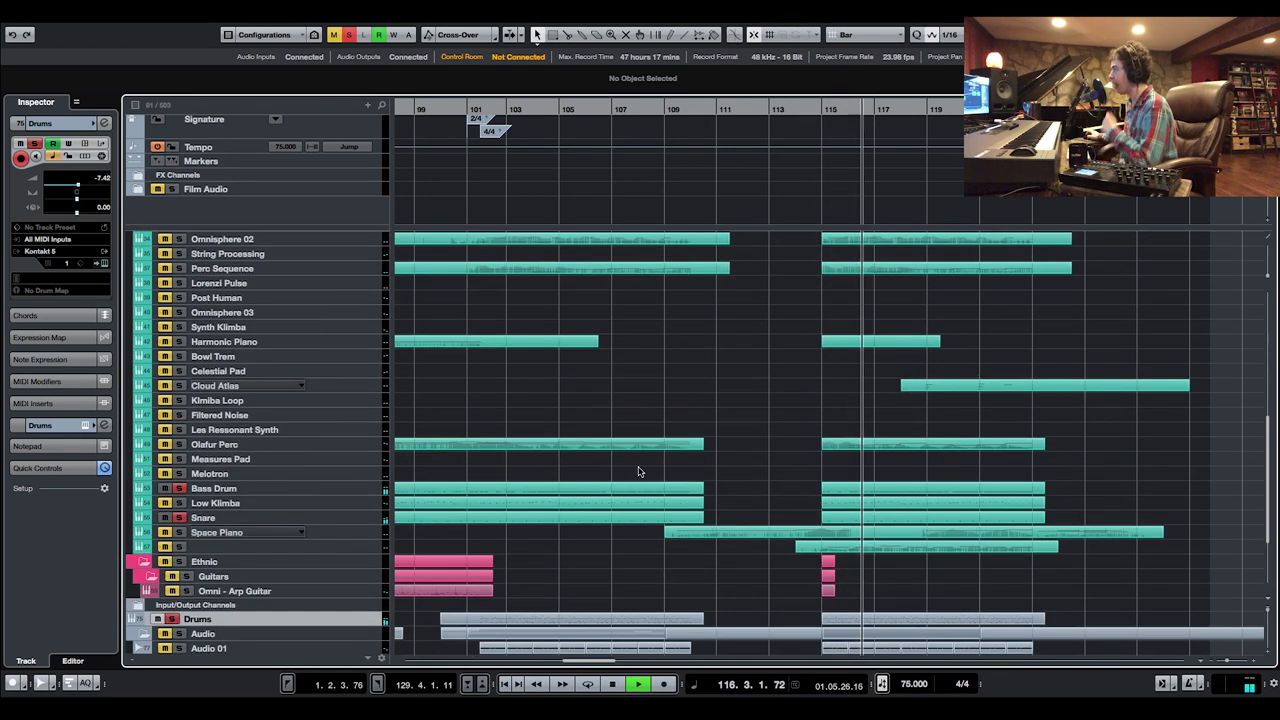
pyautogui.scroll(3, 639, 471)
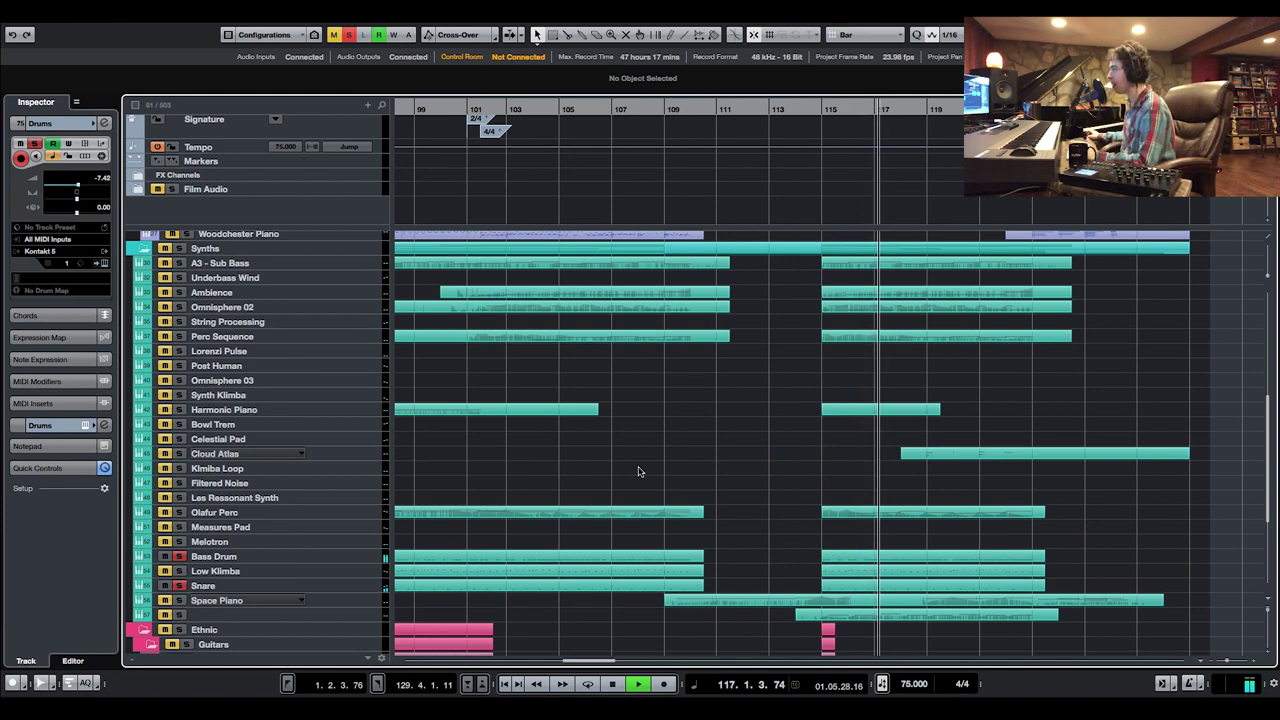
pyautogui.scroll(-1, 779, 432)
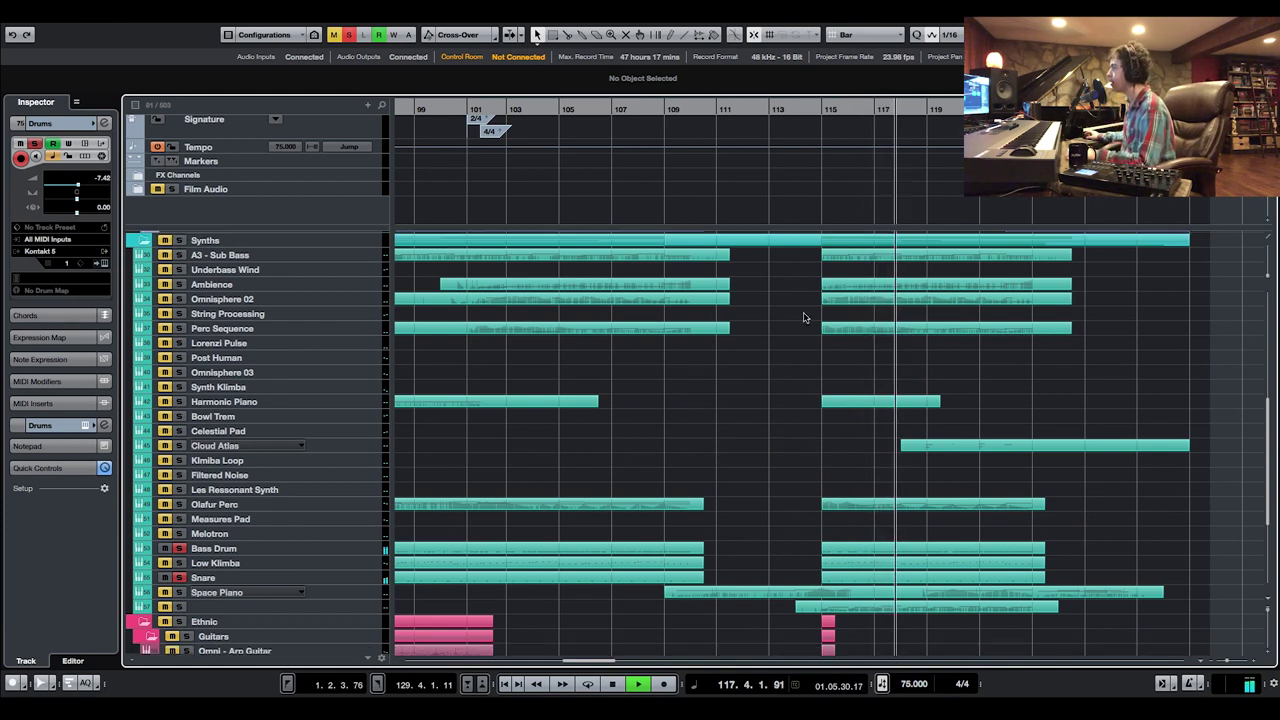
pyautogui.press('space')
# Clear all mutes and solos and play the full arrangement from bar 115, following the synth, drum and audio tracks
pyautogui.click(818, 106)
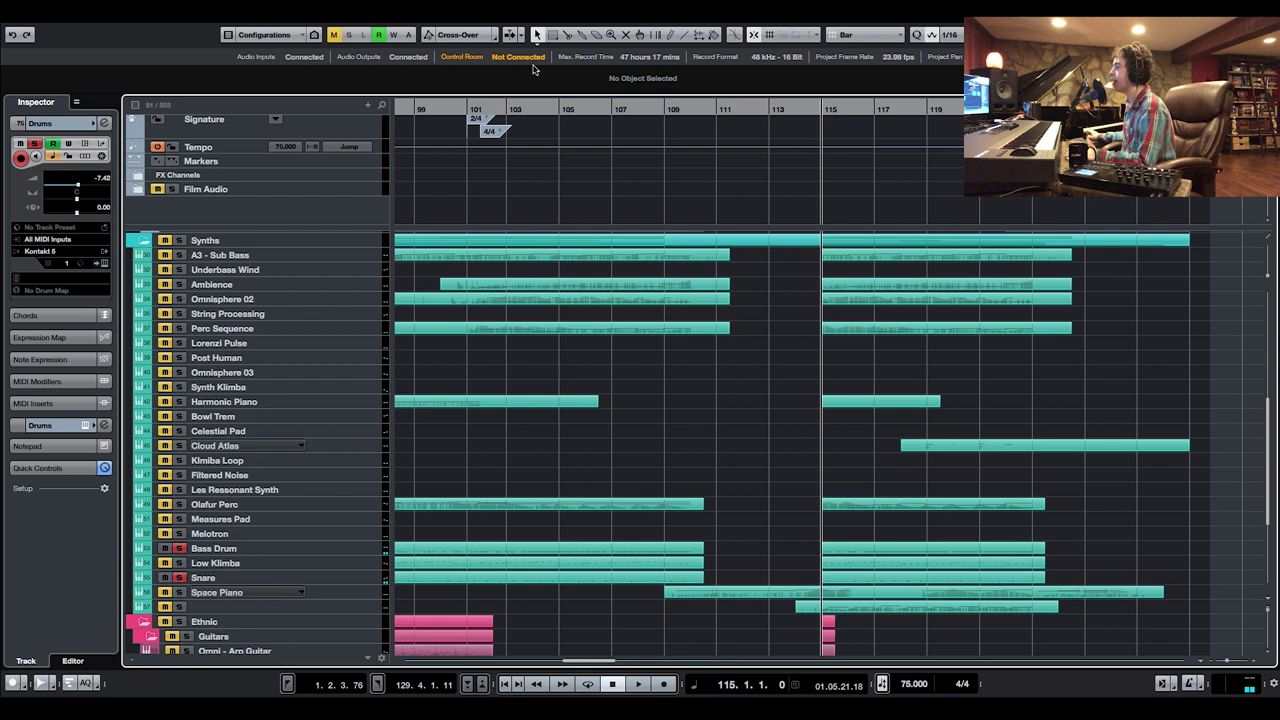
pyautogui.click(334, 35)
pyautogui.press('space')
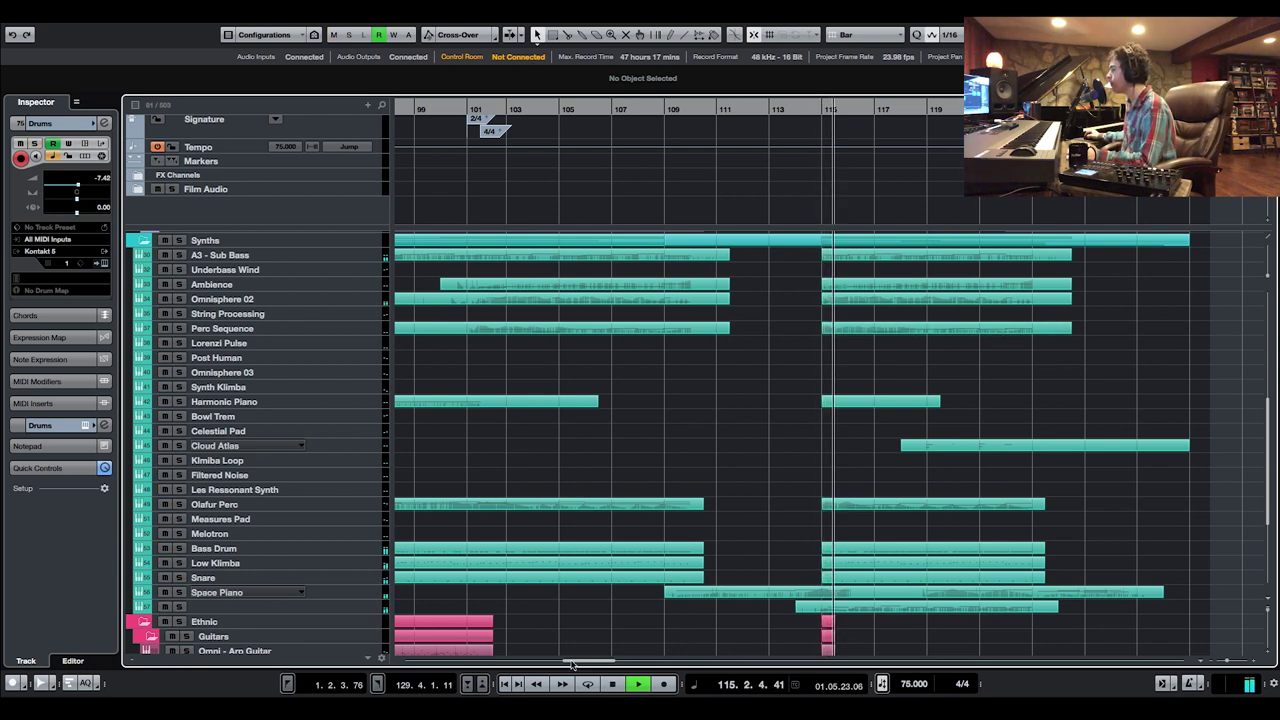
pyautogui.moveTo(585, 661); pyautogui.dragTo(592, 666)
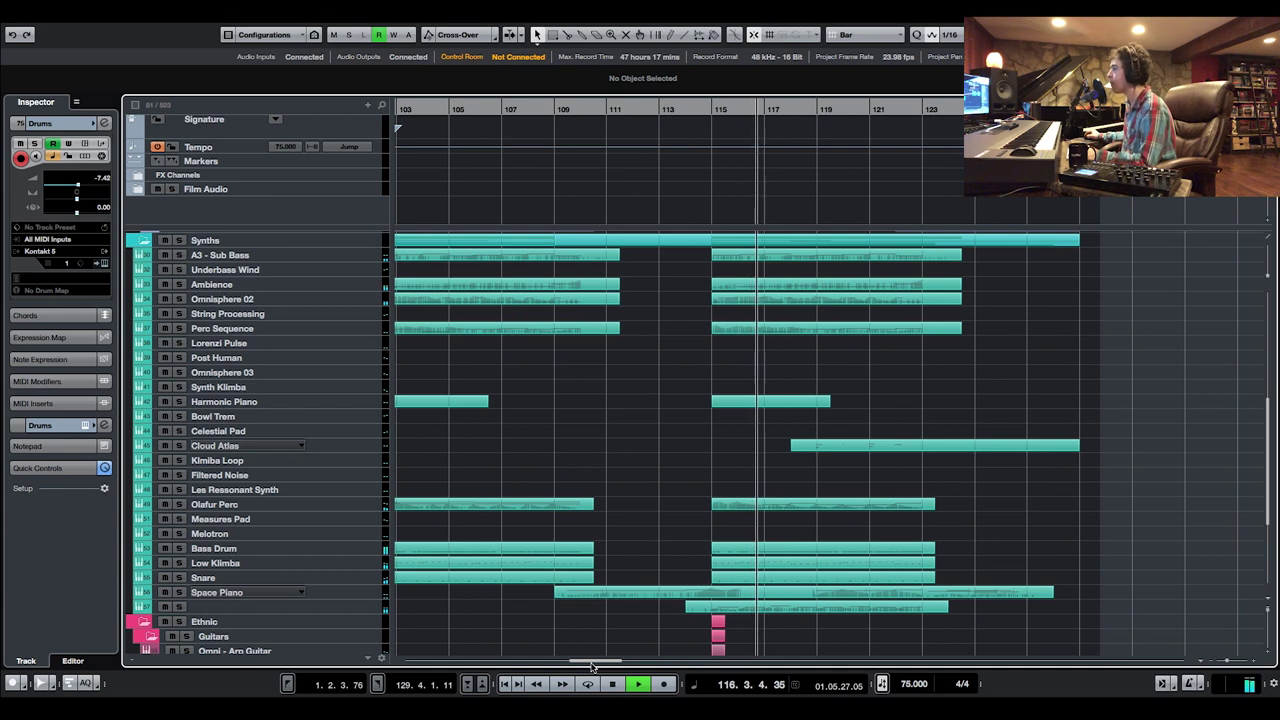
pyautogui.scroll(-5, 951, 548)
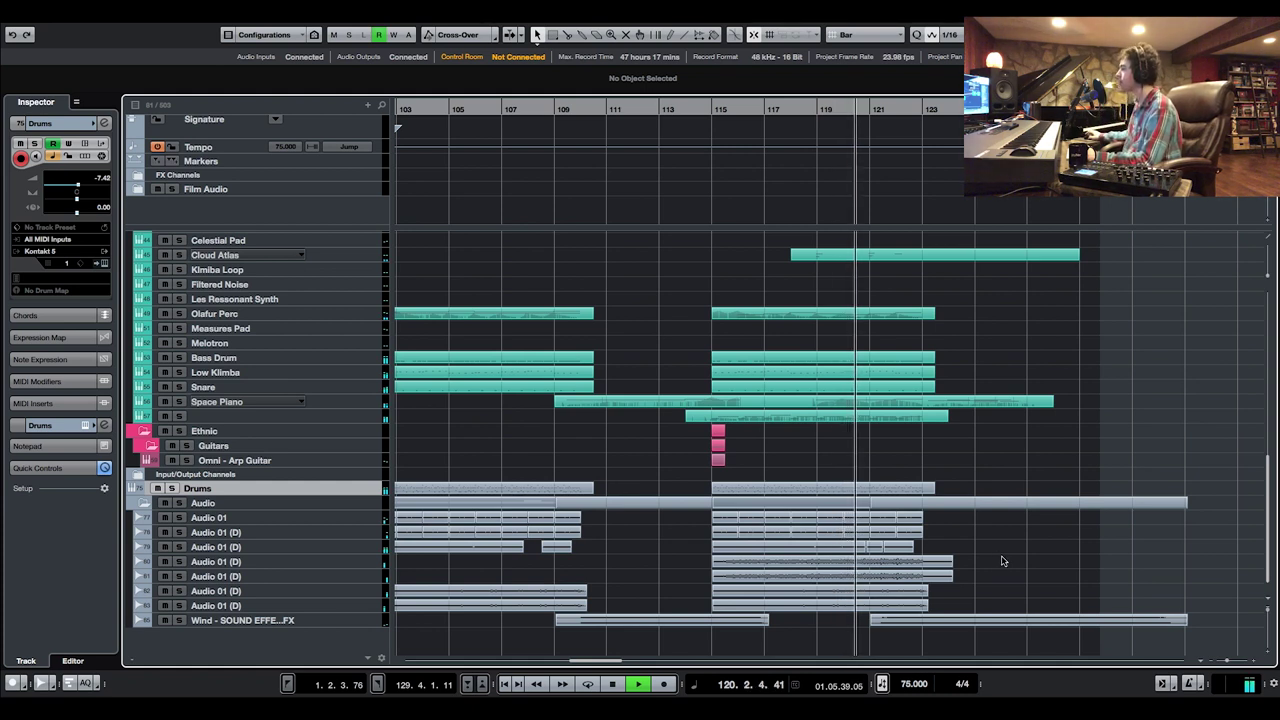
pyautogui.scroll(1, 1002, 560)
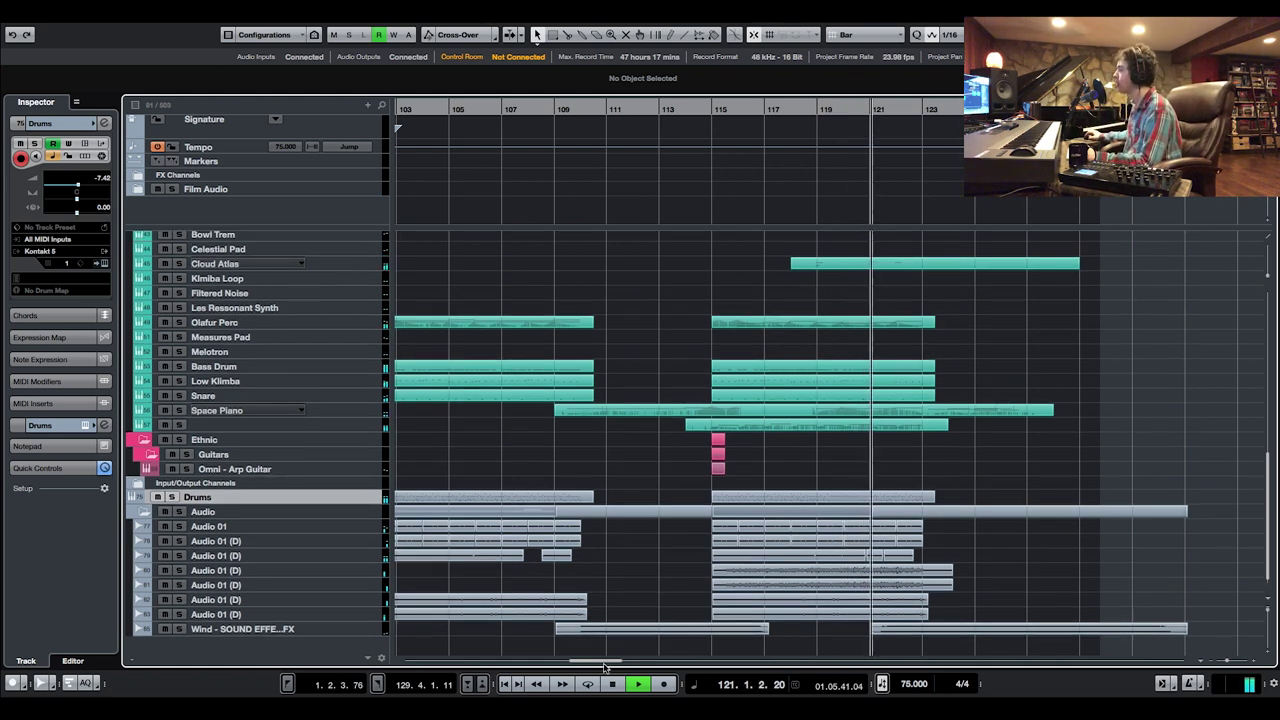
pyautogui.moveTo(610, 661); pyautogui.dragTo(630, 664)
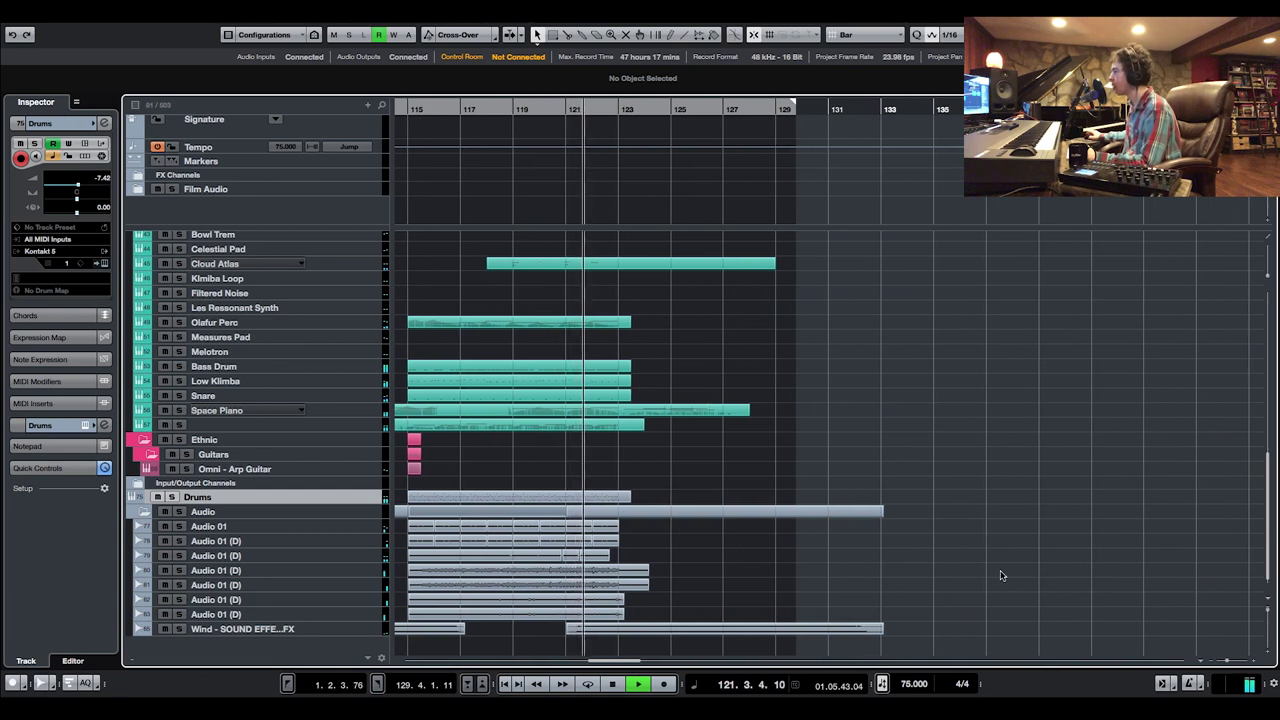
# Reduce the track heights to overview the arrangement, play through to its ending, and stop playback around bar 128
pyautogui.scroll(10, 1002, 575)
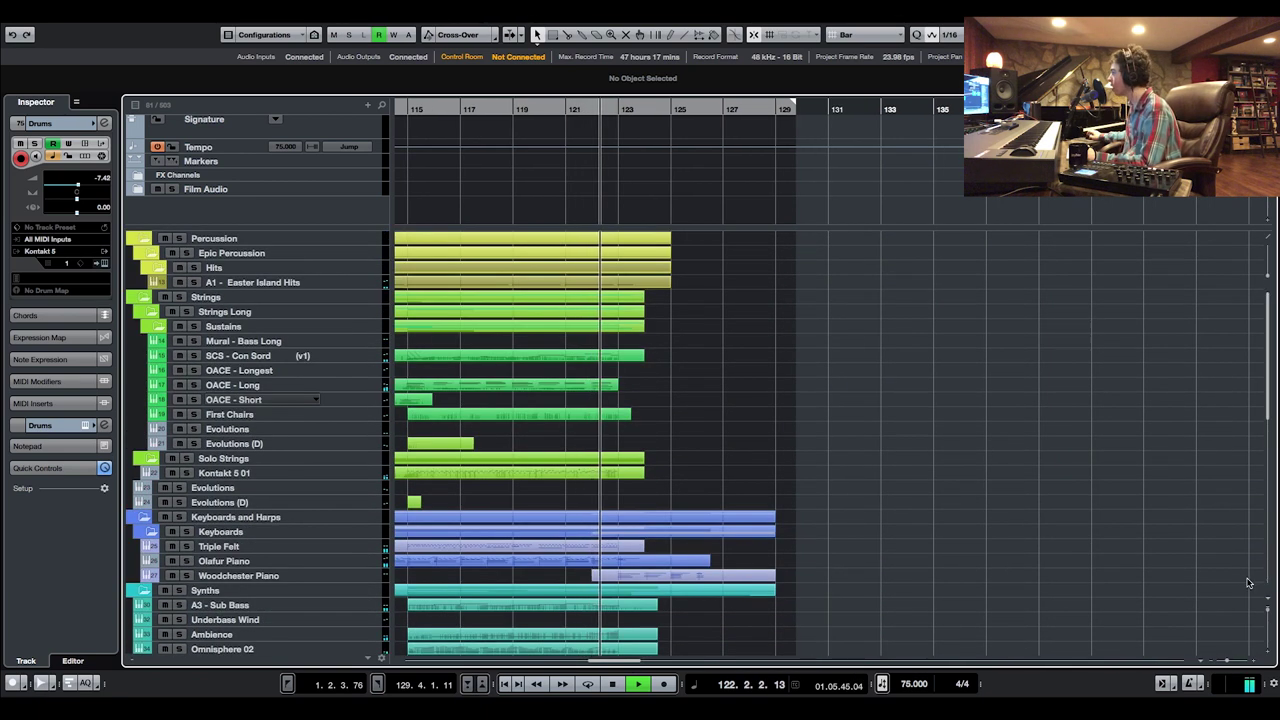
pyautogui.click(1267, 614)
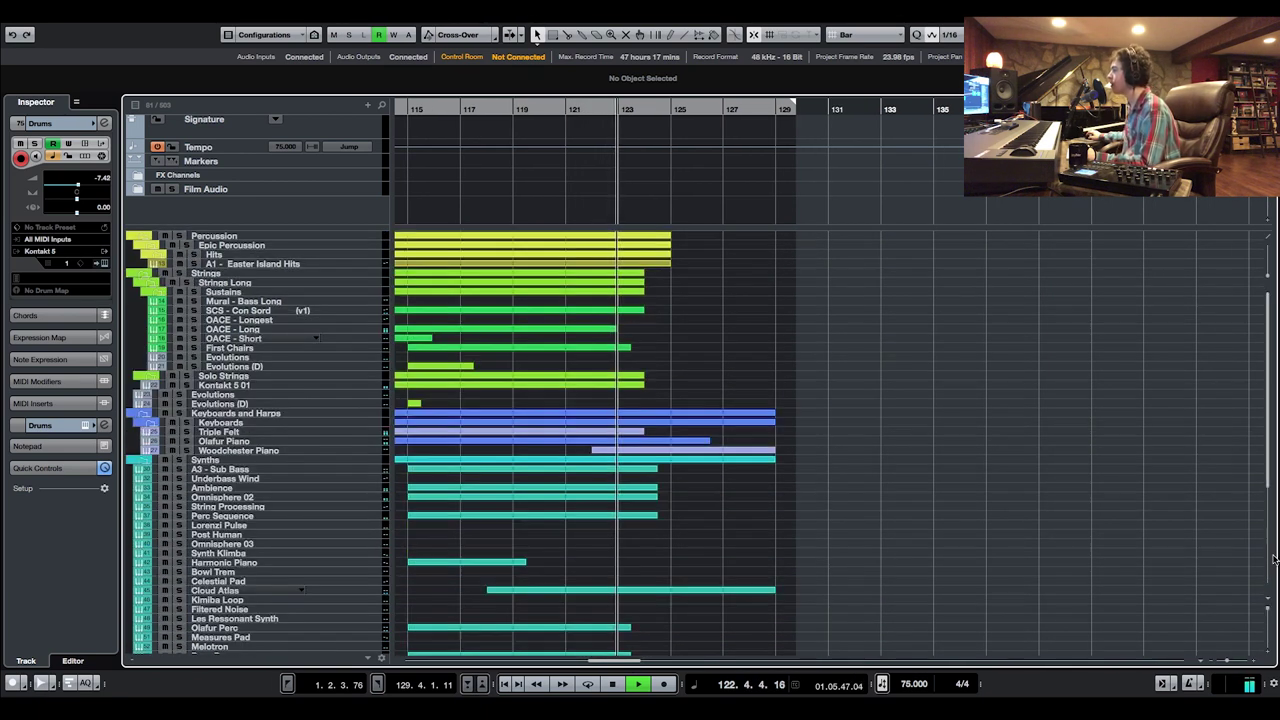
pyautogui.moveTo(610, 661); pyautogui.dragTo(350, 665)
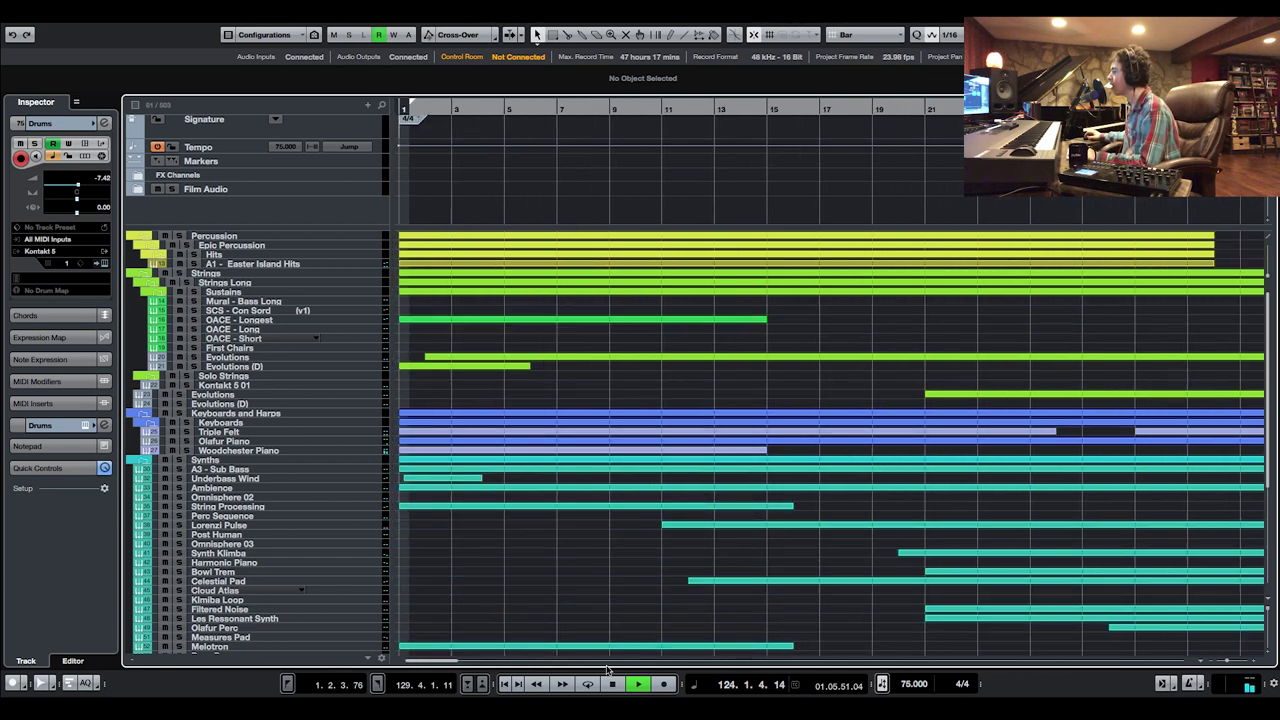
pyautogui.moveTo(434, 665); pyautogui.dragTo(611, 670)
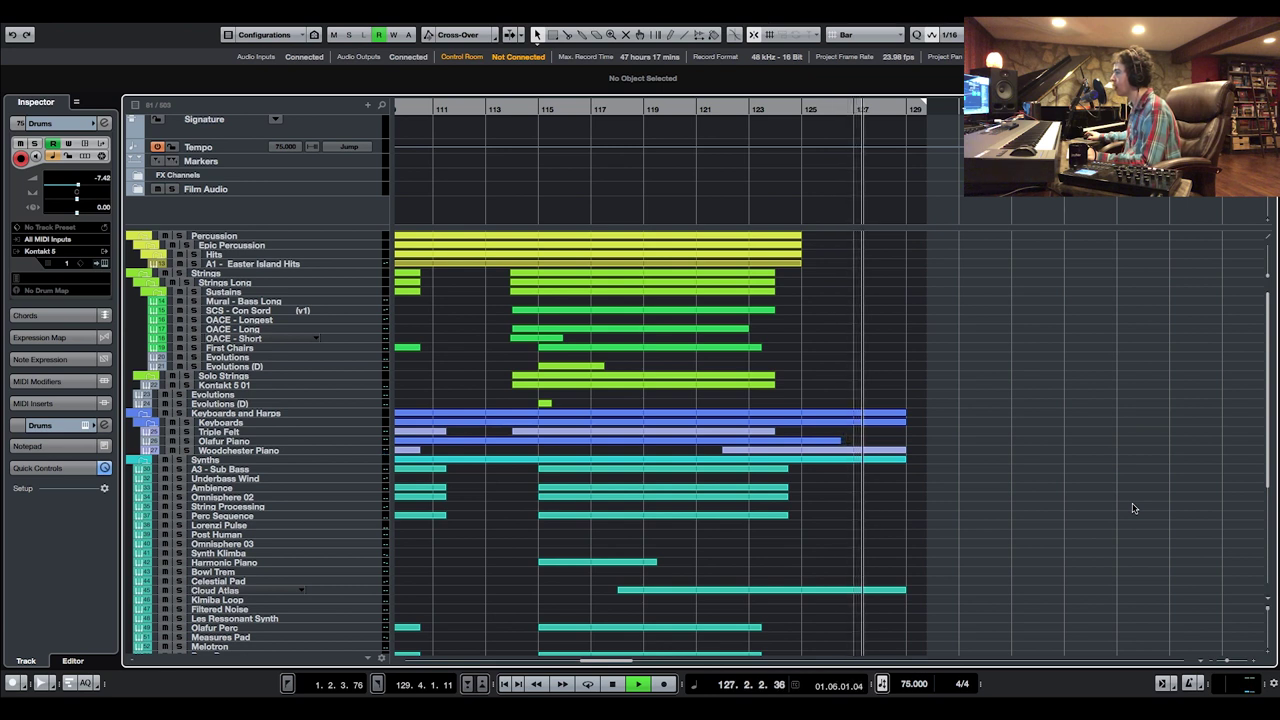
pyautogui.press('space')
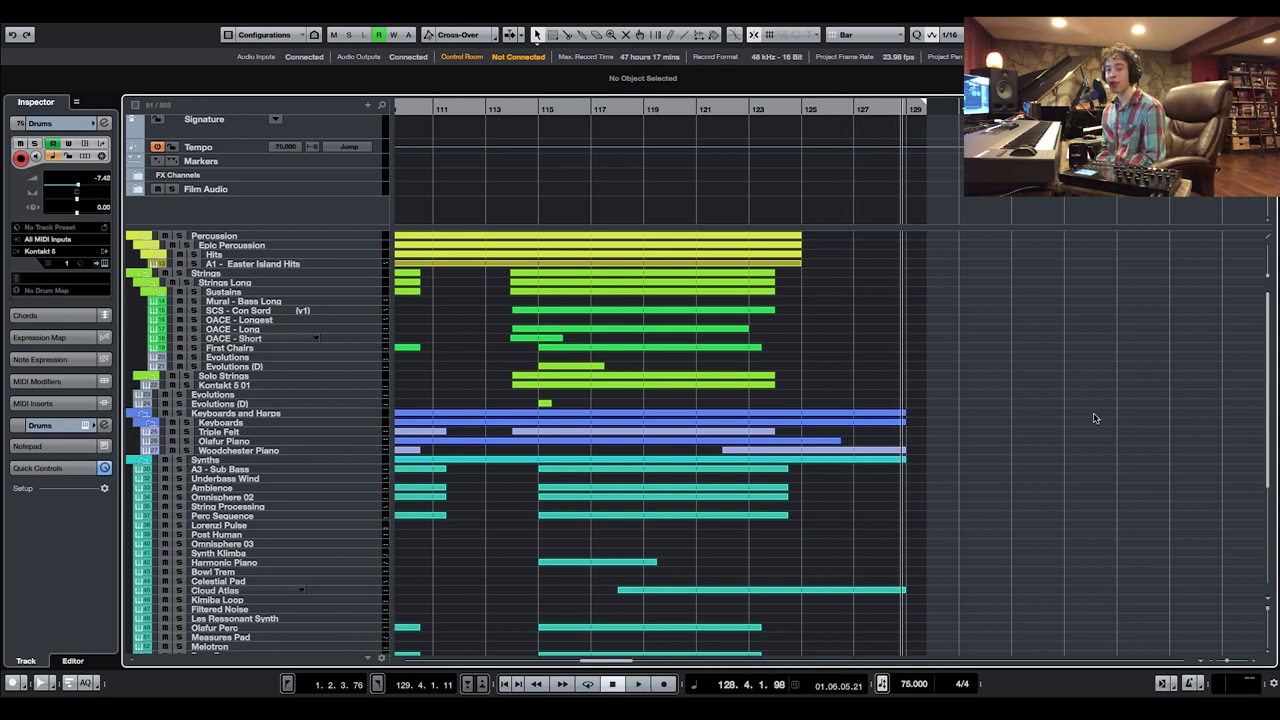